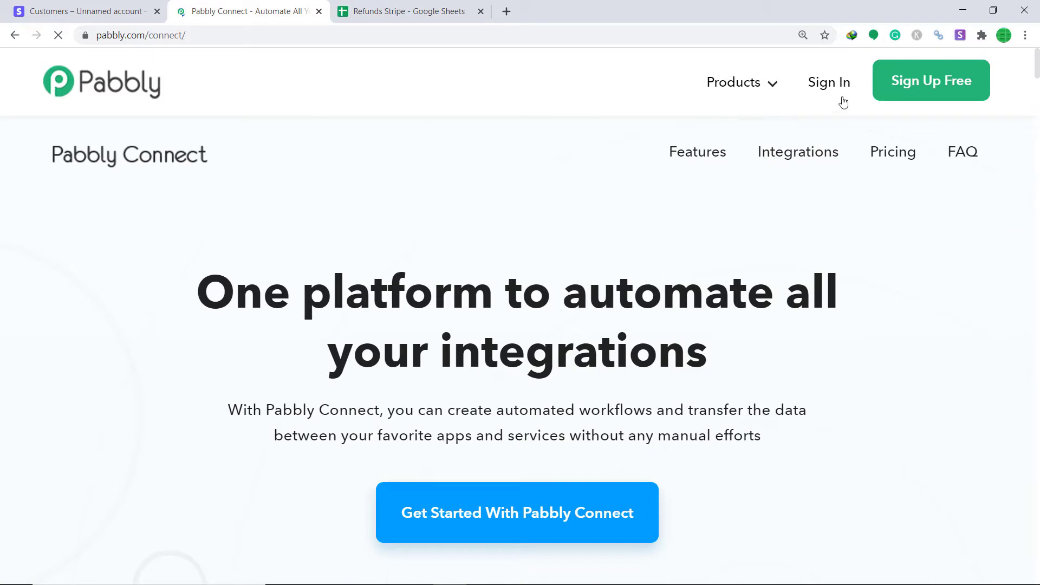
Step: Sign in to the Pabbly account and access the Connect application
click(837, 90)
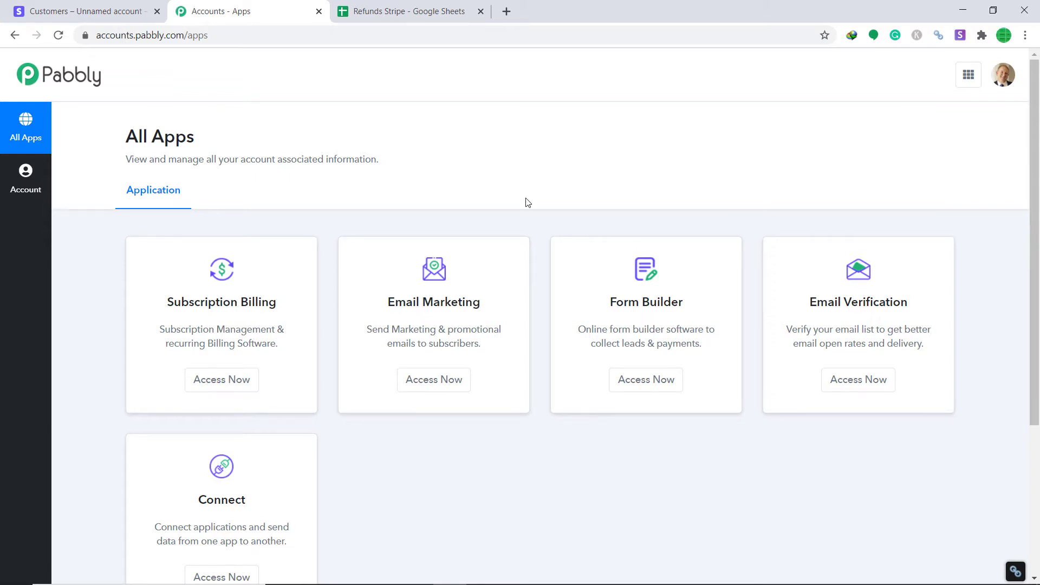
scroll(434, 255, down, 4)
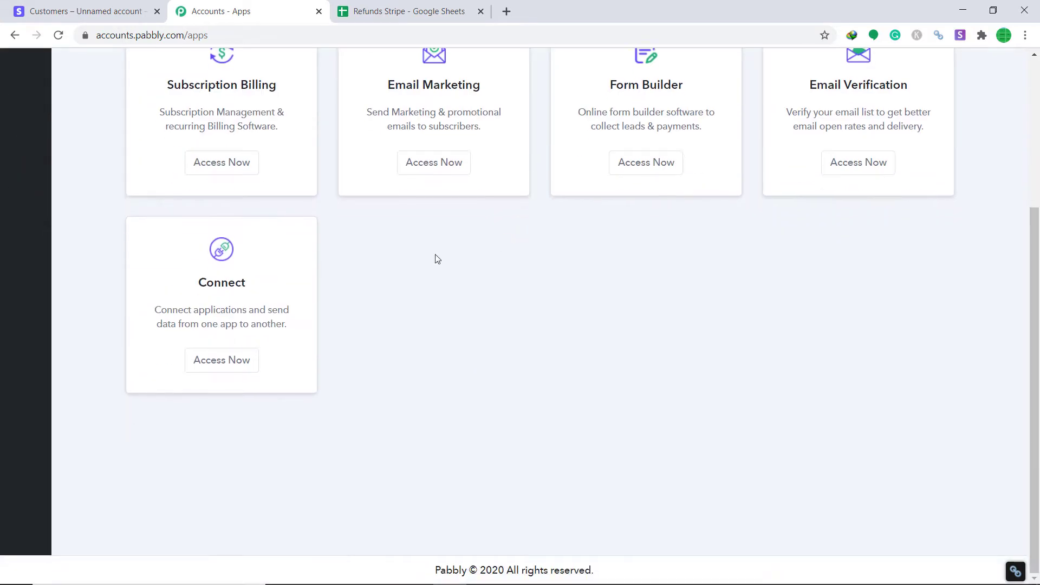
click(233, 371)
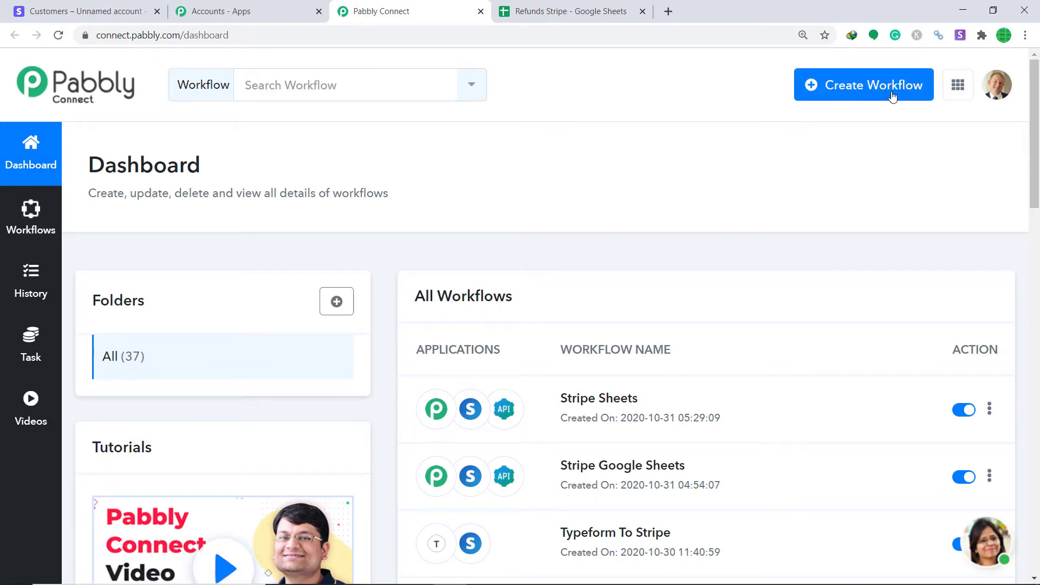
Step: Create a new workflow named "Stripe To Google Sheets"
click(893, 97)
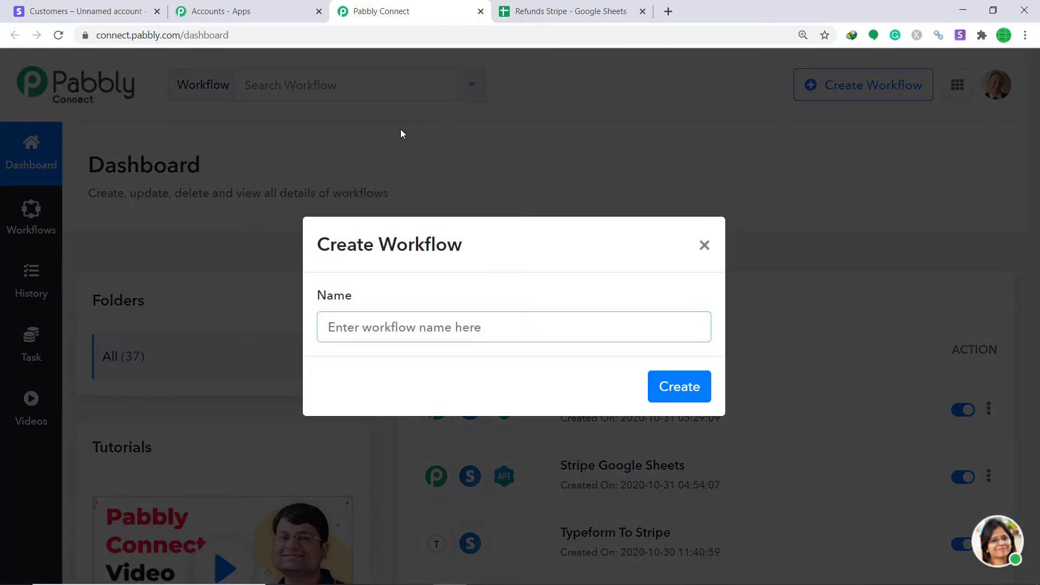
text(S)
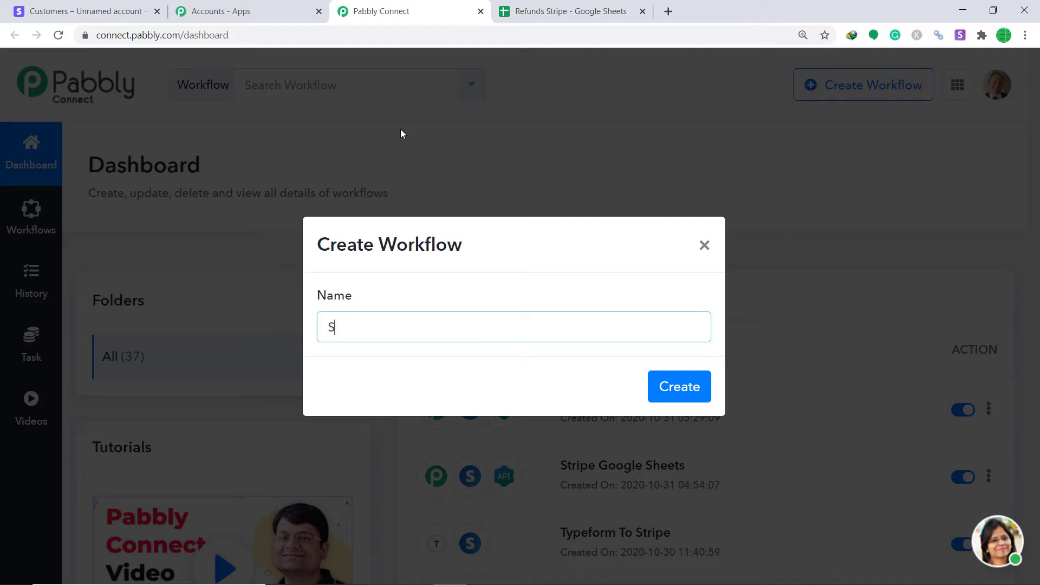
text(tripe To Google Sheets)
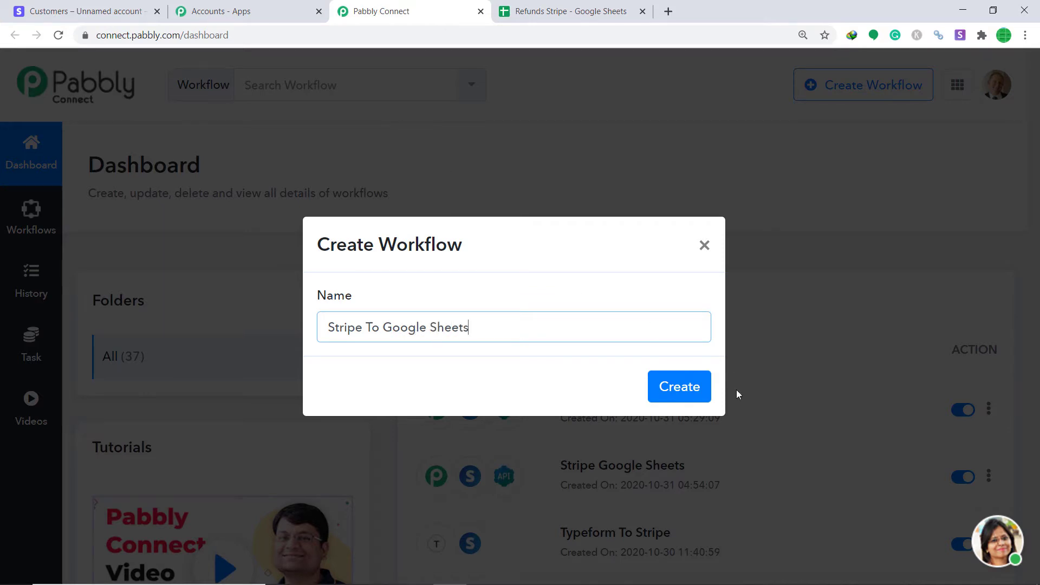
click(696, 388)
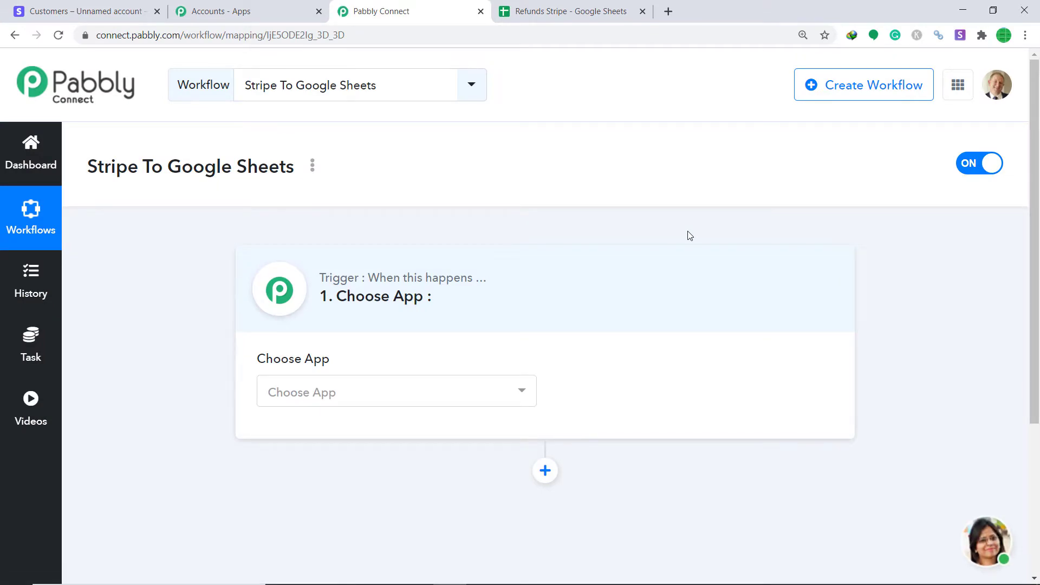
Step: Set the workflow trigger to the Stripe app with the New Refund method
click(515, 388)
text(Stri)
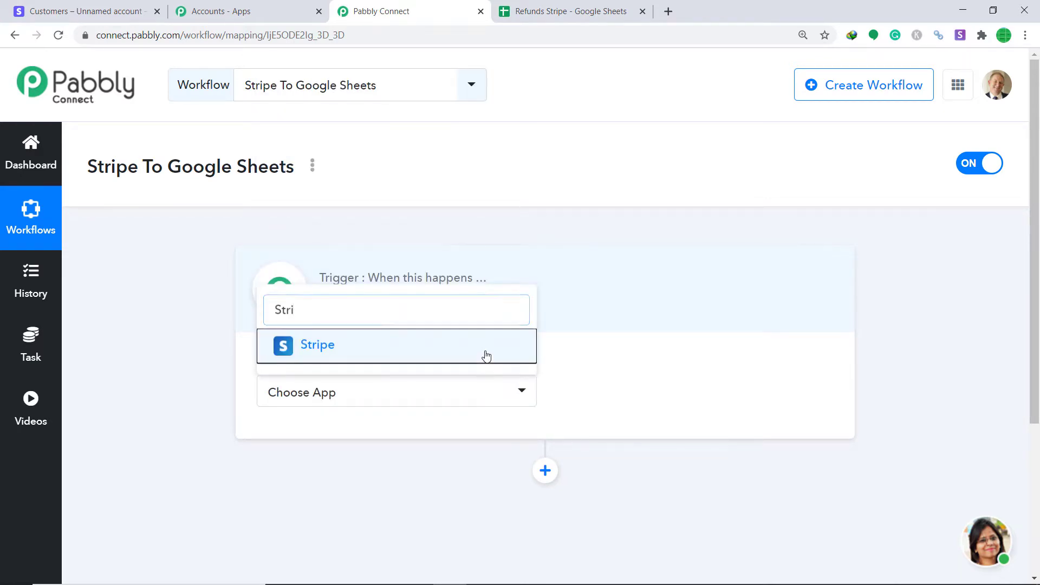
click(486, 355)
click(664, 393)
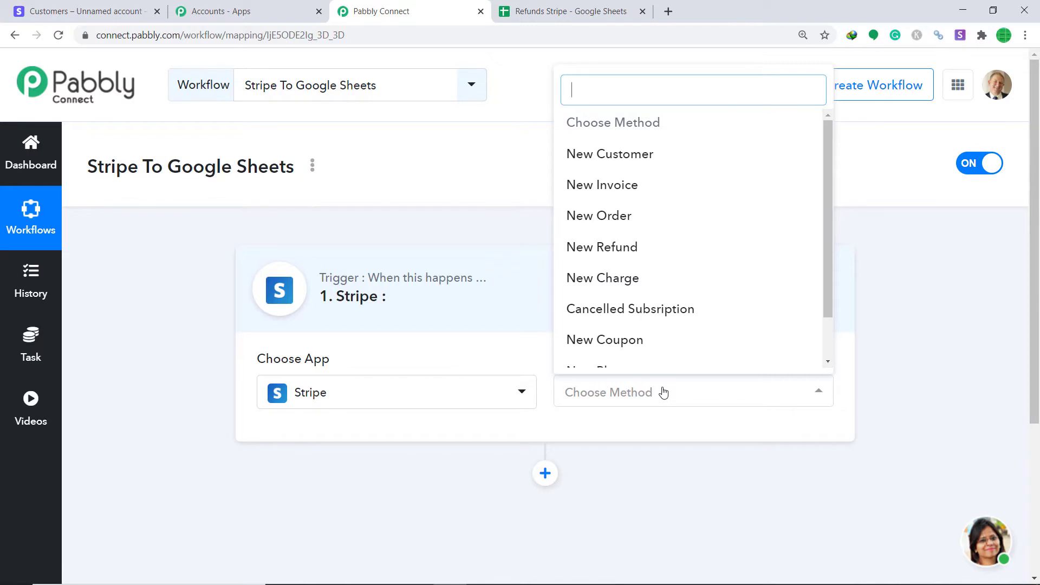
click(629, 248)
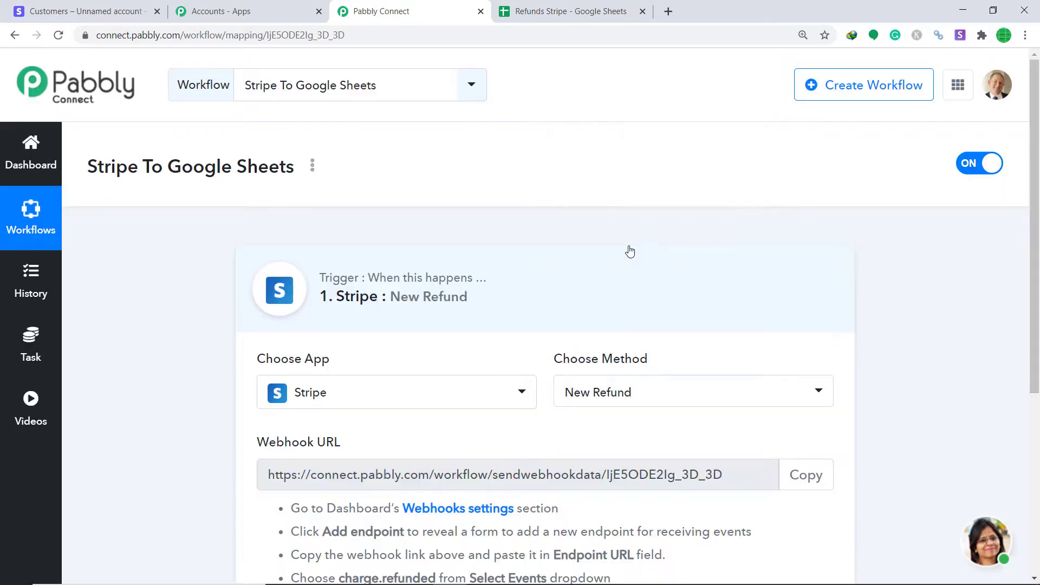
click(621, 390)
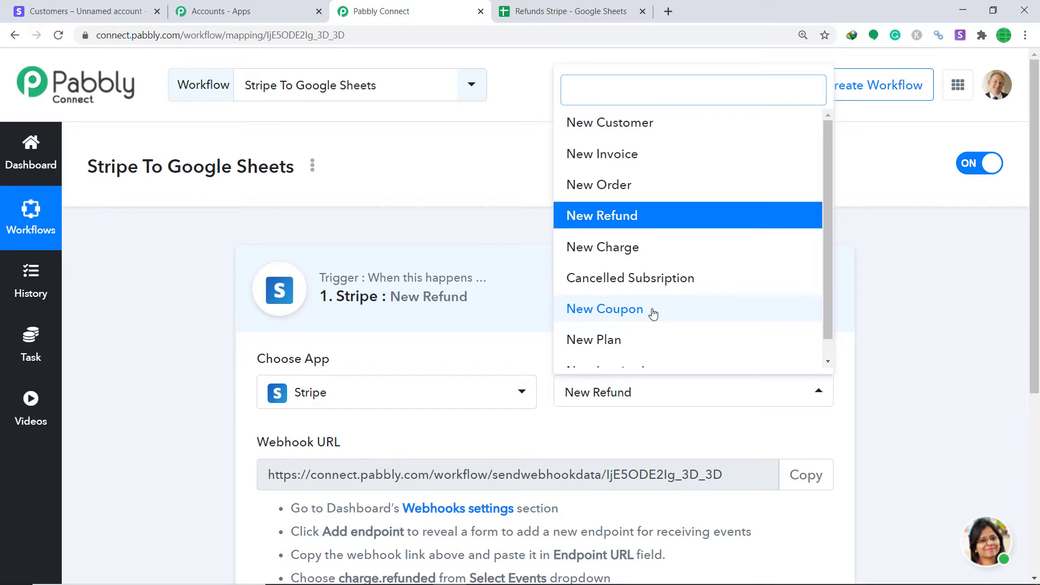
click(611, 443)
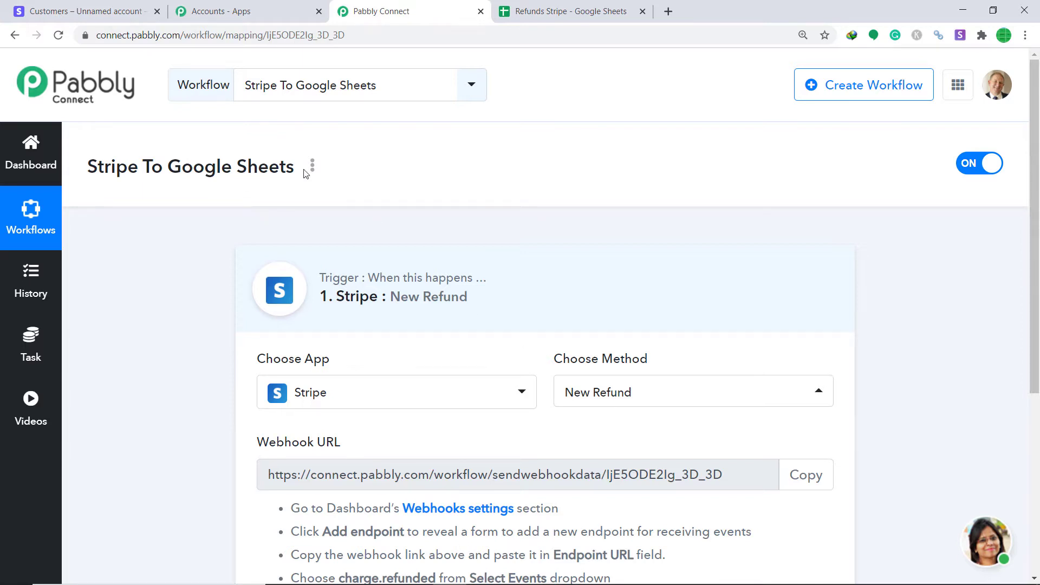
Step: Switch to the Stripe dashboard and start adding a webhook endpoint in the developer settings
click(112, 10)
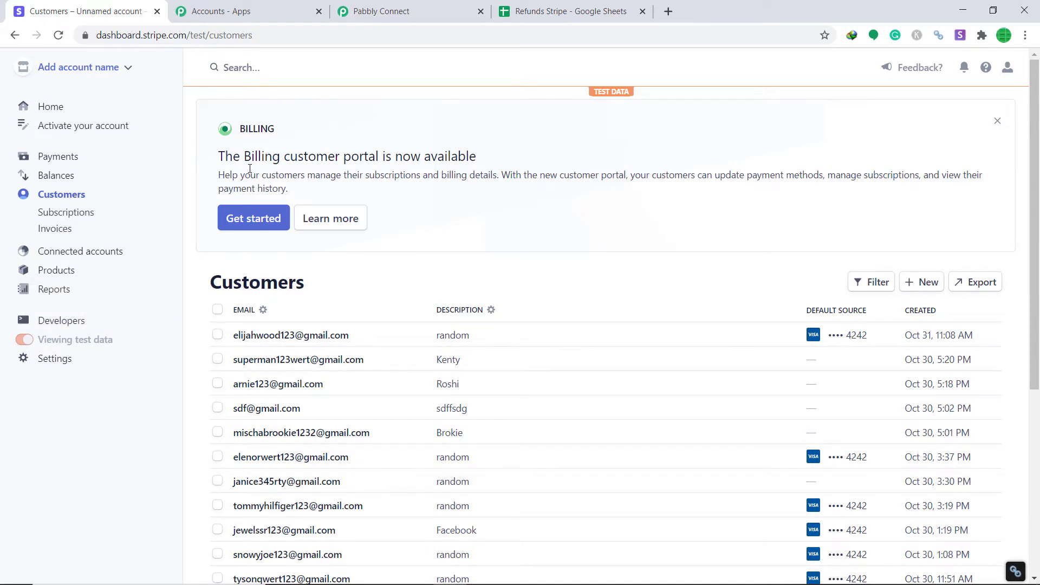
click(78, 320)
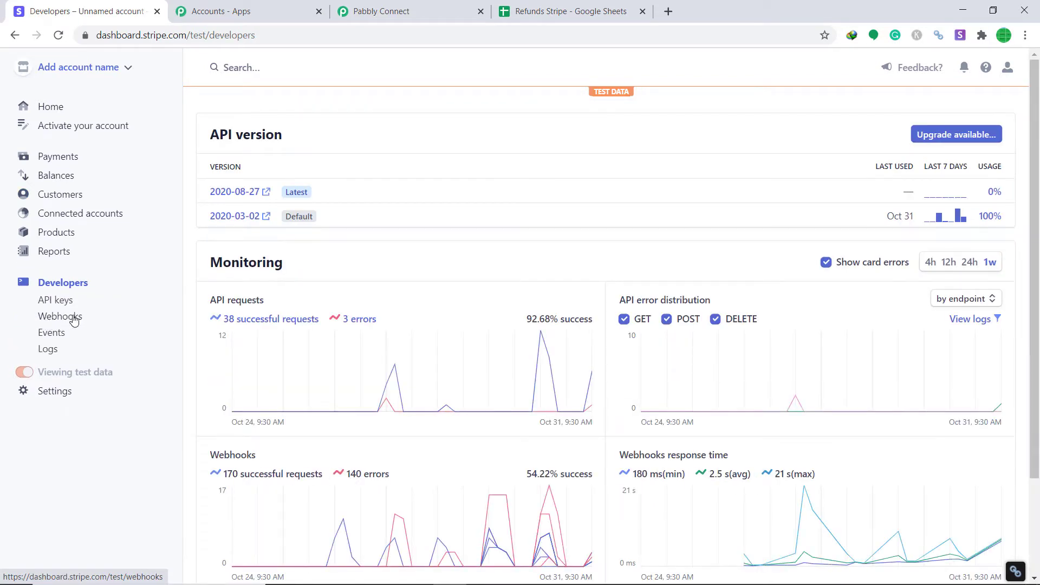
click(74, 321)
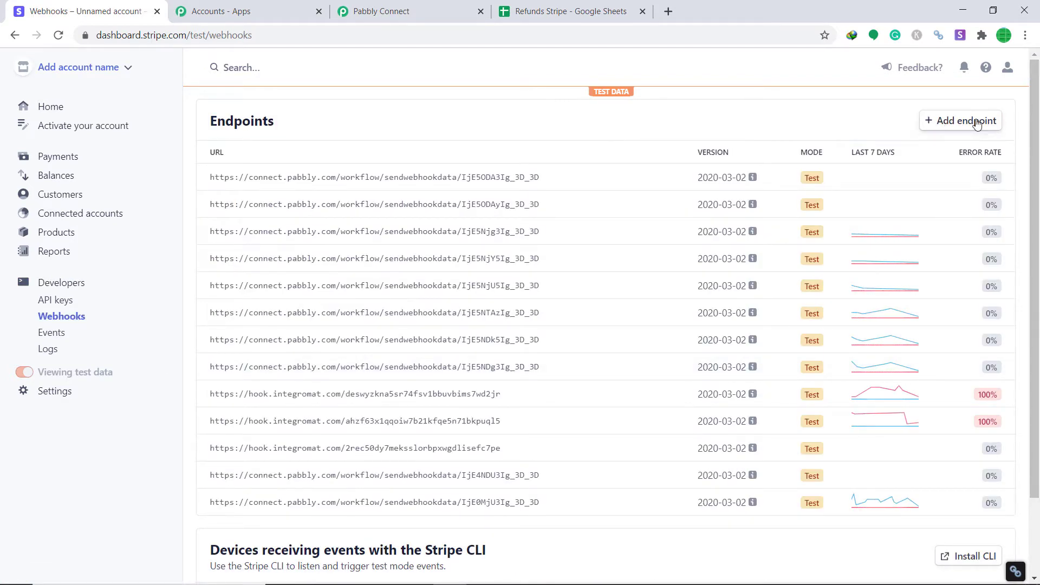
click(944, 122)
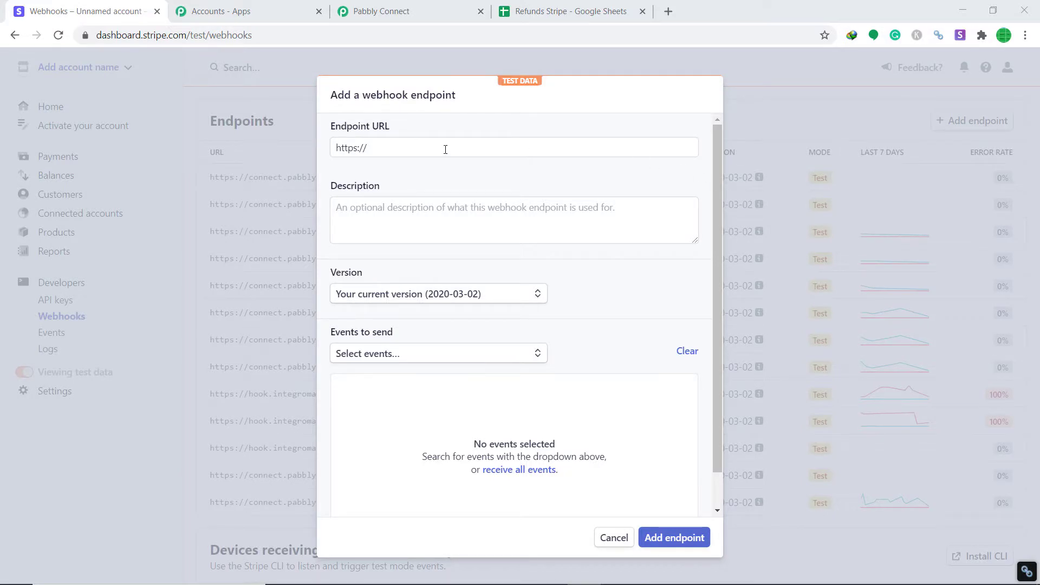
Step: Copy the trigger's webhook URL from Pabbly Connect and paste it as the Endpoint URL in Stripe, replacing the default prefix
click(421, 8)
scroll(556, 304, down, 3)
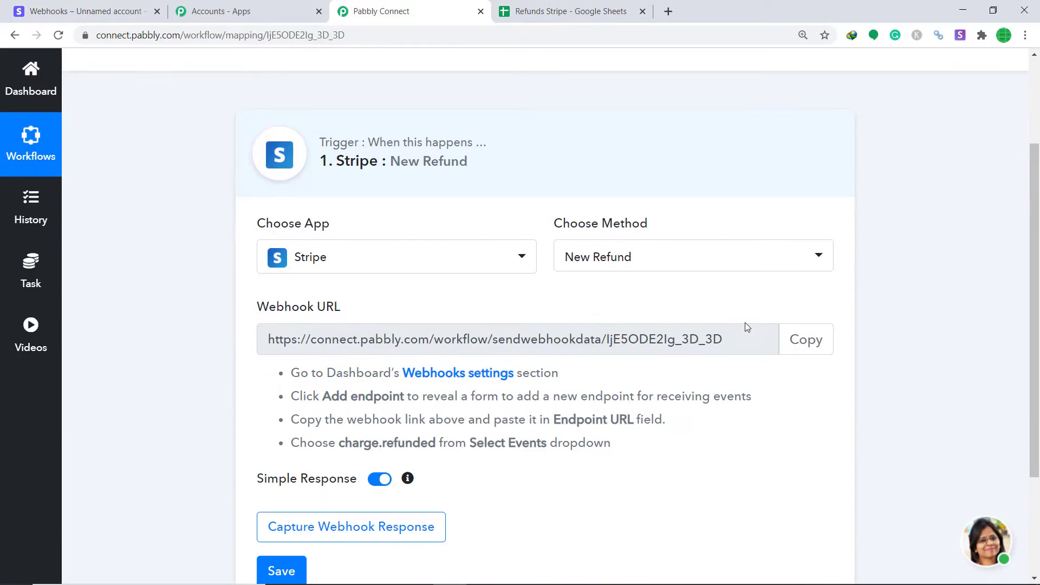
click(812, 340)
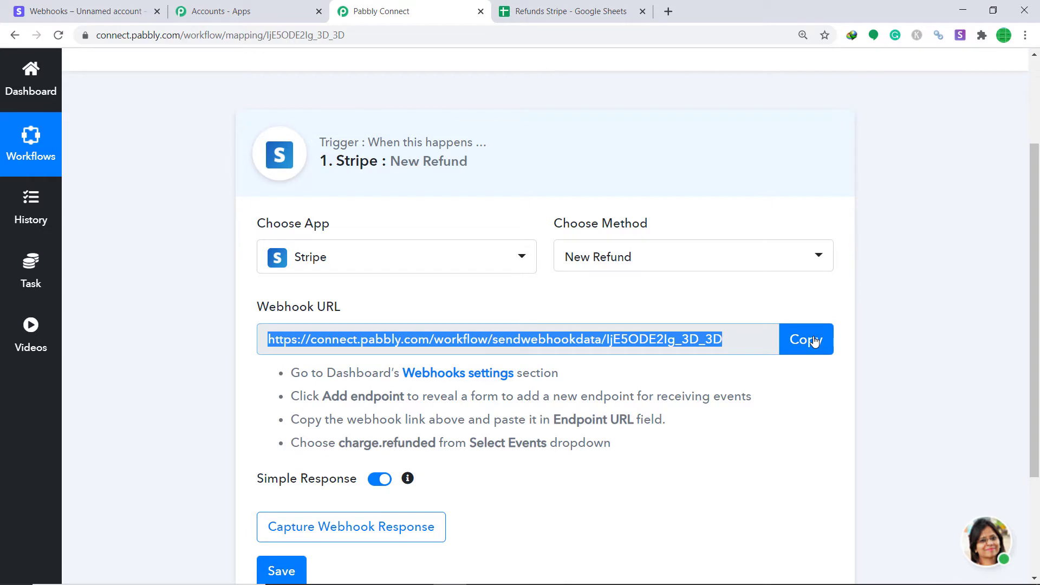
click(102, 3)
drag(375, 146, 324, 133)
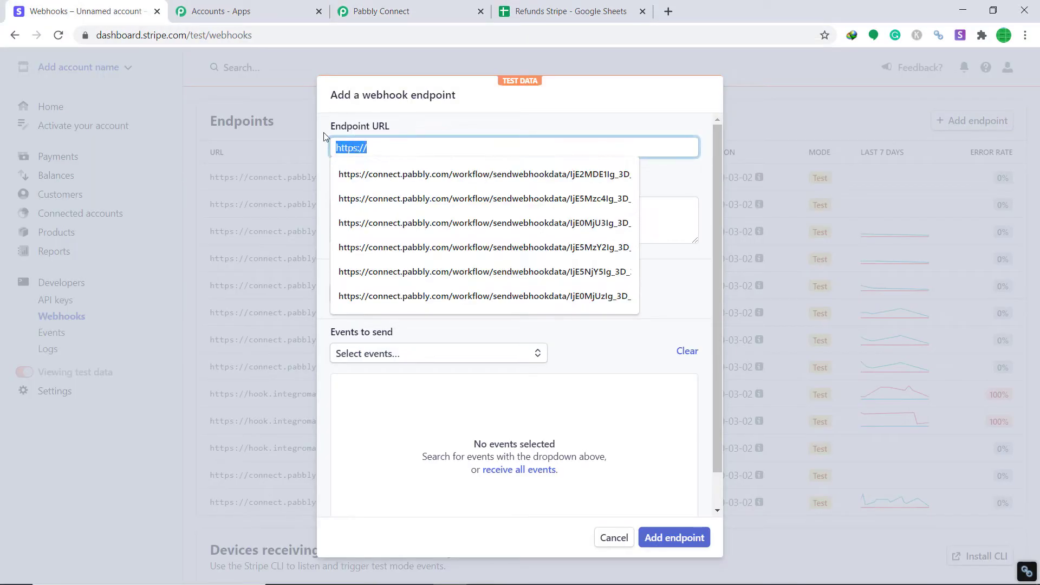
key(BackSpace)
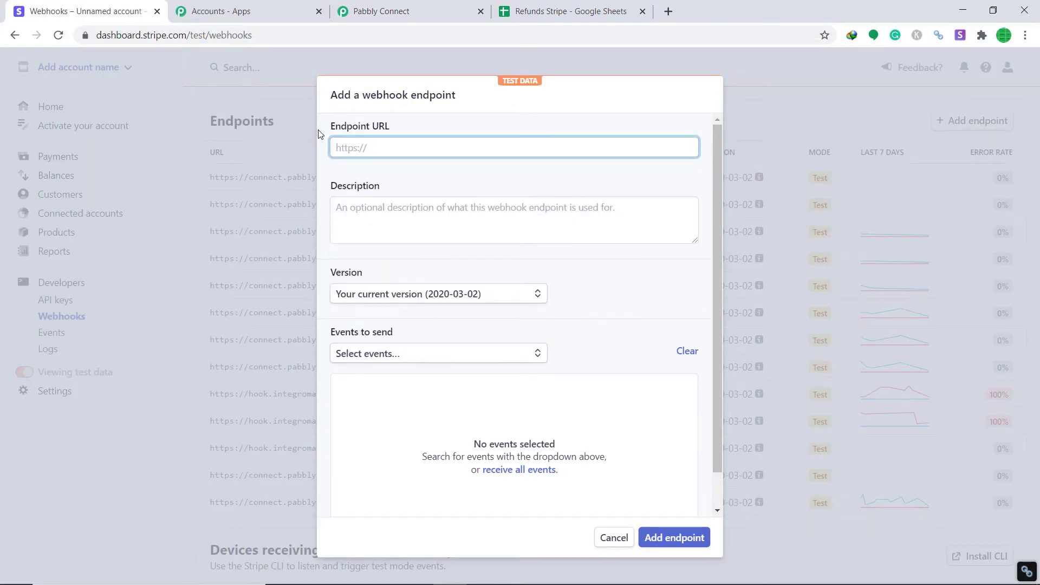
key(ctrl+v)
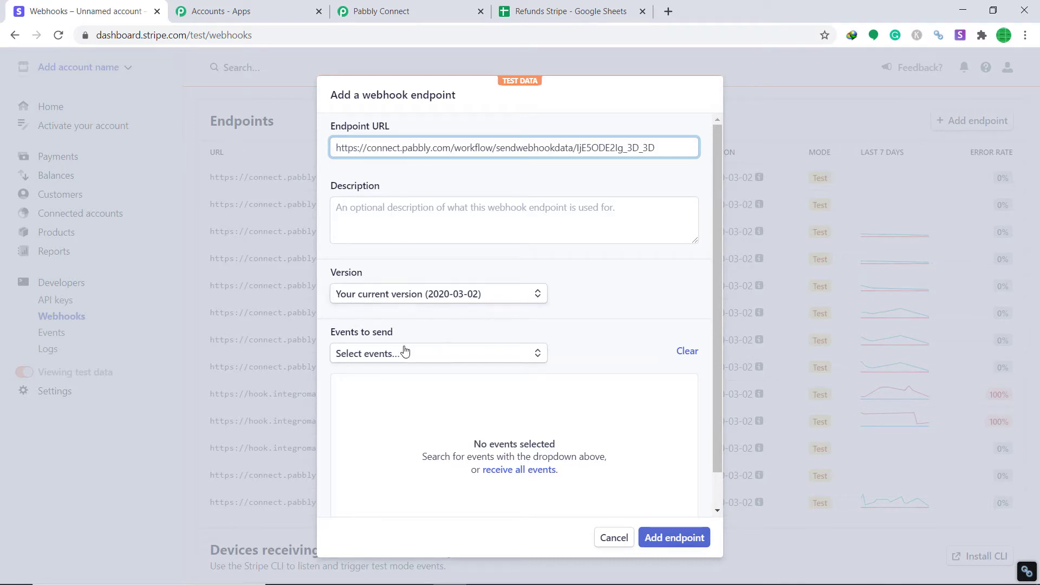
Step: Select charge.refunded as the event to send and add the webhook endpoint
scroll(400, 353, down, 1)
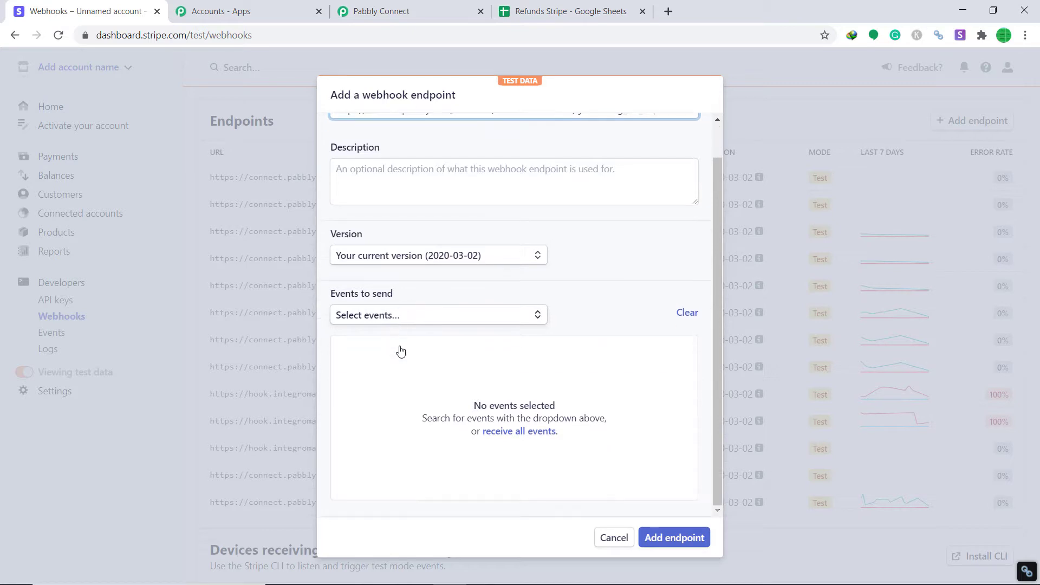
click(402, 318)
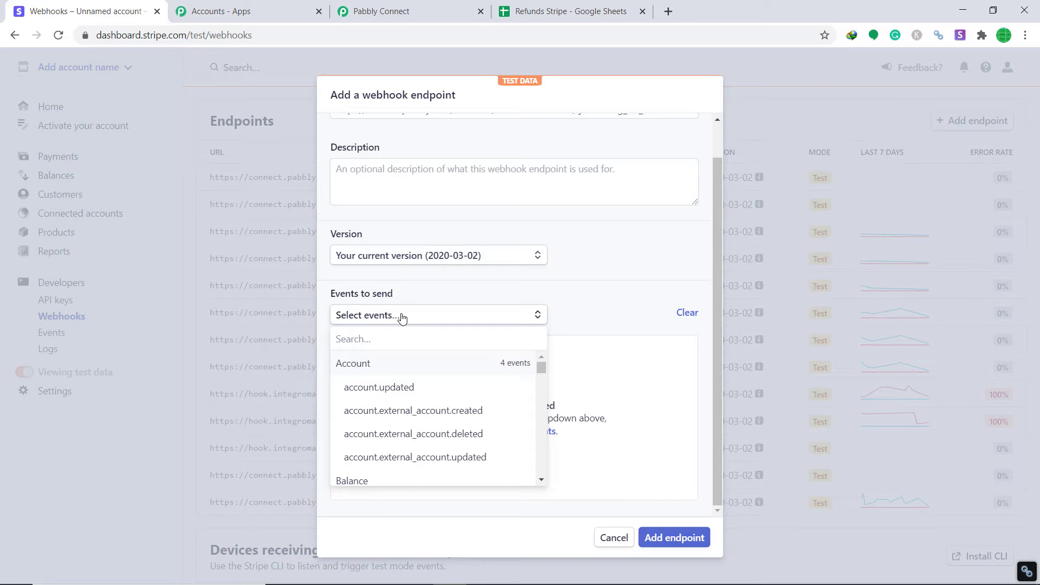
text(charge)
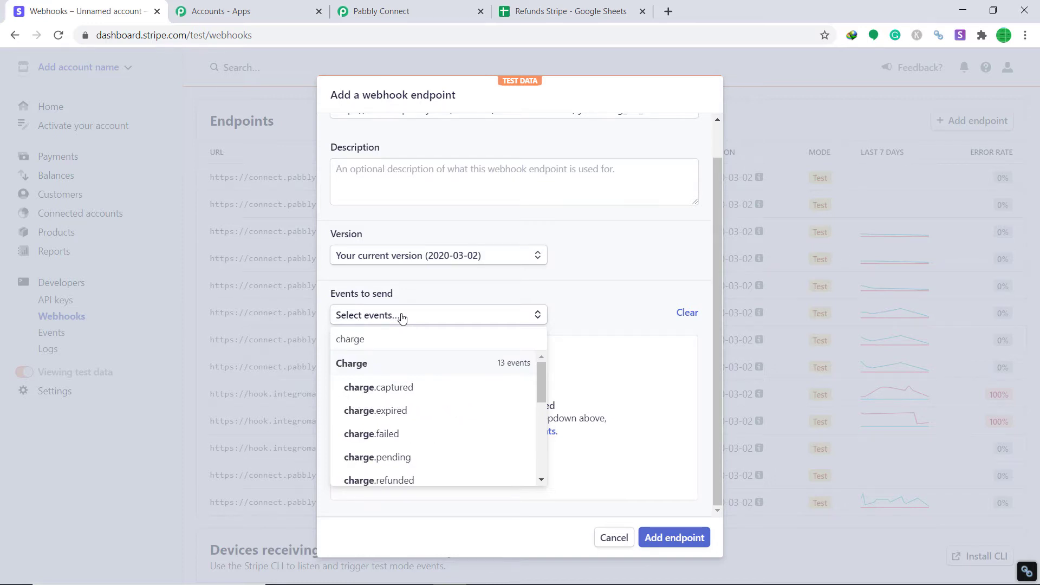
scroll(409, 374, down, 3)
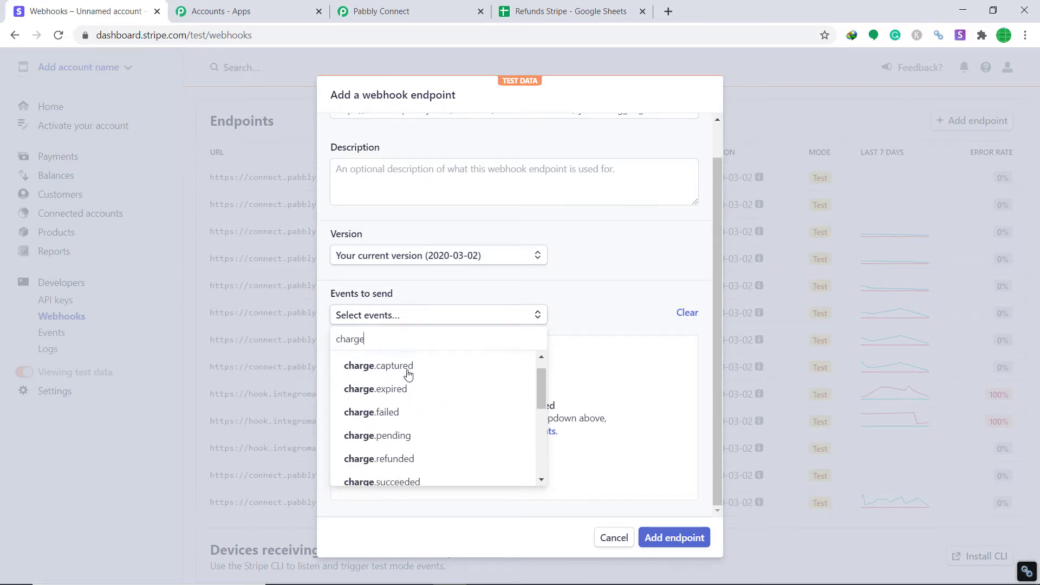
scroll(410, 395, up, 2)
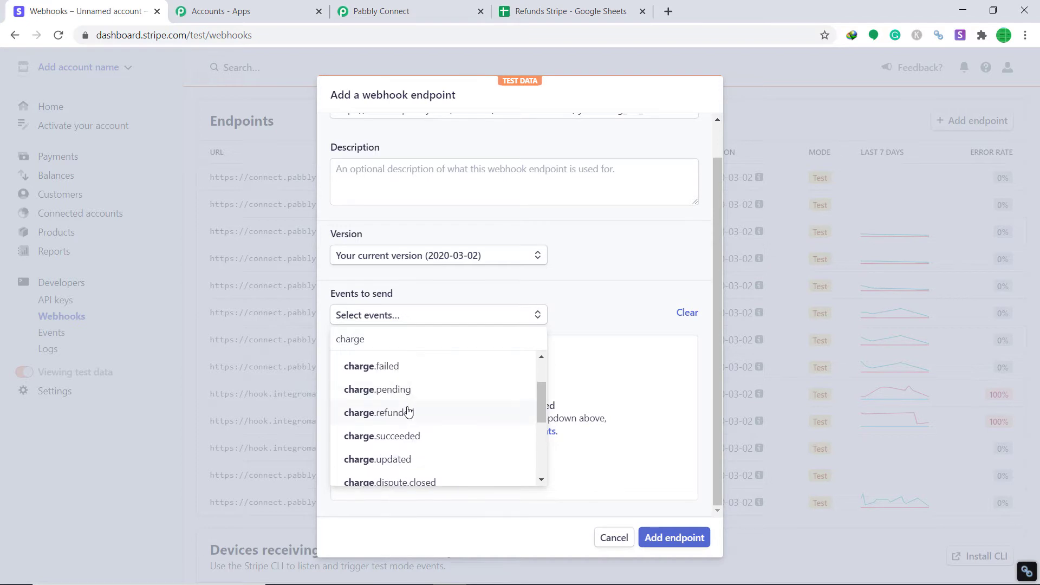
click(408, 411)
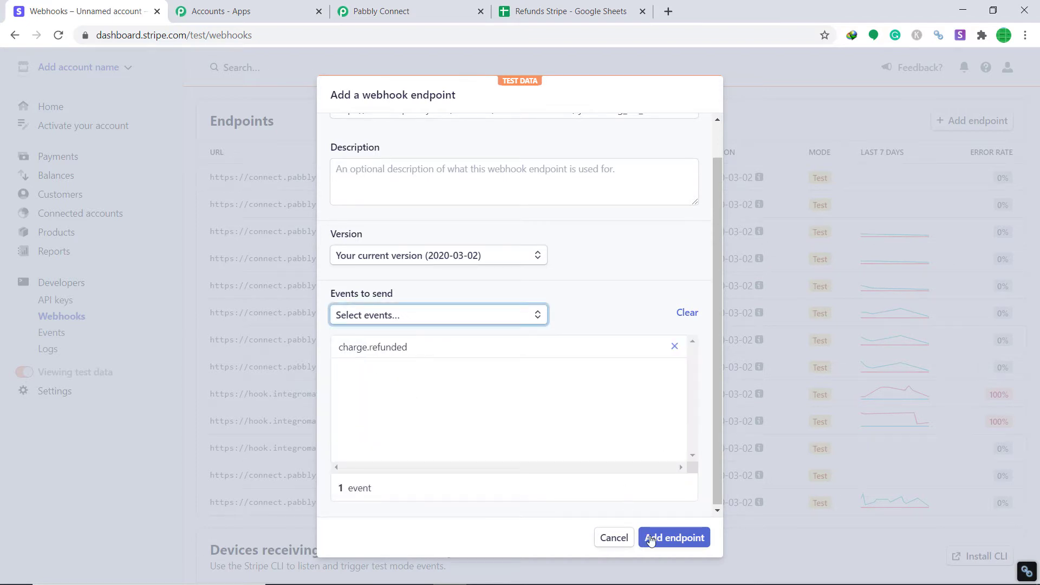
click(671, 544)
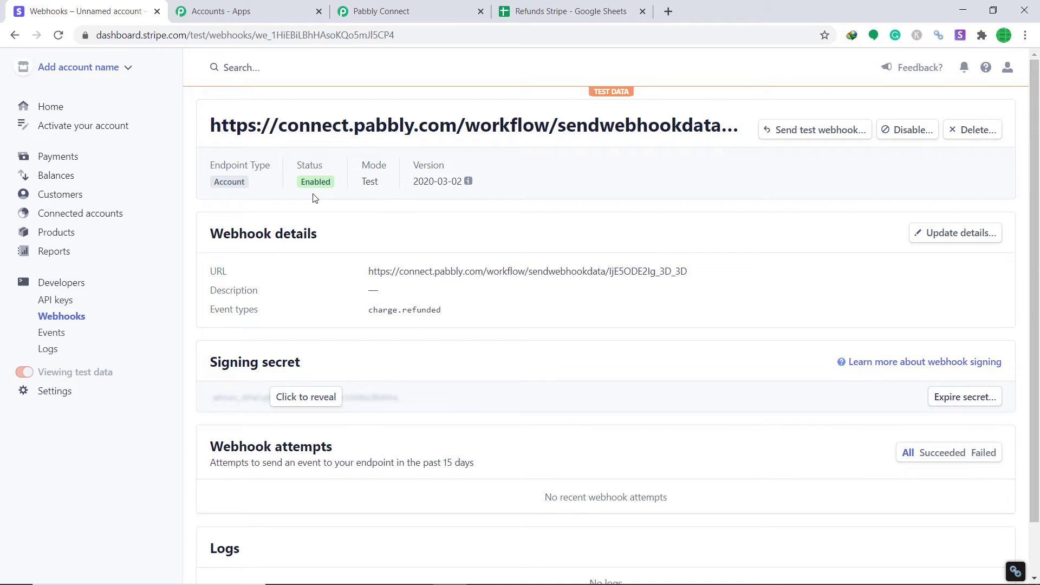
Step: Switch back to Pabbly Connect and start capturing the webhook response for the Stripe trigger
click(432, 5)
scroll(598, 250, down, 1)
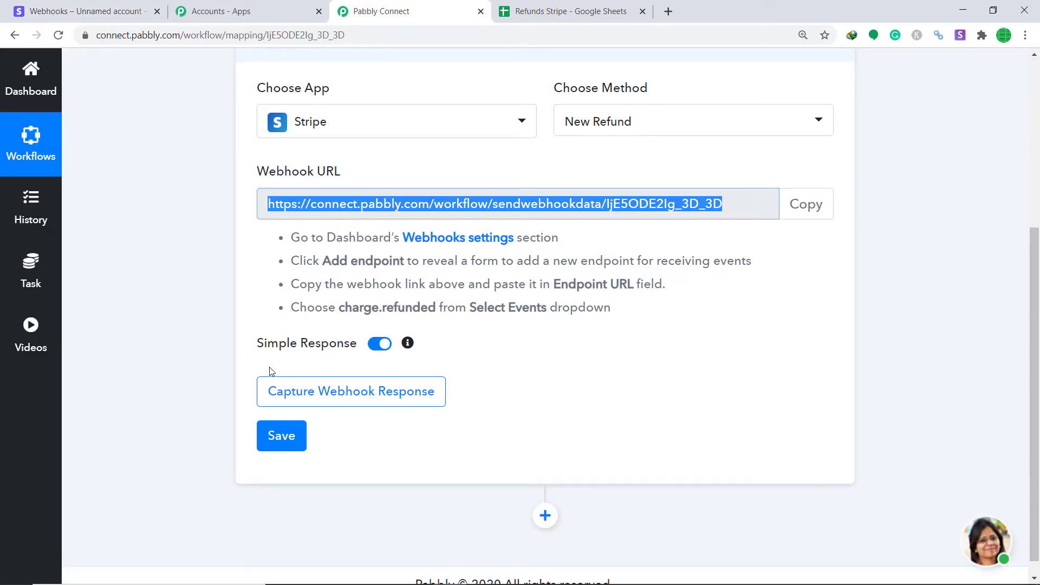
click(348, 392)
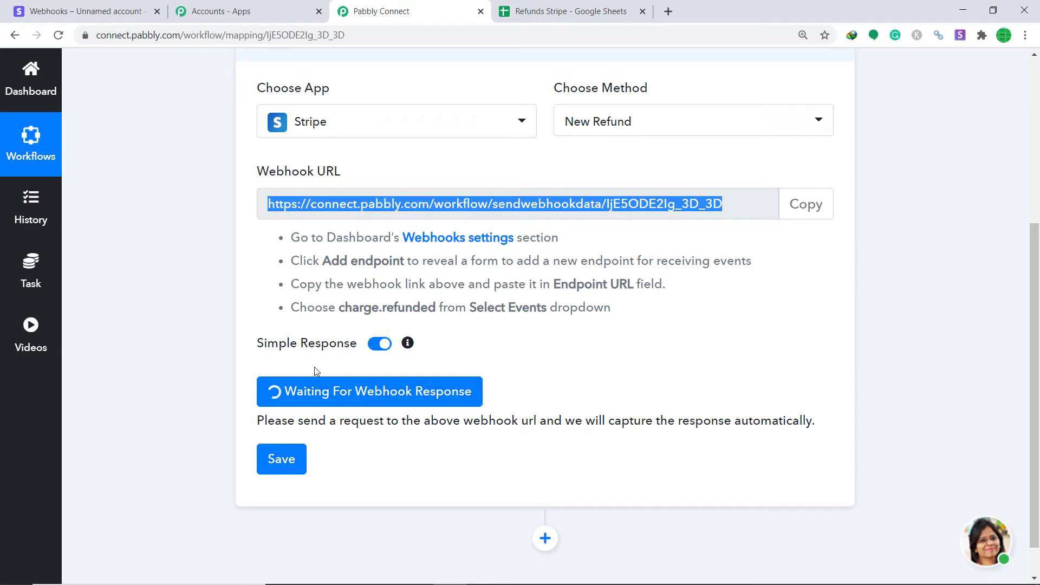
Step: Switch to the Stripe dashboard and refund and block the newest succeeded payment of €200.00 with the reason Fraudulent
click(122, 10)
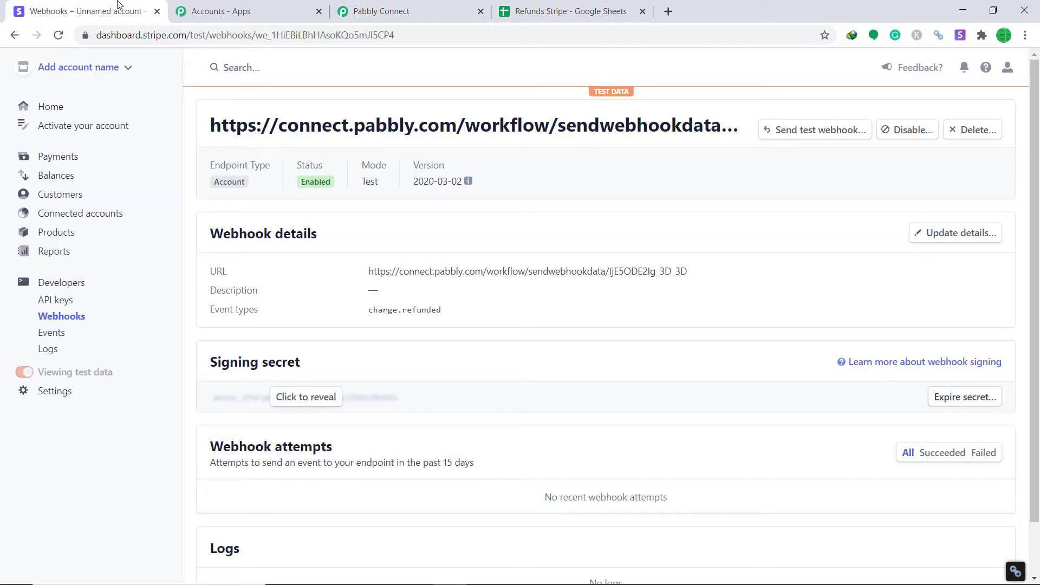
click(68, 158)
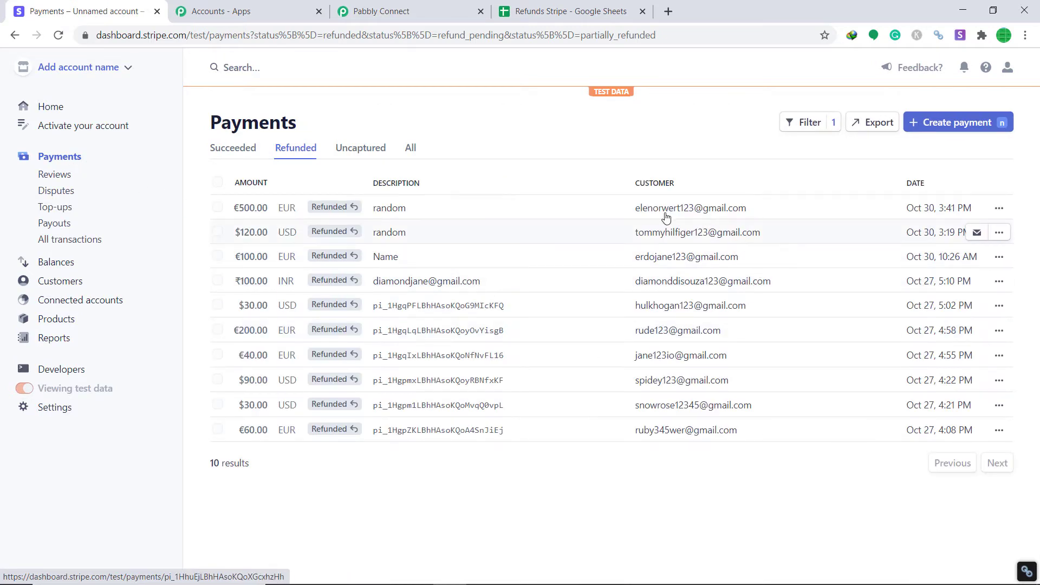
click(236, 153)
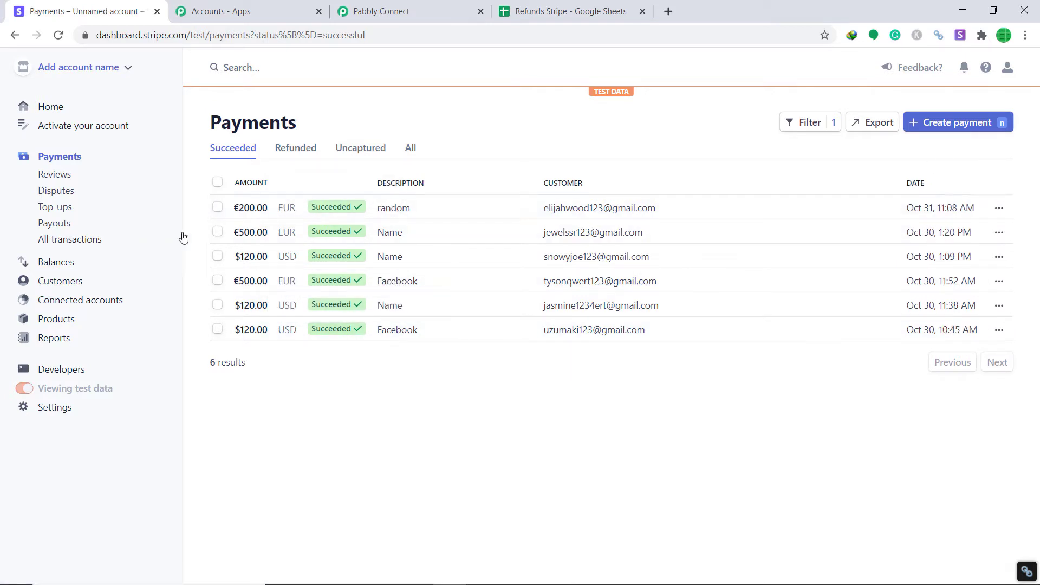
click(998, 214)
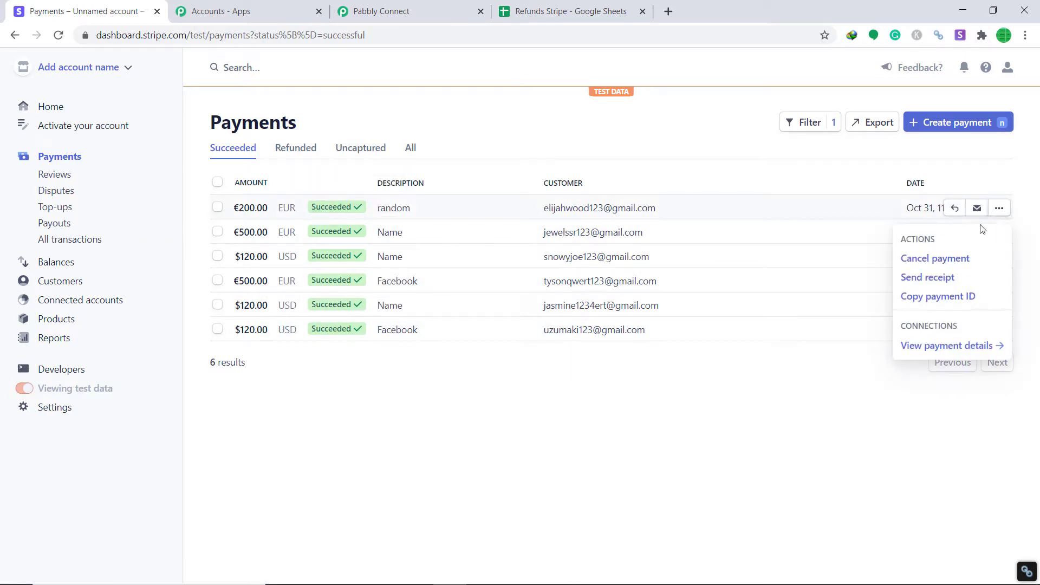
click(957, 261)
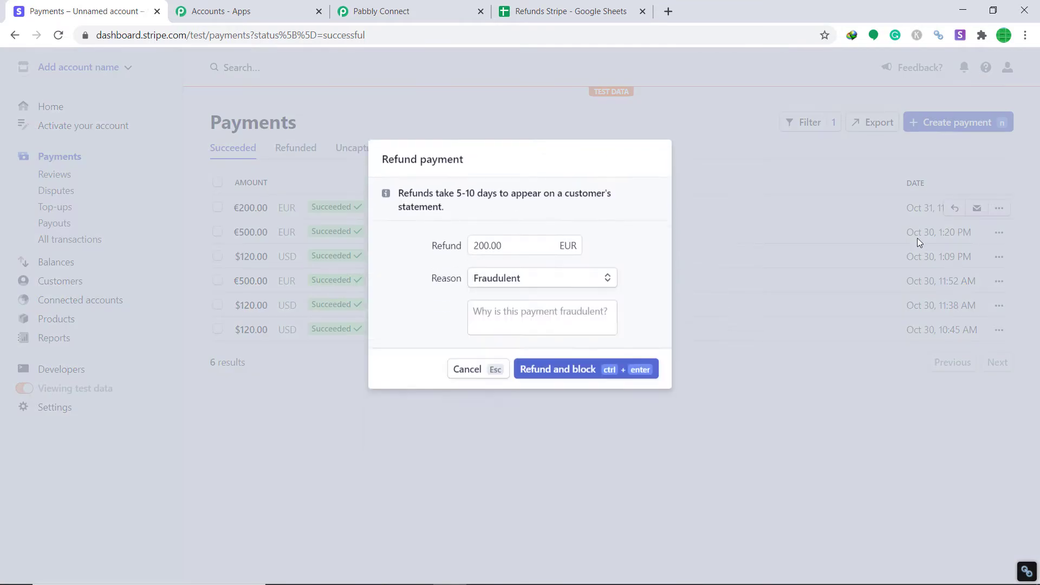
click(614, 377)
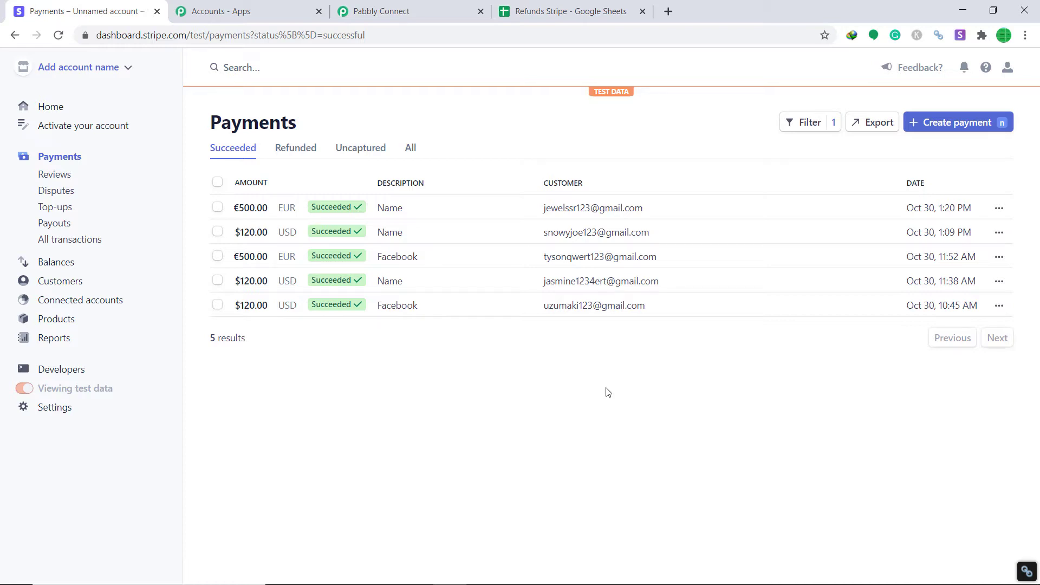
Step: Switch back to Pabbly Connect and examine the fields of the captured webhook response, including amounts, customer, card and refund details
click(432, 8)
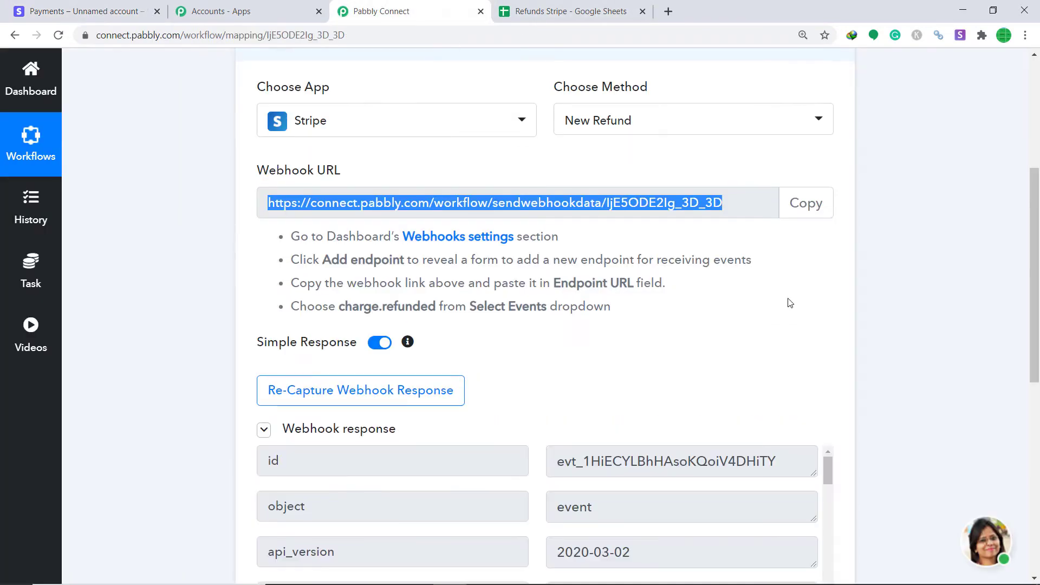
scroll(789, 300, down, 1)
drag(1037, 298, 1039, 422)
scroll(536, 221, down, 3)
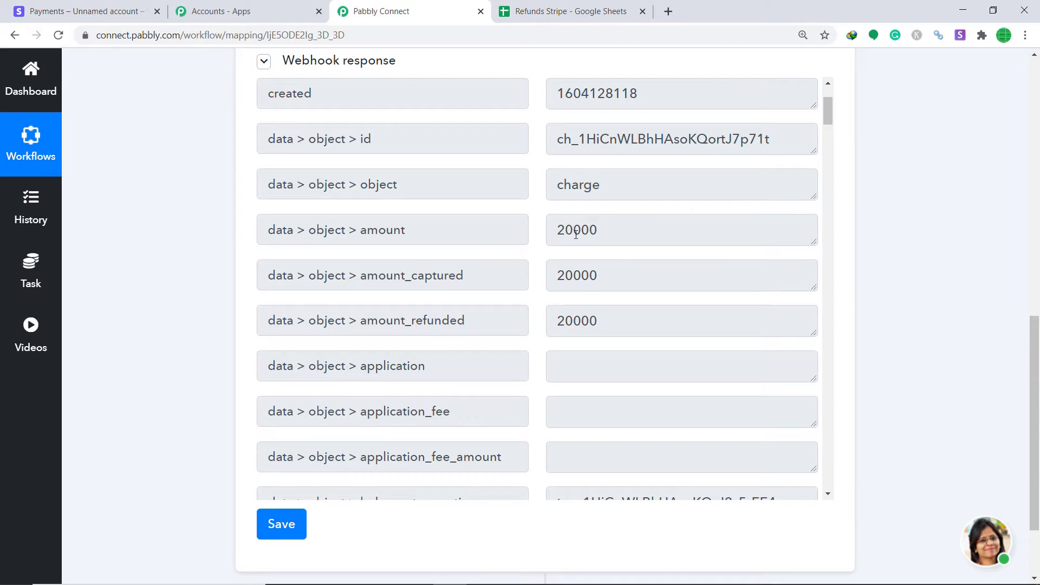
scroll(602, 236, down, 1)
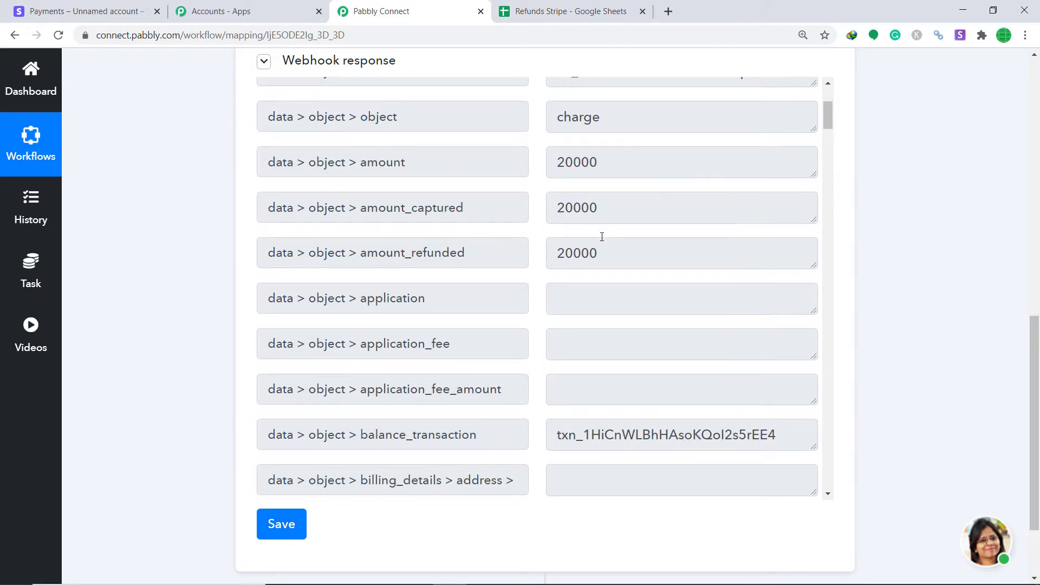
scroll(602, 237, down, 10)
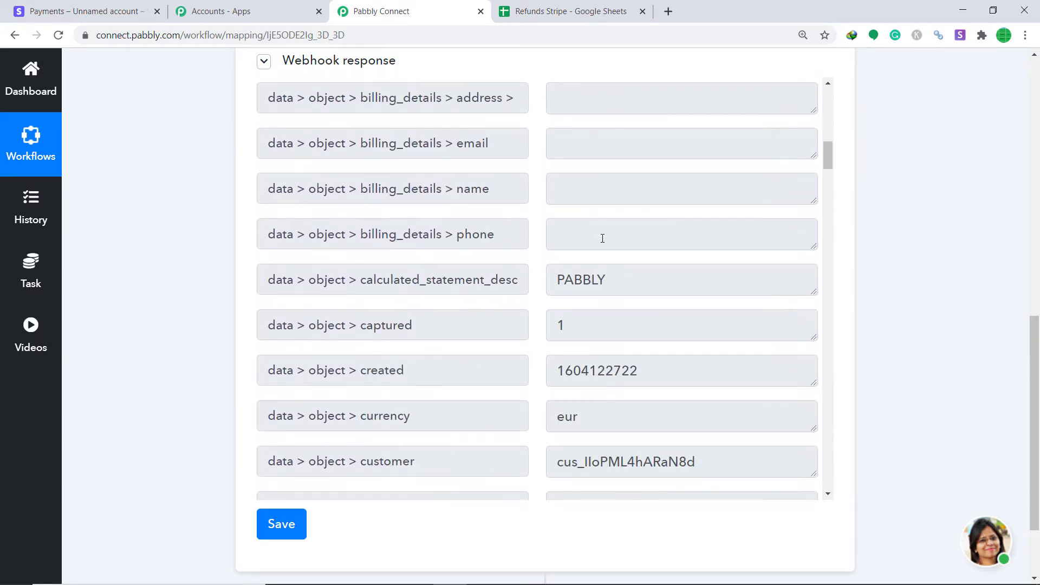
scroll(603, 238, down, 4)
scroll(605, 238, down, 3)
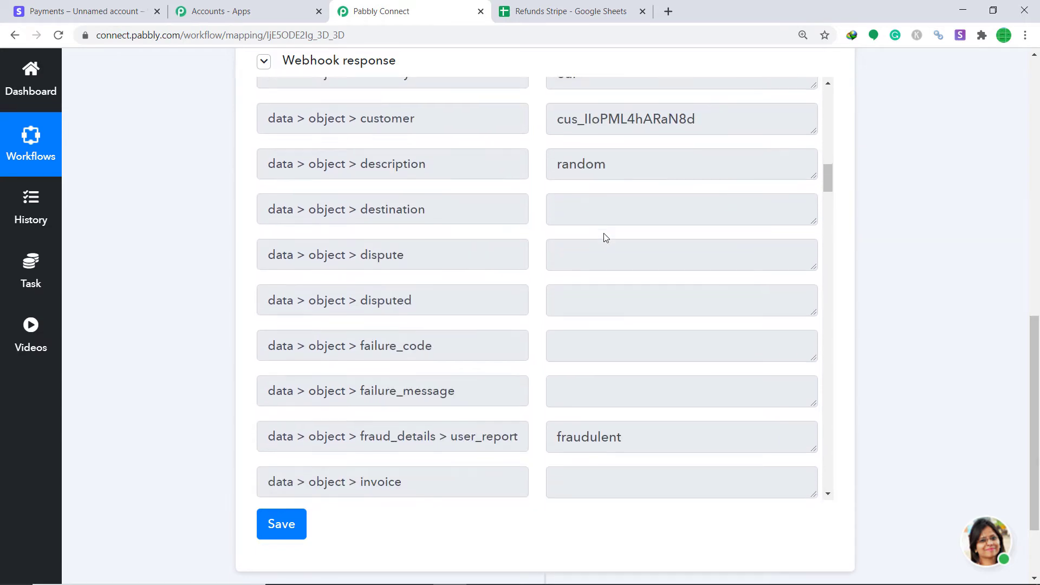
scroll(606, 237, down, 15)
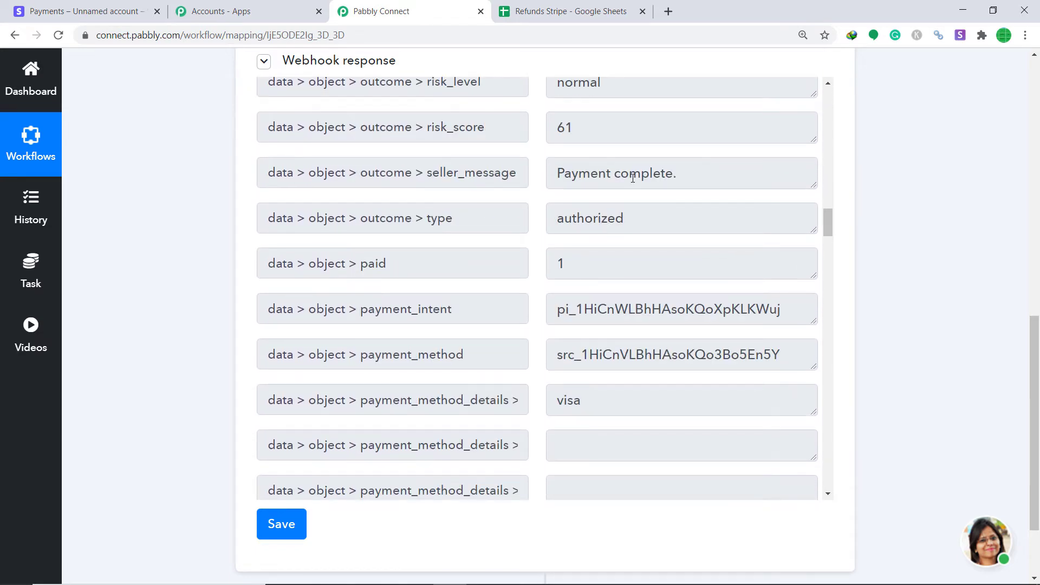
scroll(623, 190, down, 5)
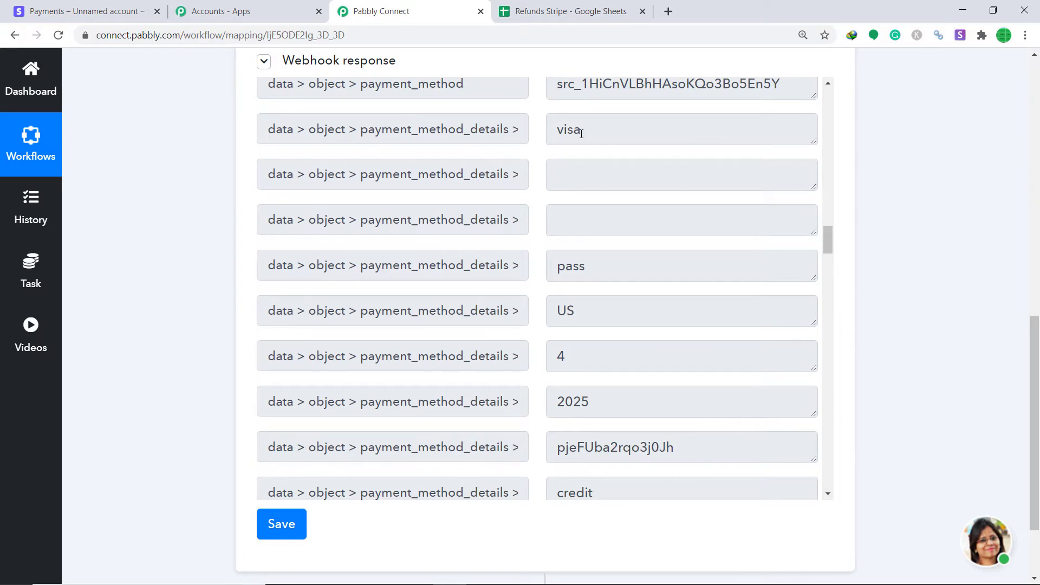
scroll(581, 134, down, 2)
scroll(542, 144, up, 3)
scroll(620, 212, down, 6)
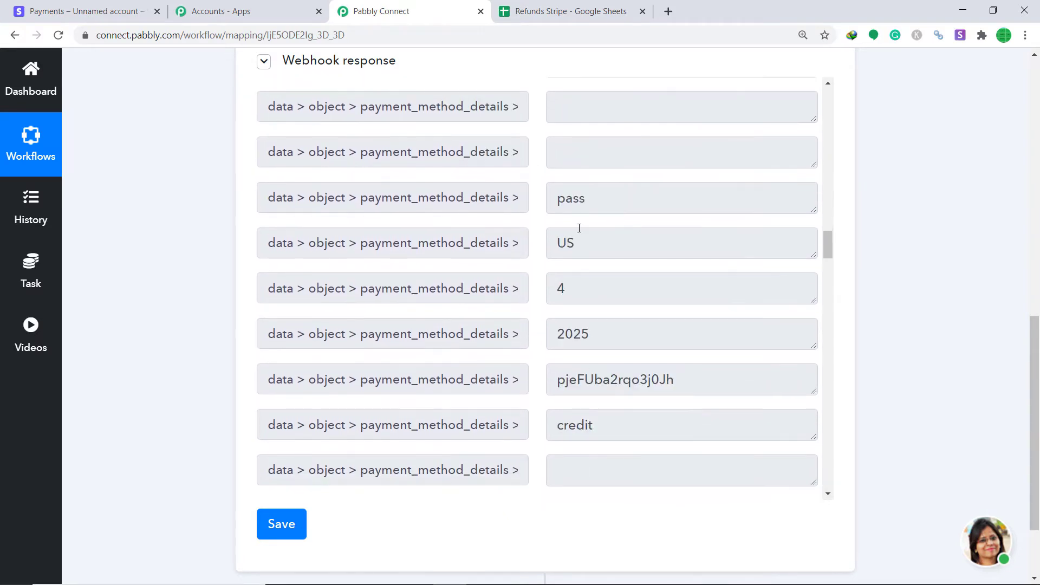
scroll(610, 112, down, 2)
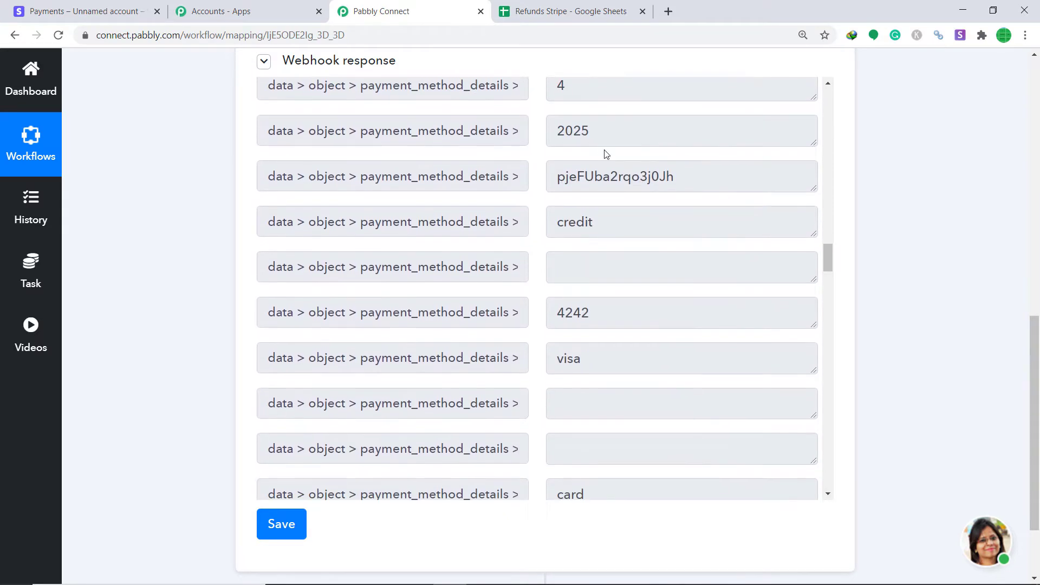
scroll(597, 233, down, 3)
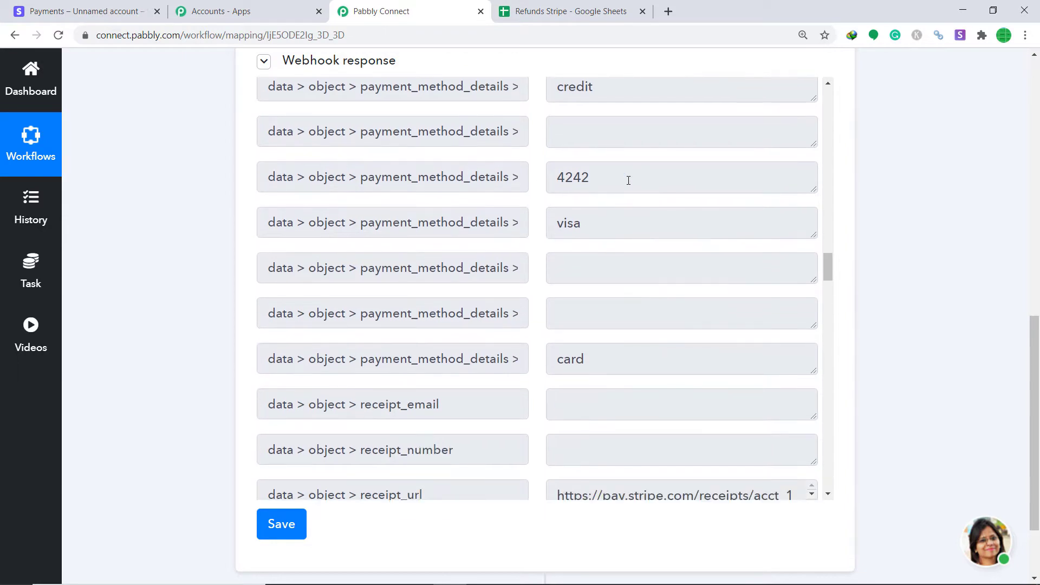
scroll(610, 186, down, 4)
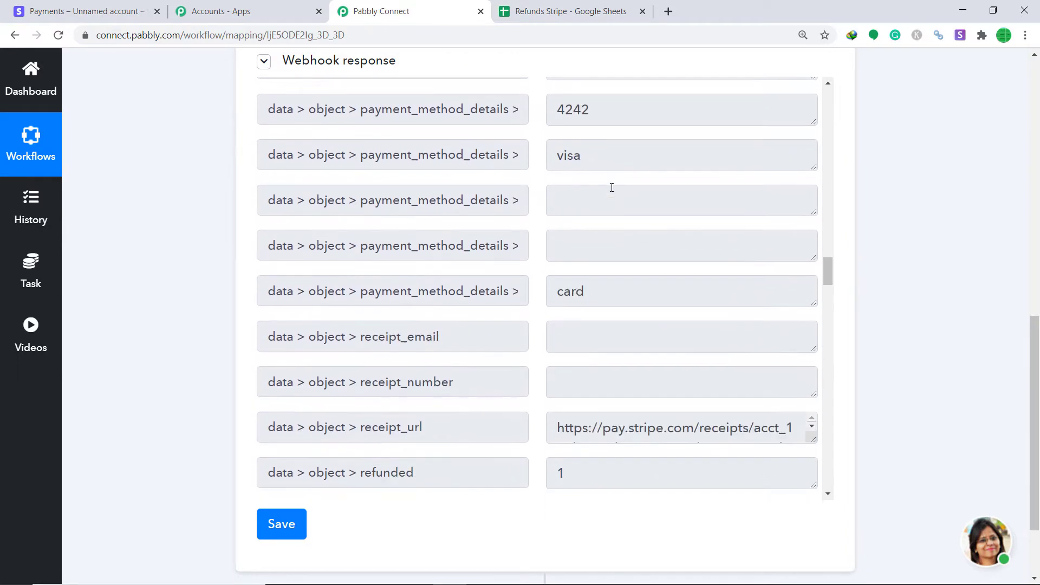
scroll(617, 217, down, 3)
scroll(601, 236, down, 15)
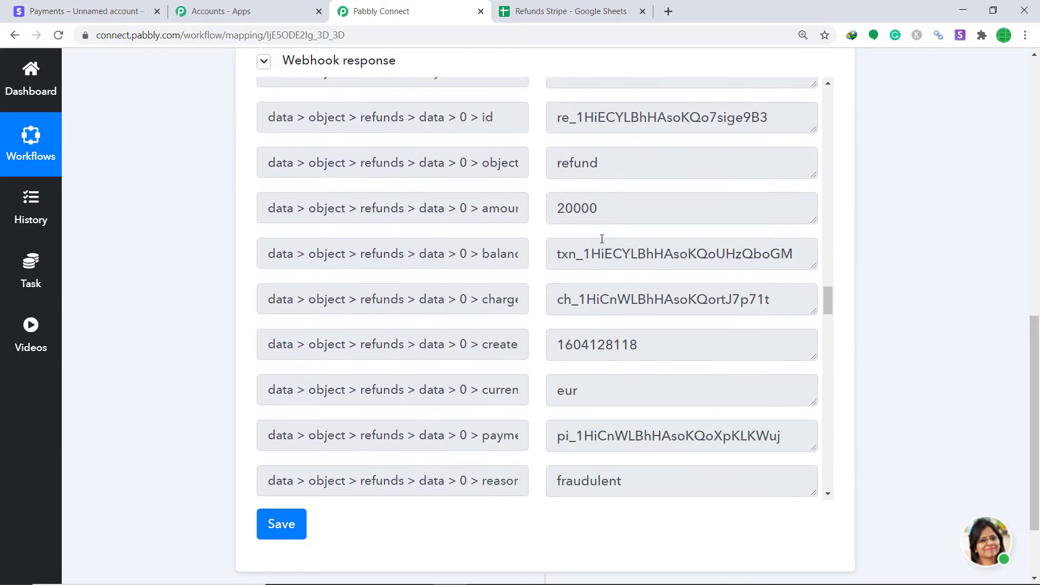
scroll(600, 234, down, 14)
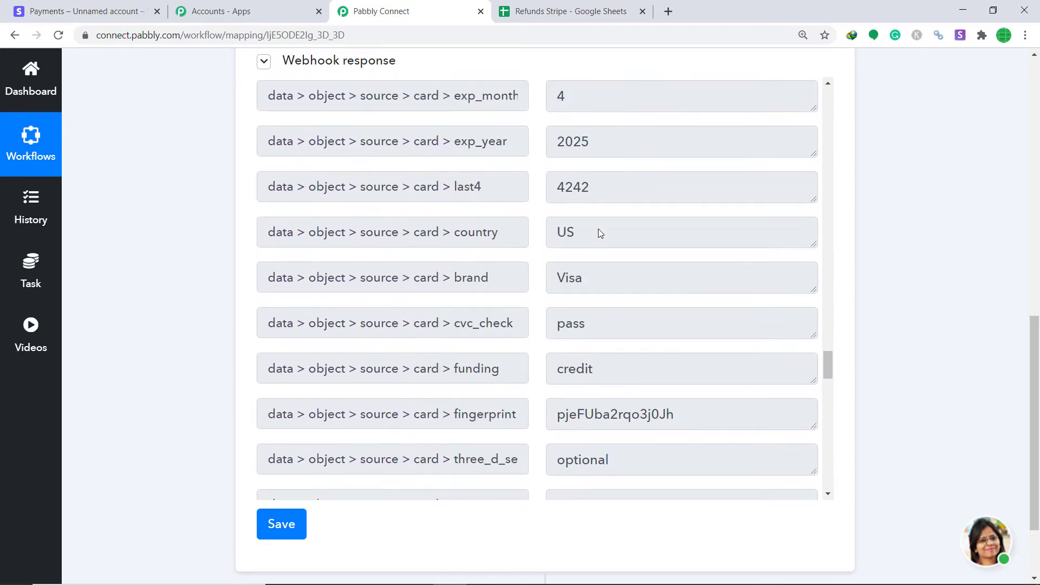
scroll(599, 233, down, 4)
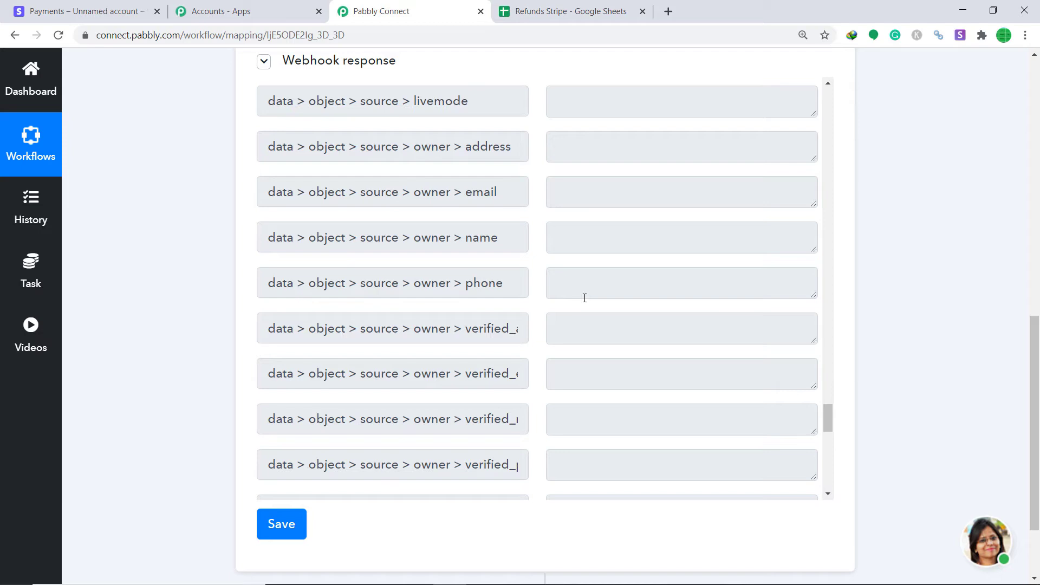
Step: Add an action step after the trigger using the Stripe app with the Retrieve a Customer method
scroll(585, 298, down, 2)
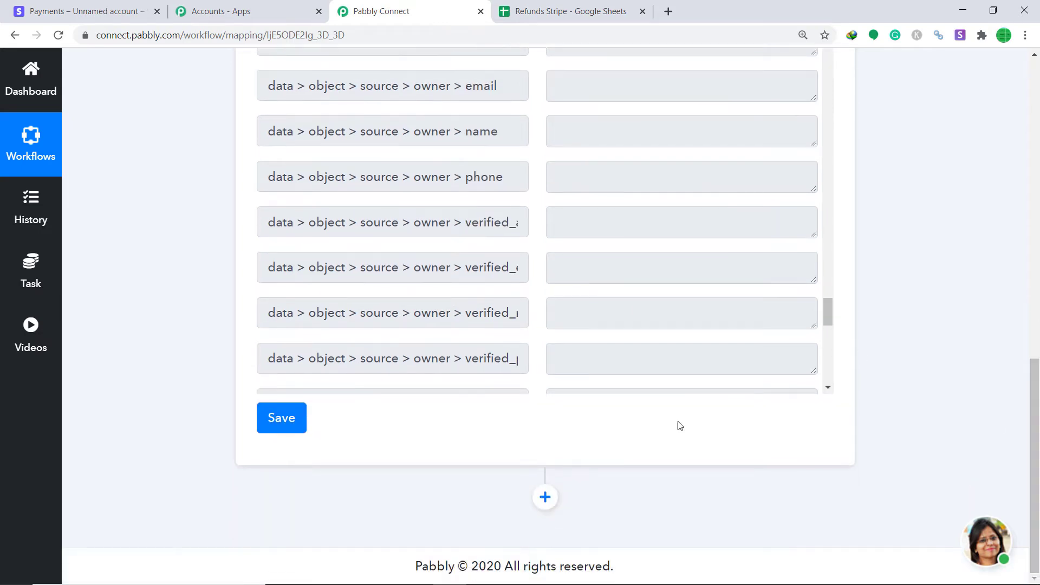
click(545, 497)
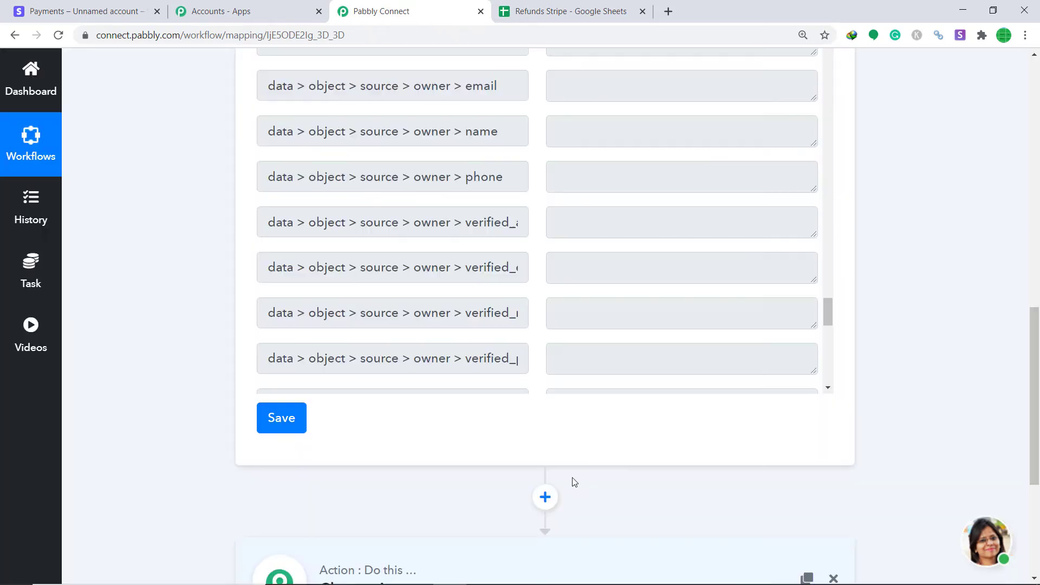
scroll(802, 417, down, 3)
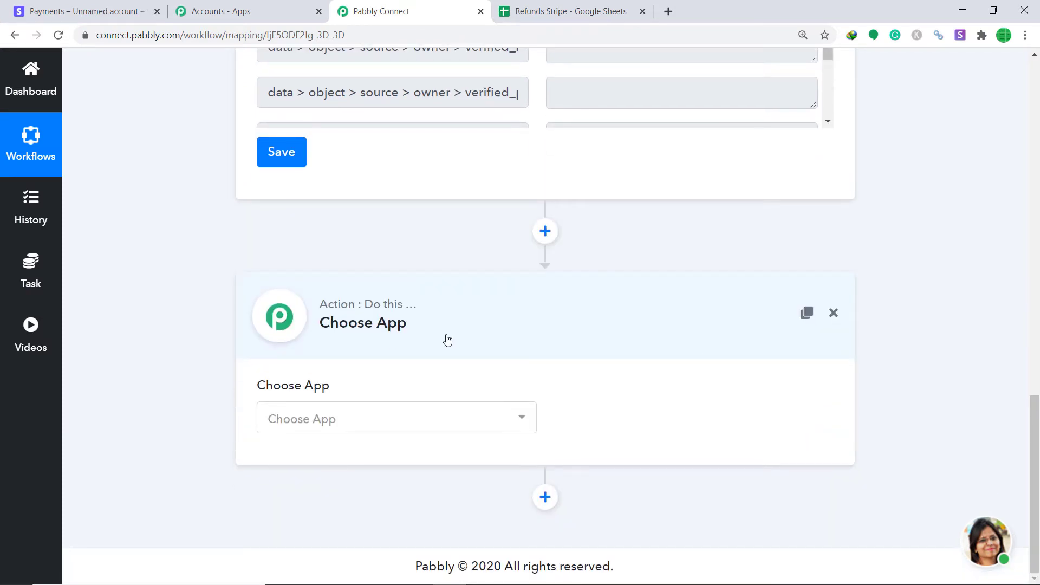
click(337, 425)
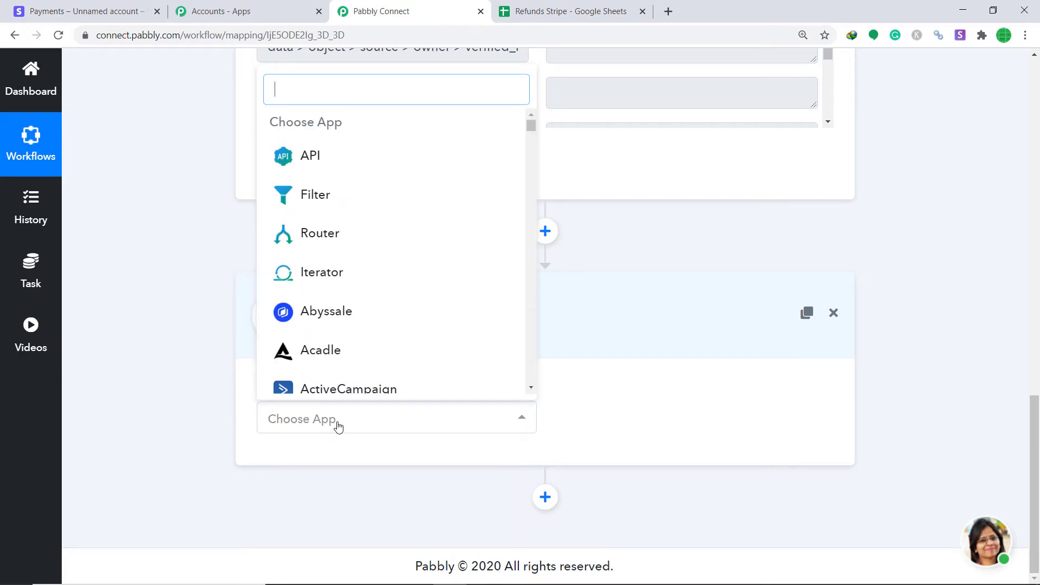
text(stri)
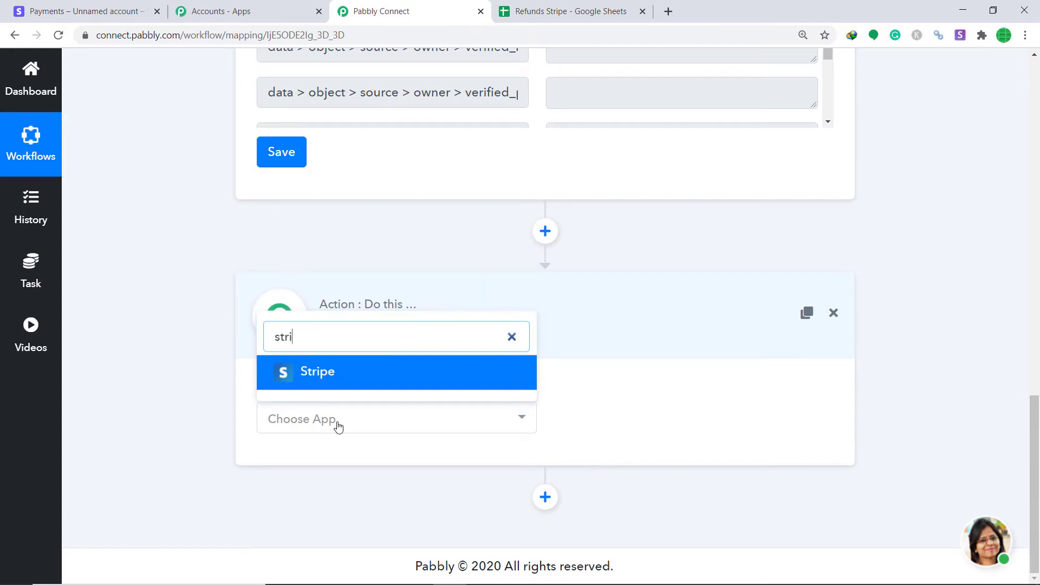
click(364, 382)
click(651, 425)
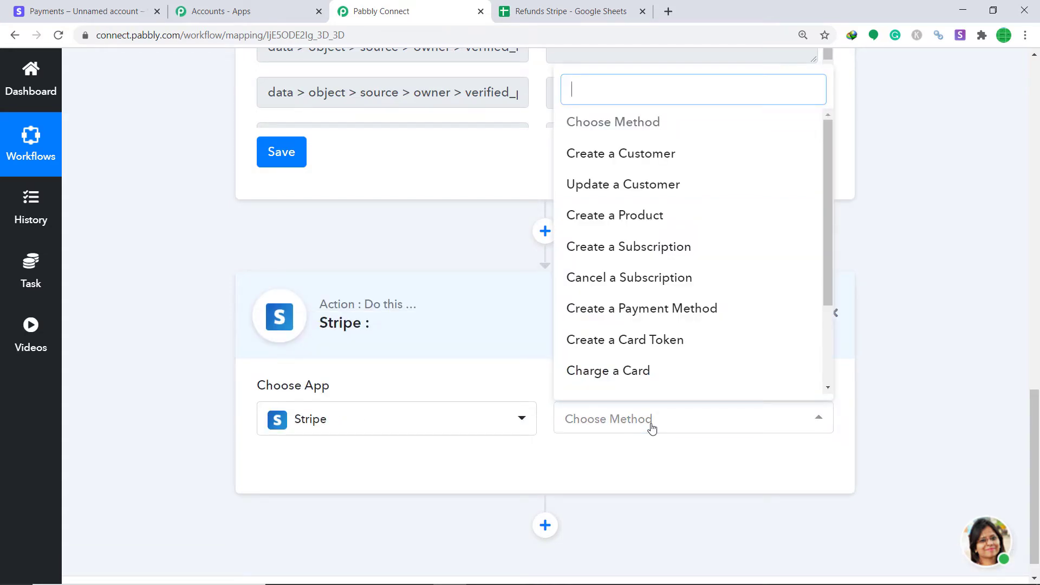
scroll(655, 197, down, 5)
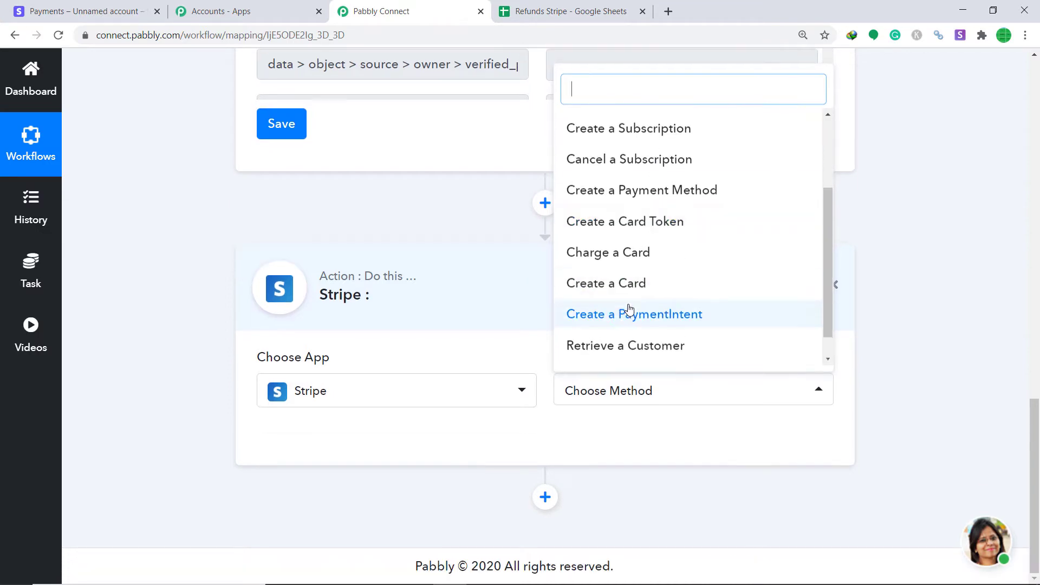
click(627, 347)
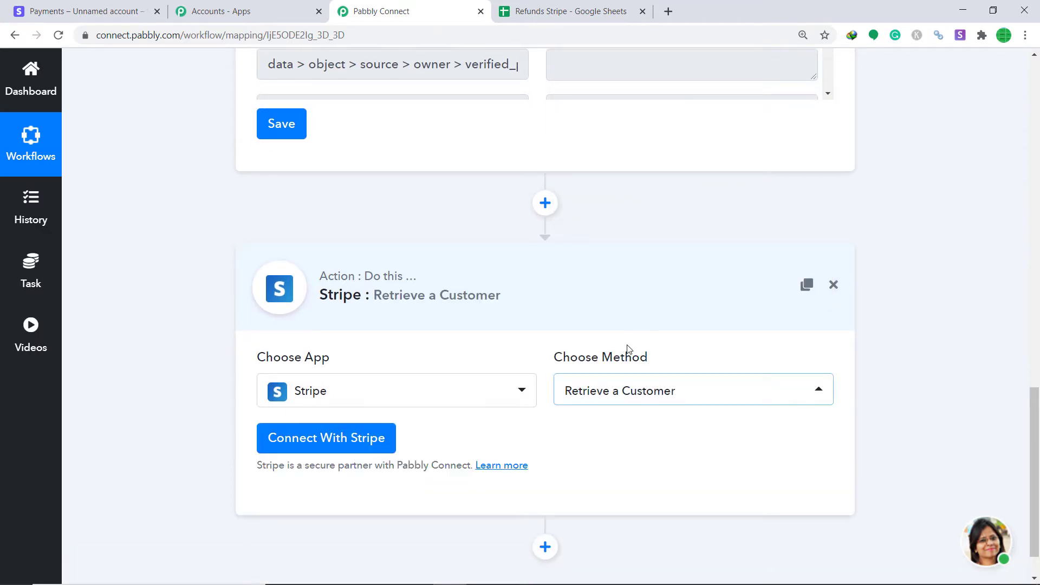
Step: Start connecting the action with new Stripe credentials, and reveal and copy the secret test key from the Stripe dashboard's API keys
click(315, 442)
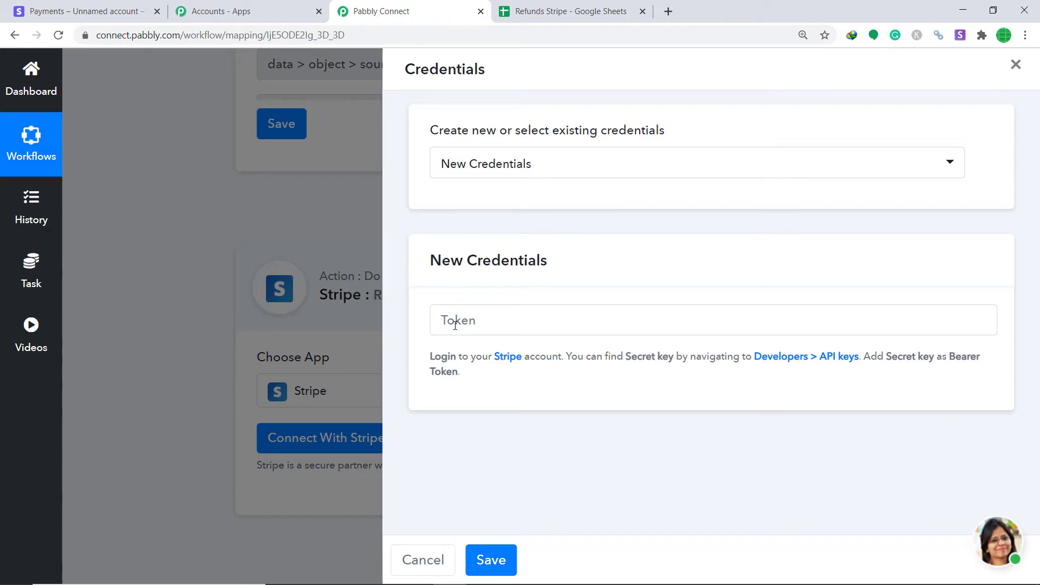
click(86, 11)
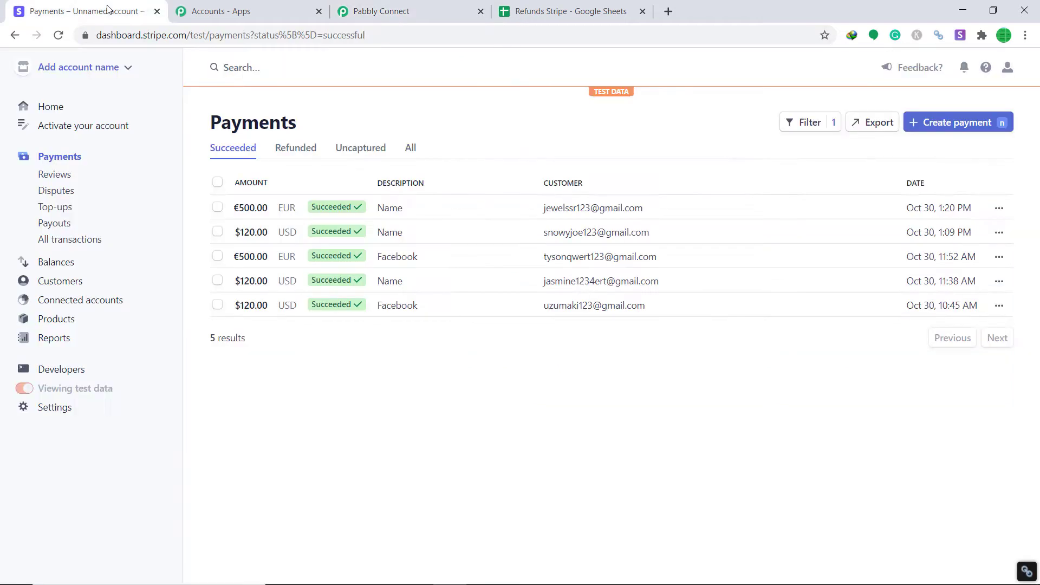
click(59, 370)
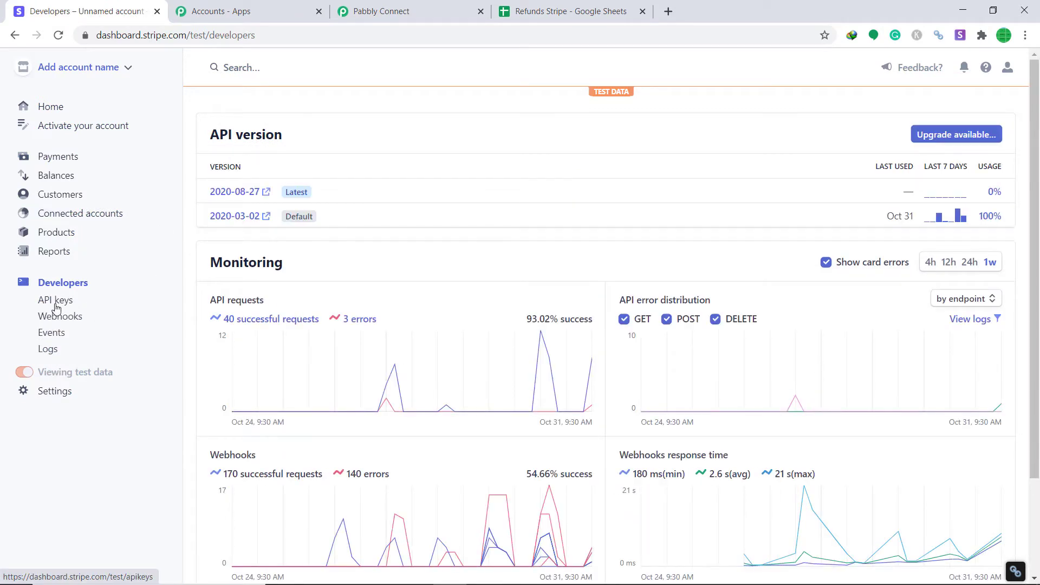
click(60, 303)
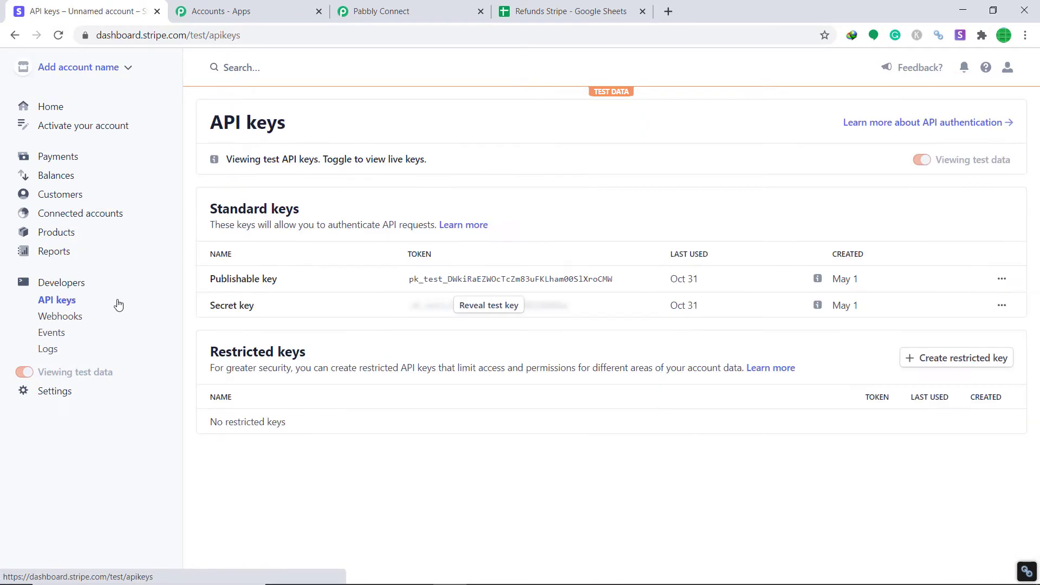
click(494, 307)
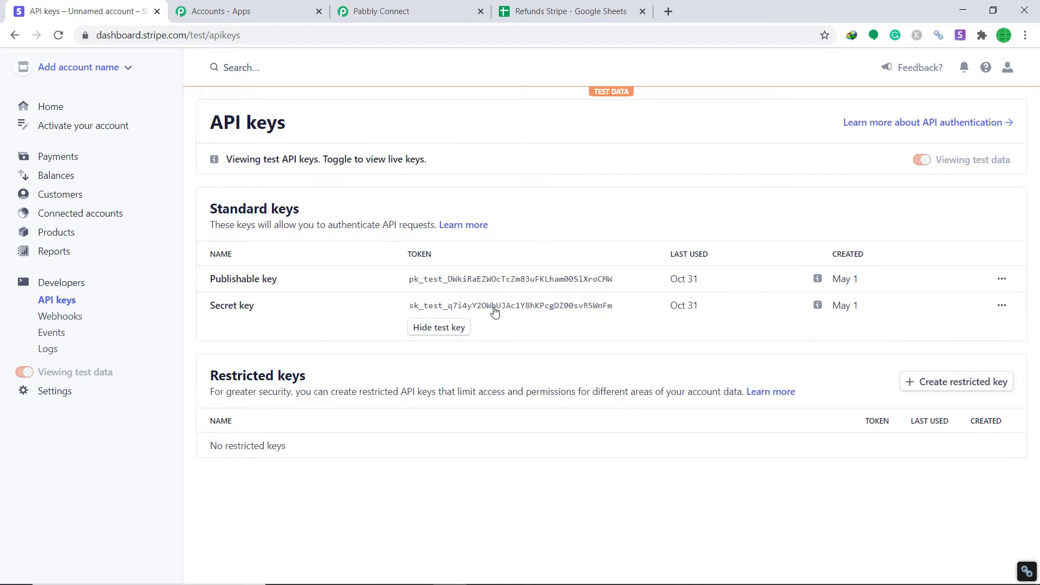
click(580, 310)
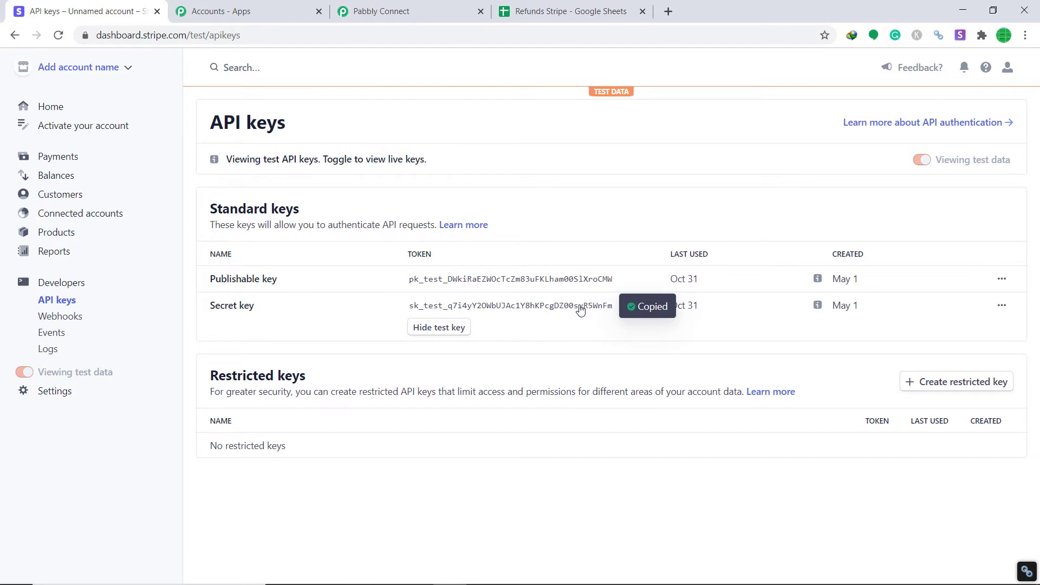
Step: Switch to Pabbly Connect, paste the Stripe secret key into the new credentials and save the connection
click(381, 11)
right_click(453, 331)
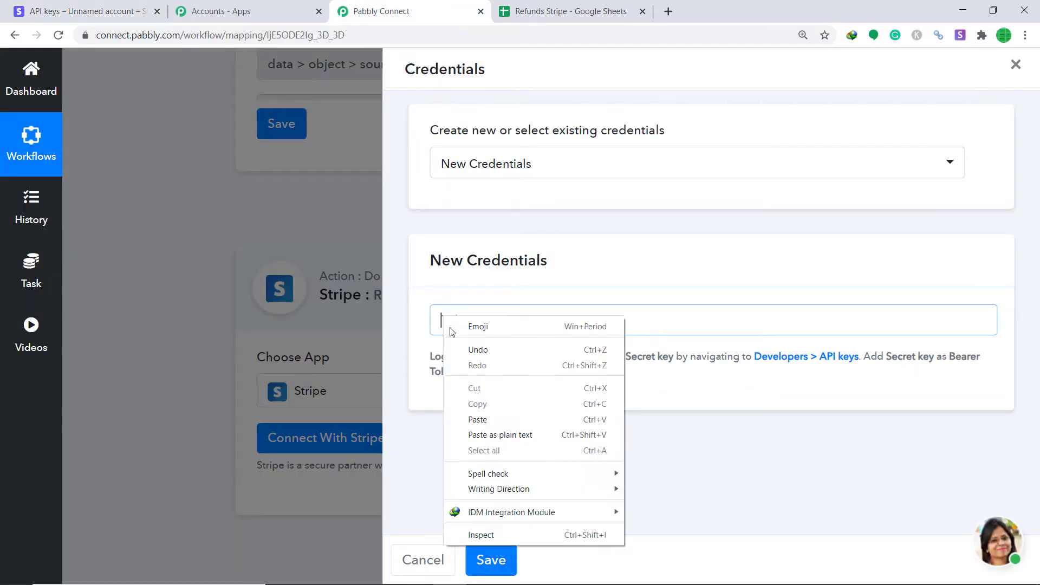
click(478, 420)
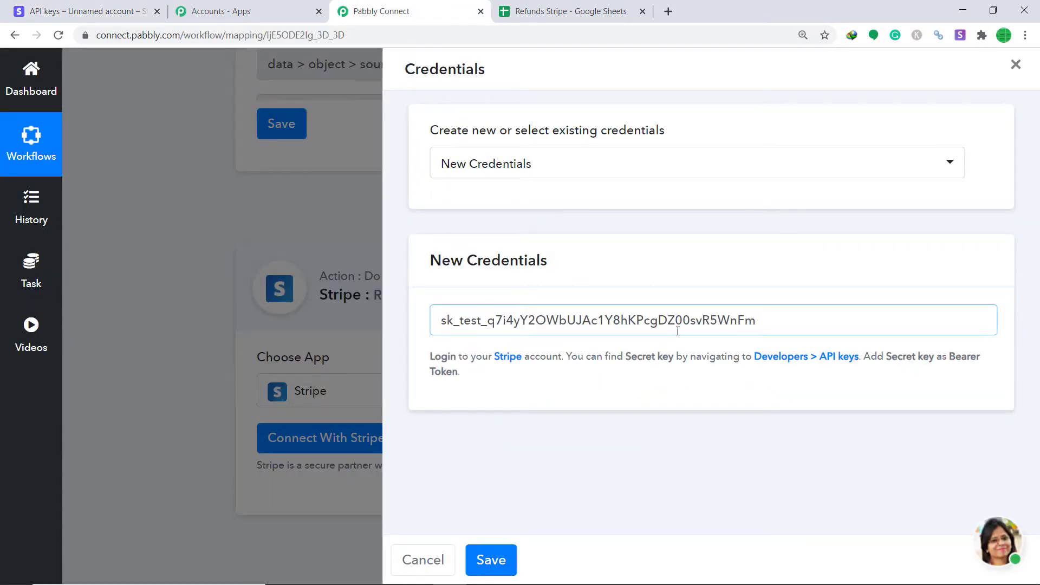
click(492, 560)
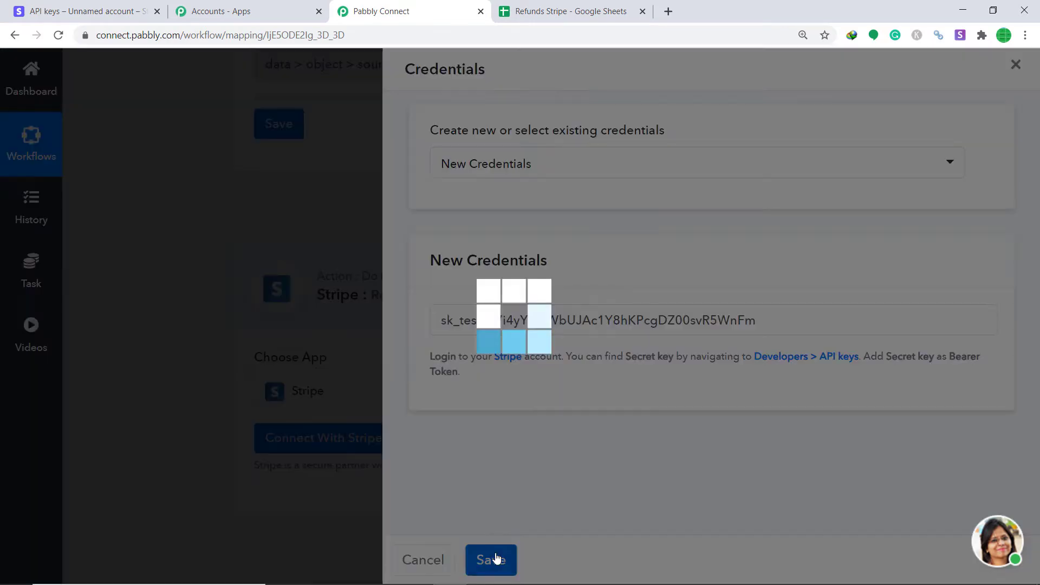
scroll(569, 391, down, 3)
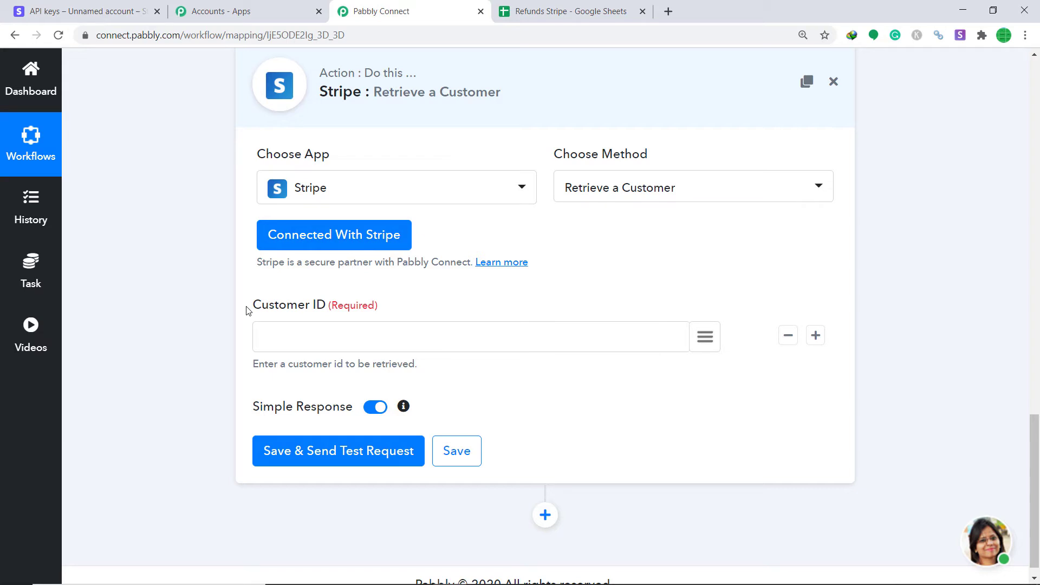
Step: Look through the trigger's webhook response fields for the customer ID of the refunded payment
click(1039, 361)
drag(1039, 361, 1039, 270)
scroll(753, 414, up, 8)
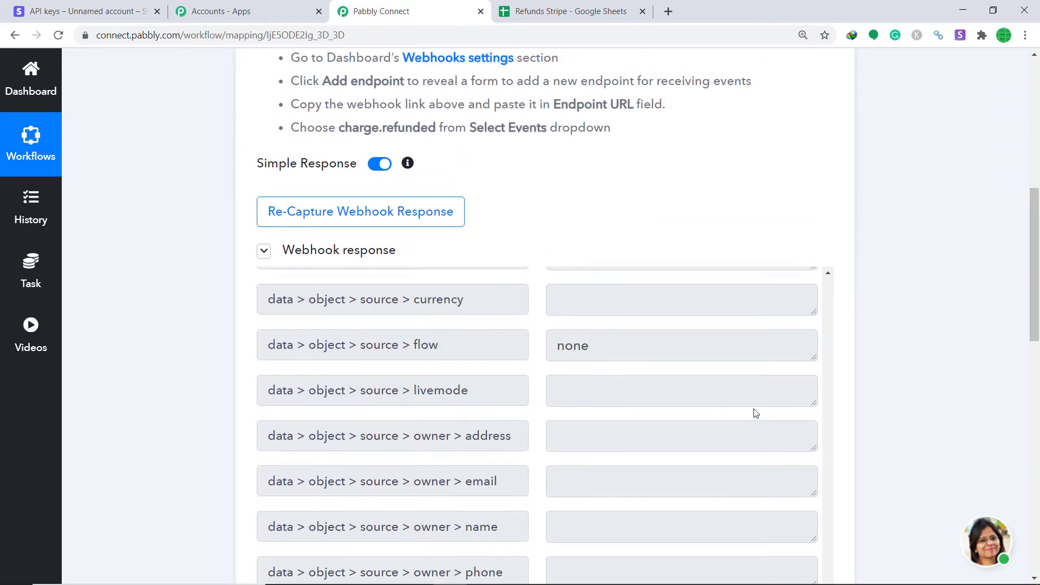
scroll(681, 407, up, 20)
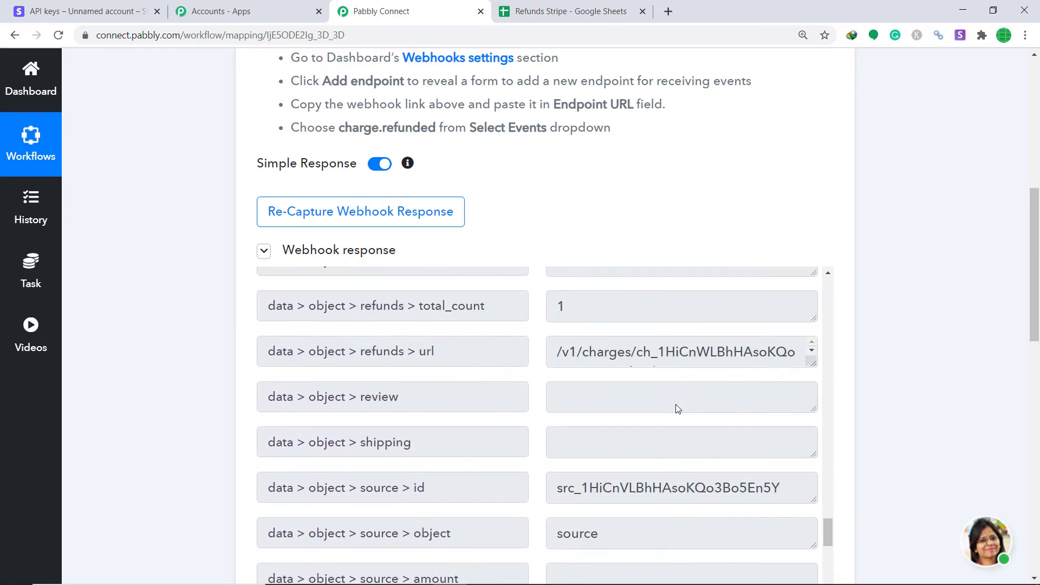
scroll(676, 405, up, 20)
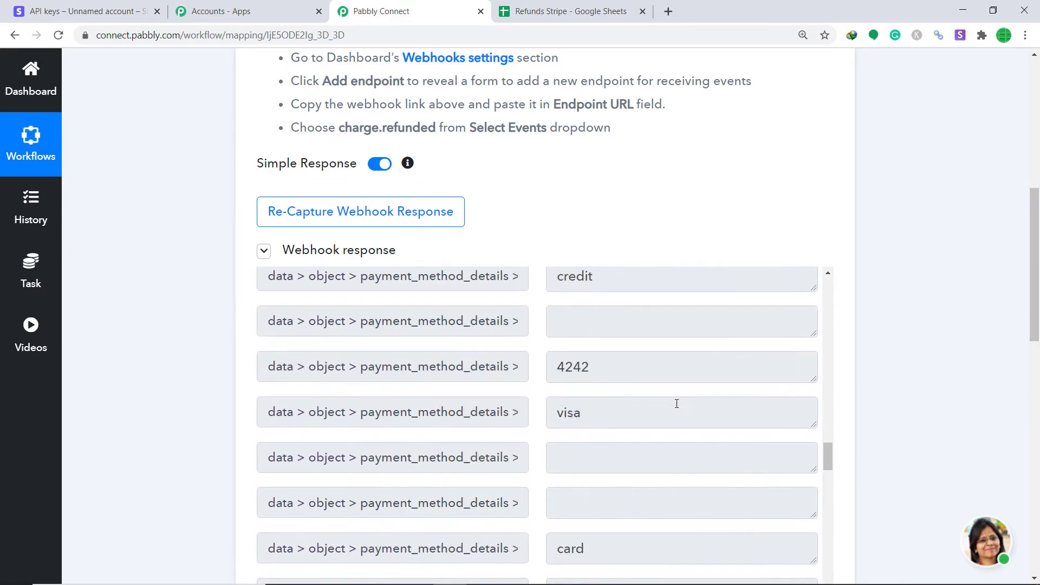
scroll(677, 403, up, 15)
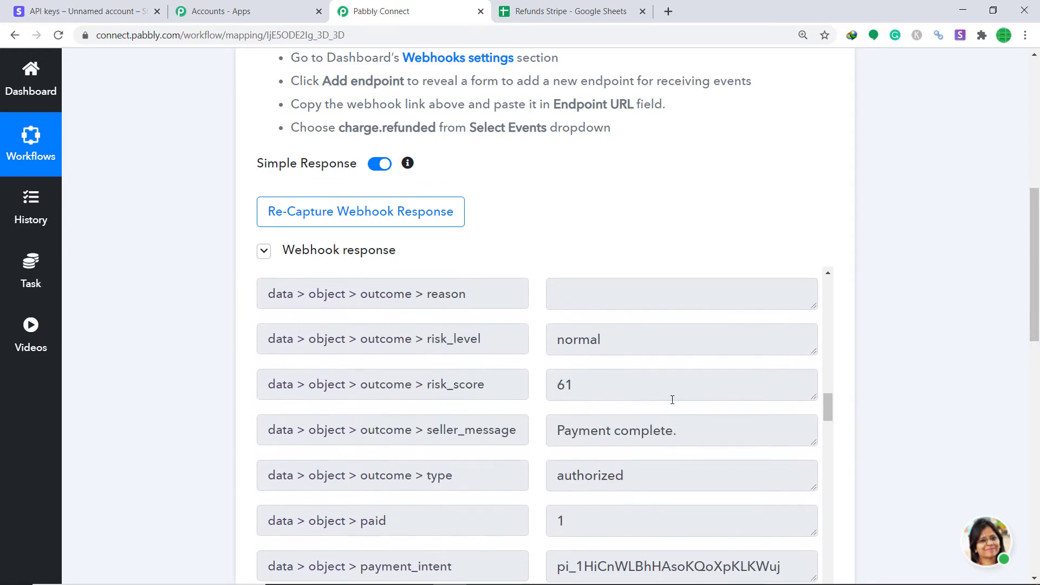
scroll(667, 398, up, 15)
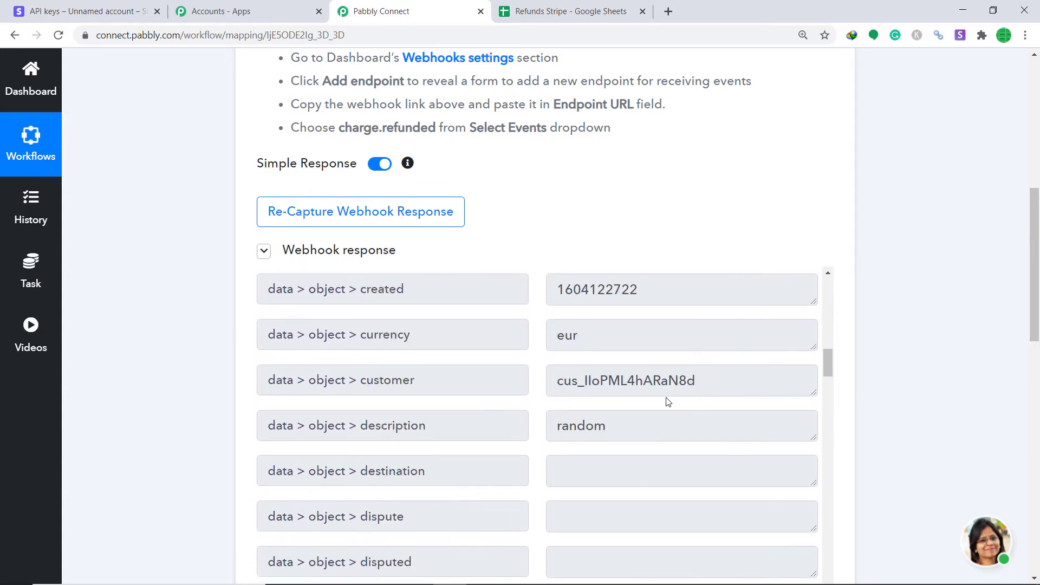
scroll(457, 423, down, 2)
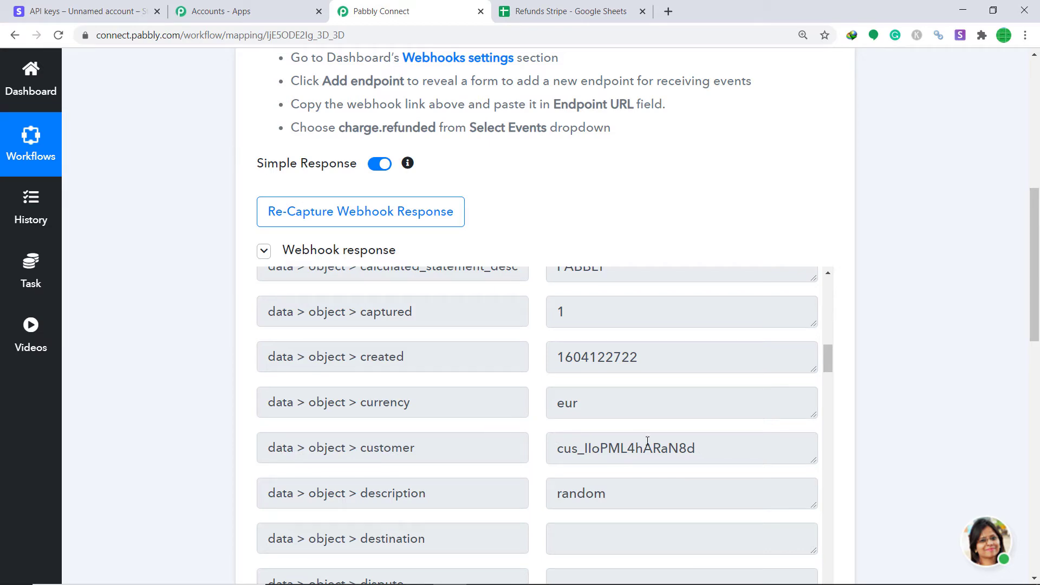
Step: Map Customer ID in the Retrieve a Customer action to the trigger's data > object > customer value, then save and send a test request
scroll(990, 457, down, 10)
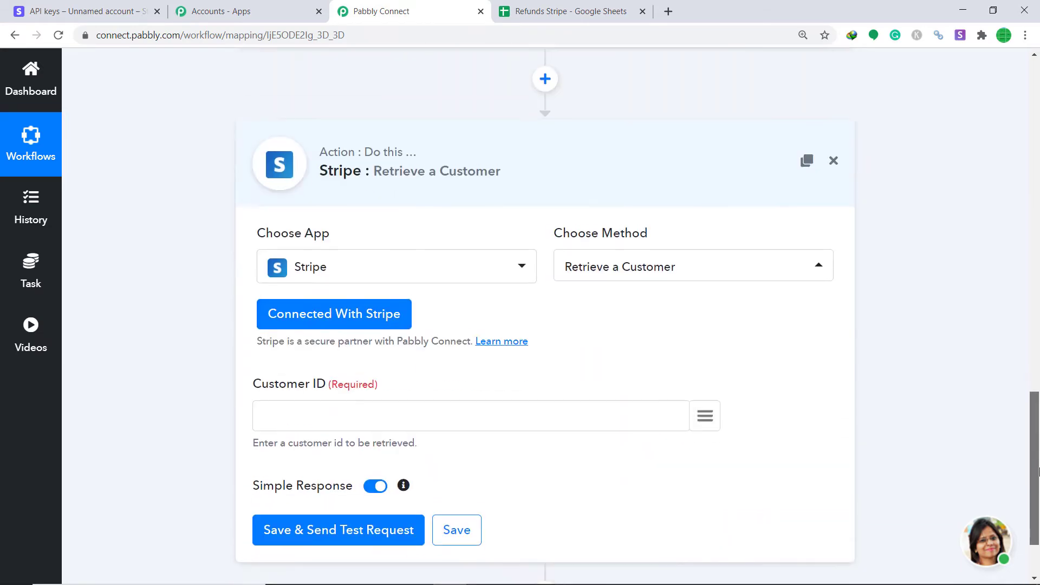
drag(991, 457, 987, 453)
click(707, 427)
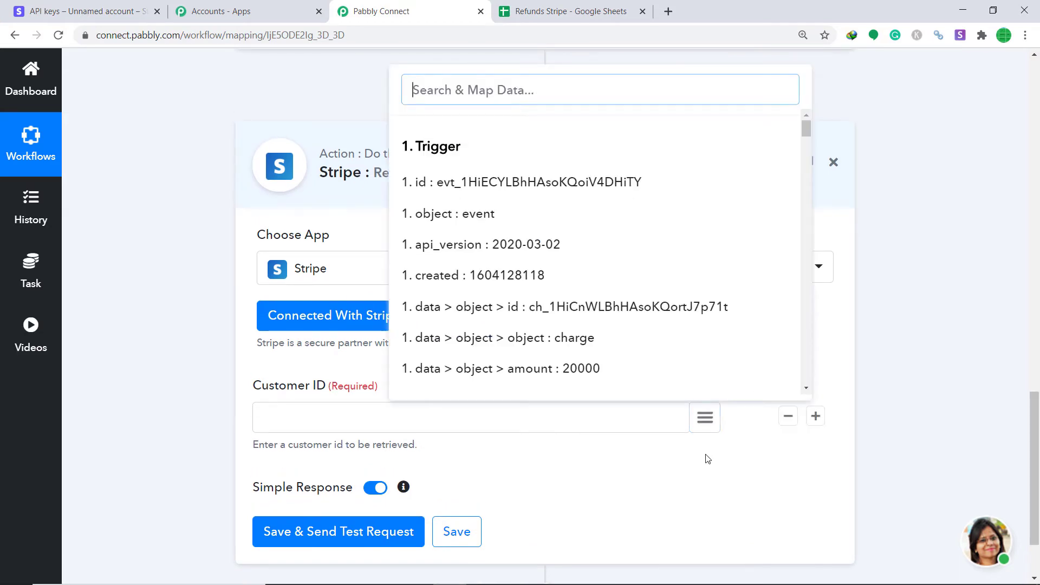
click(709, 459)
text(cust)
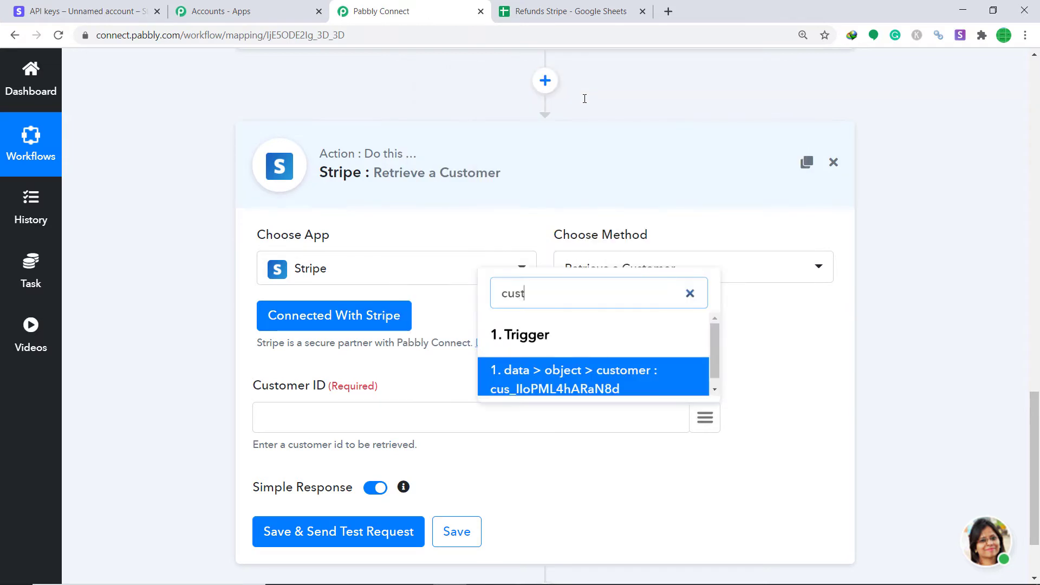
click(570, 389)
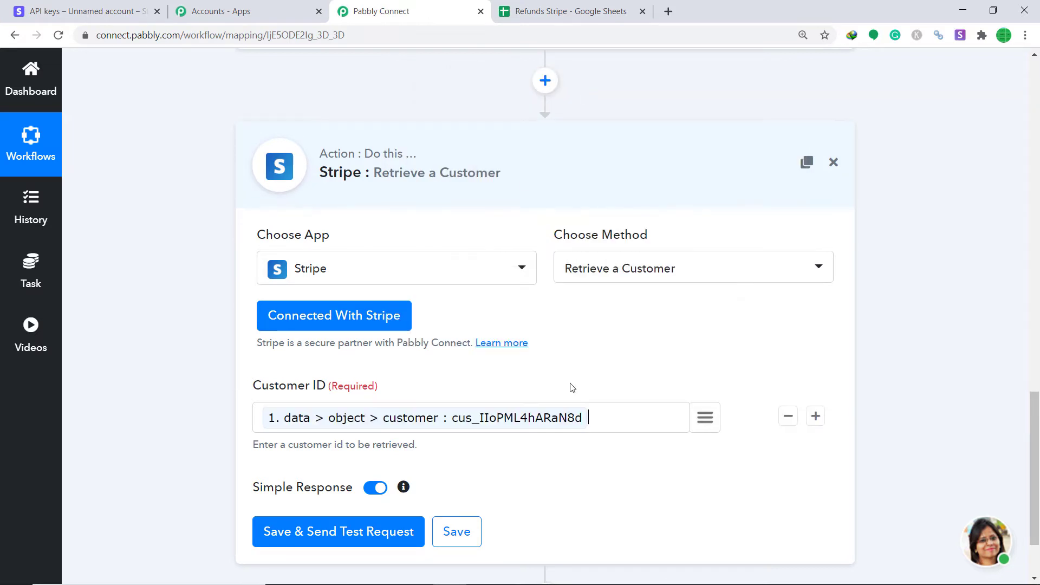
scroll(783, 396, down, 2)
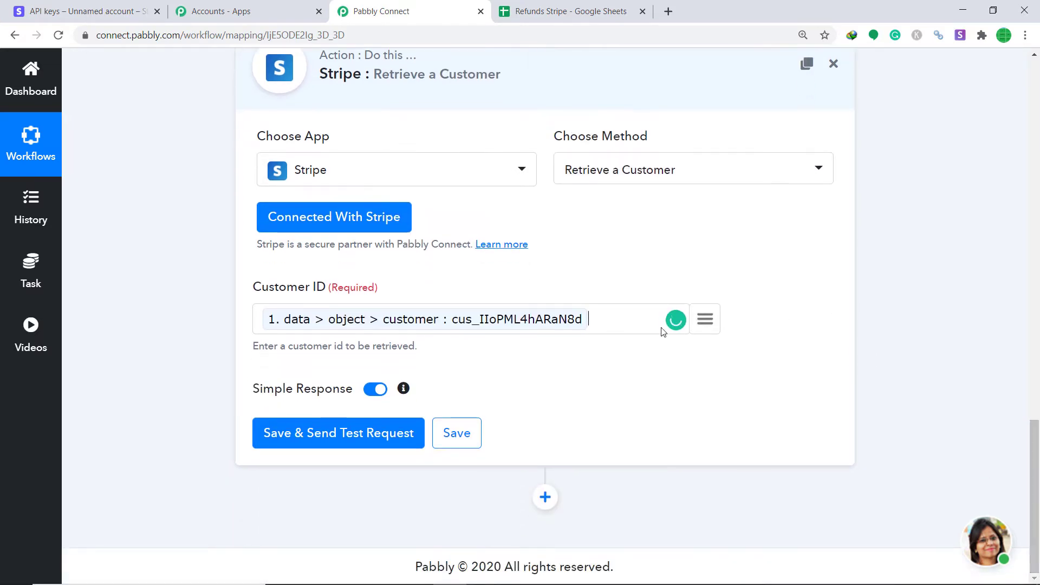
click(336, 439)
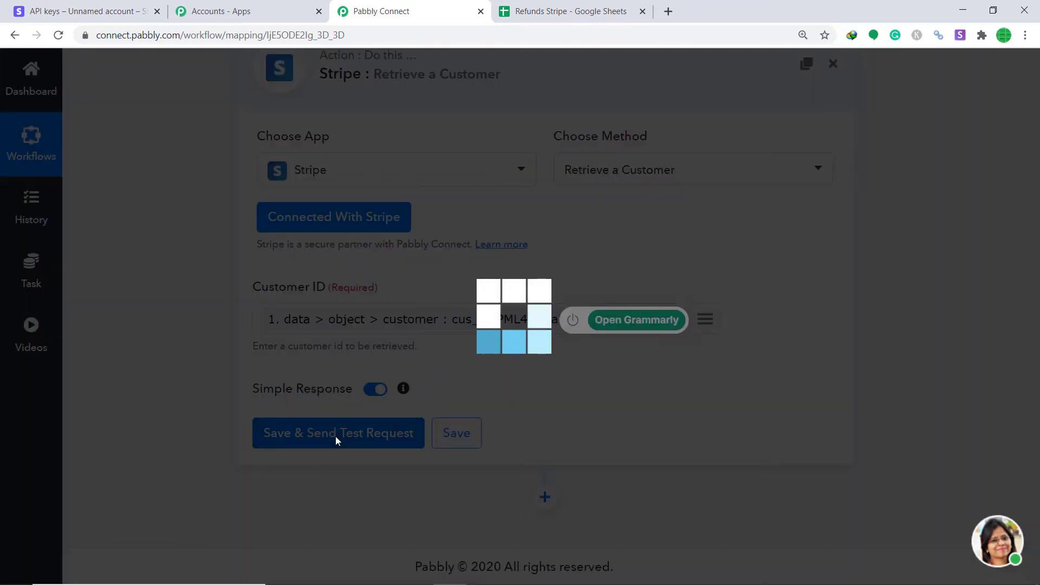
Step: Examine the API response of the Retrieve a Customer action, including the address, email, name, phone and shipping fields
scroll(790, 369, down, 5)
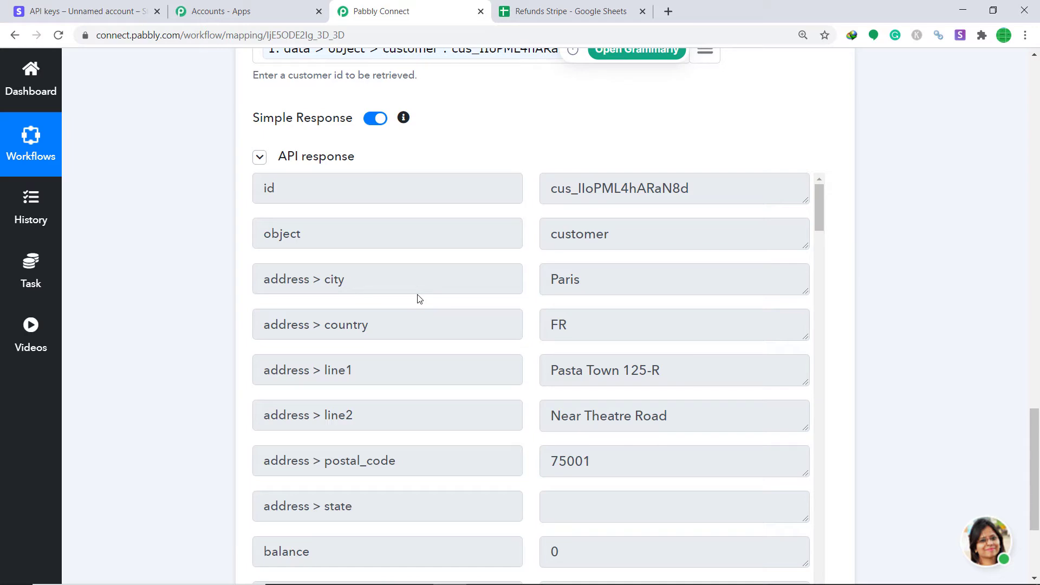
scroll(431, 303, down, 1)
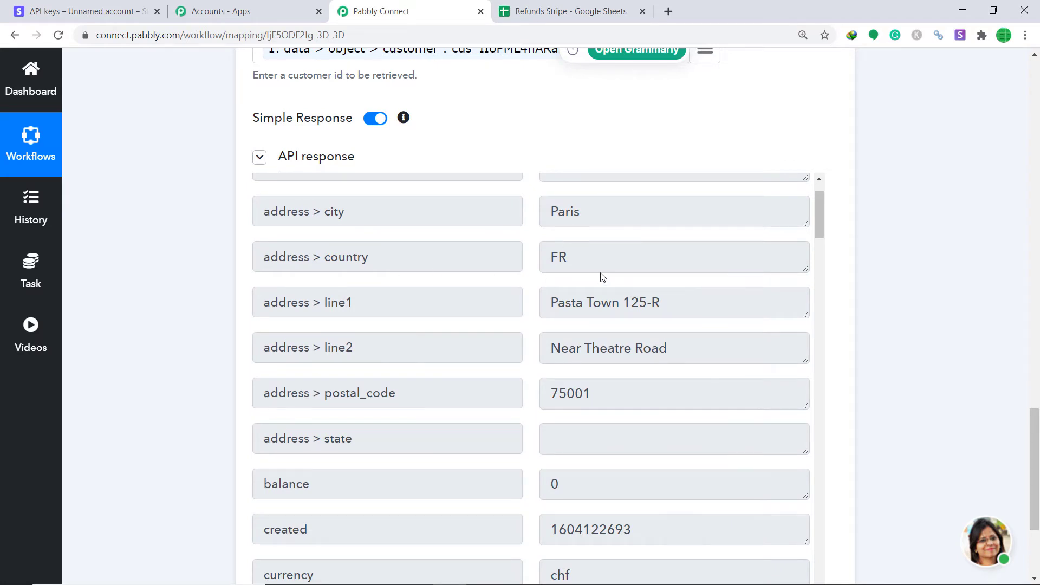
scroll(602, 284, down, 1)
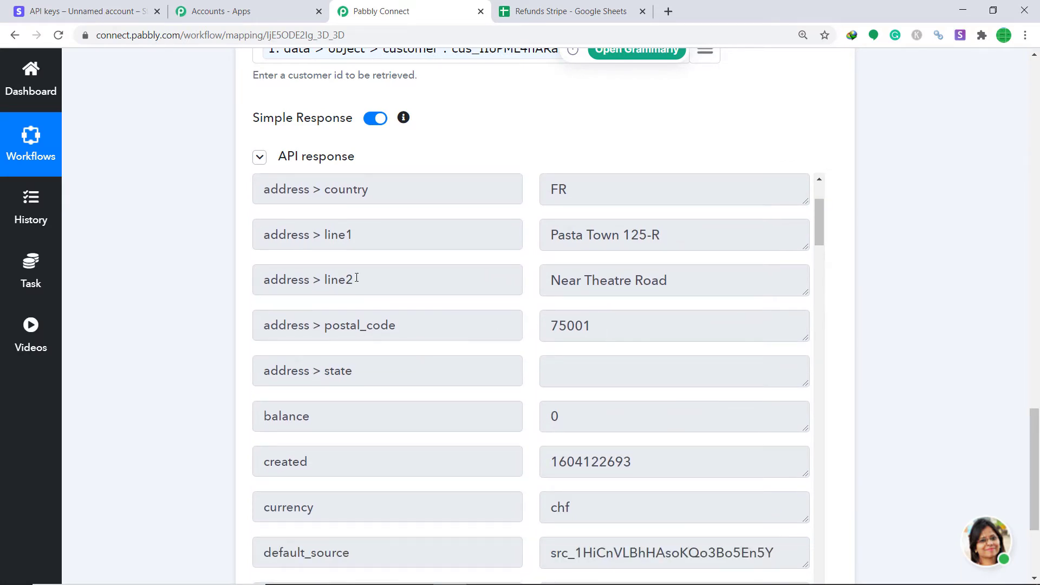
scroll(698, 295, up, 1)
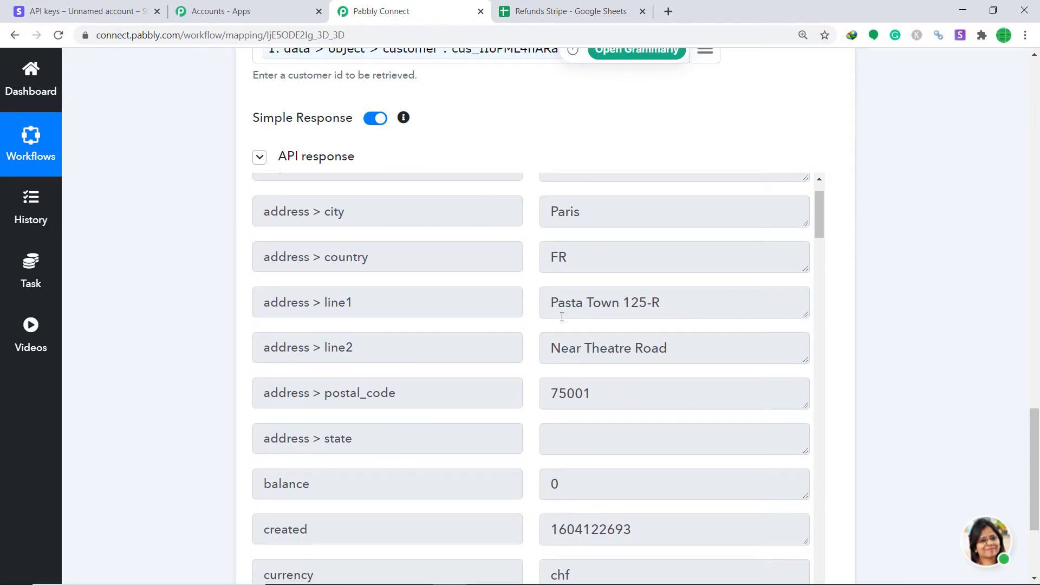
scroll(678, 312, down, 5)
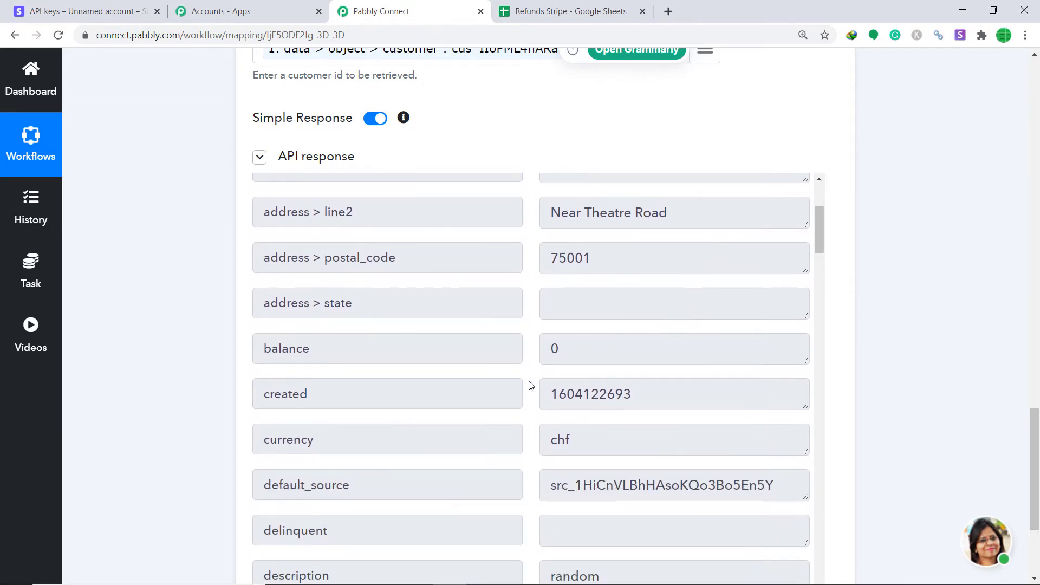
scroll(651, 266, down, 3)
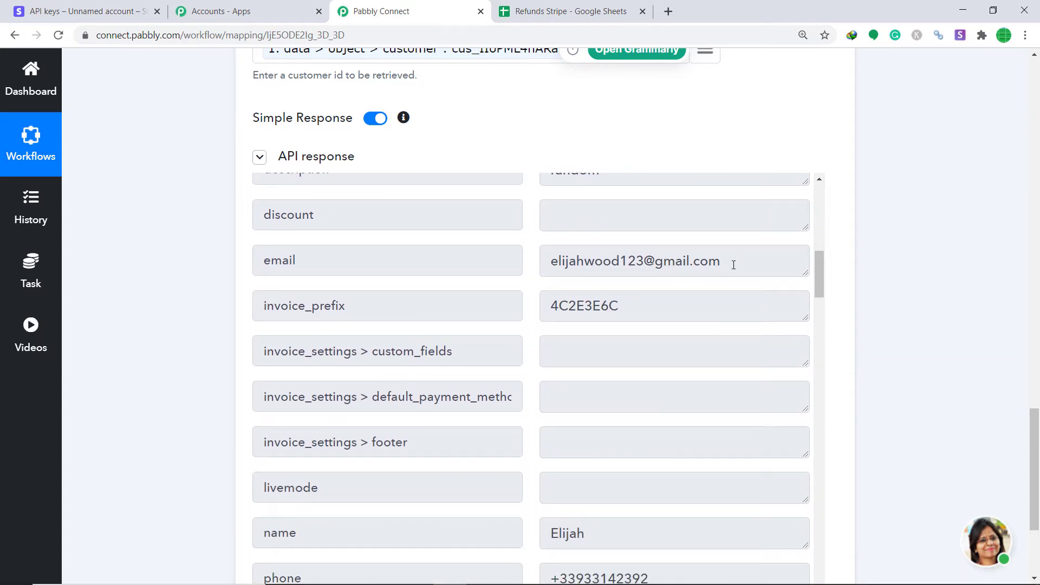
scroll(559, 317, down, 3)
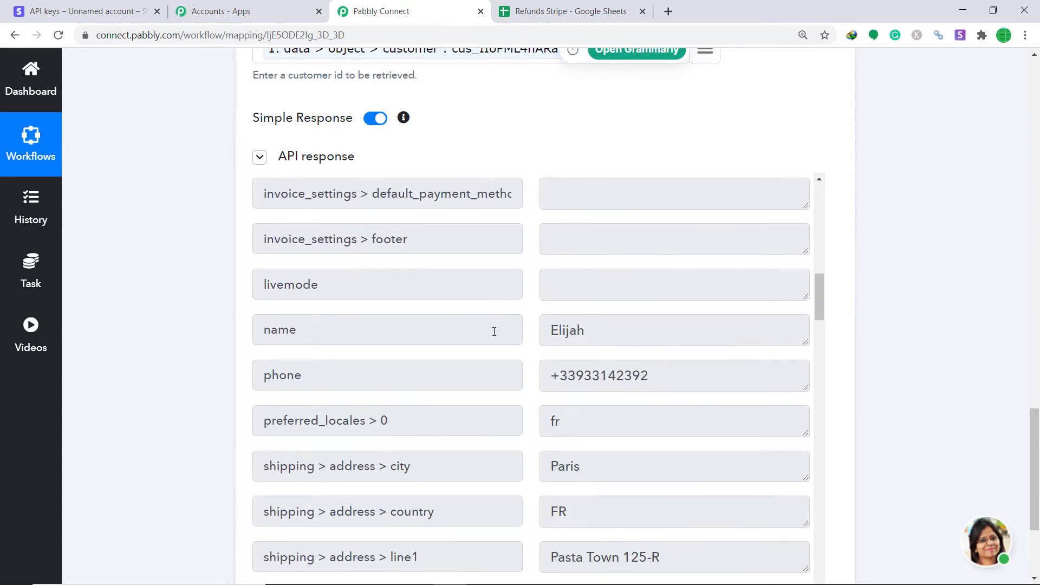
scroll(399, 379, down, 2)
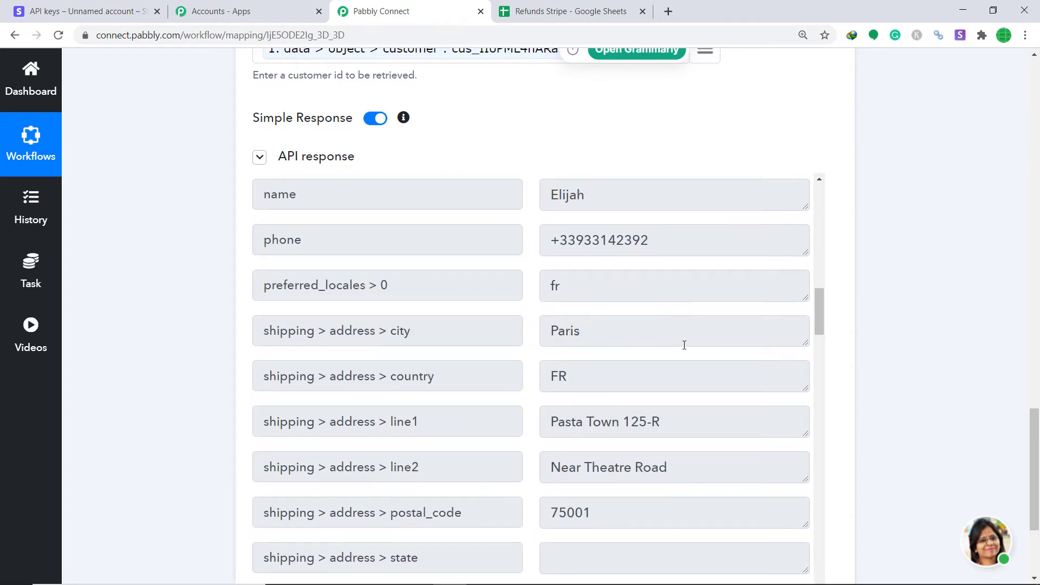
scroll(867, 271, down, 2)
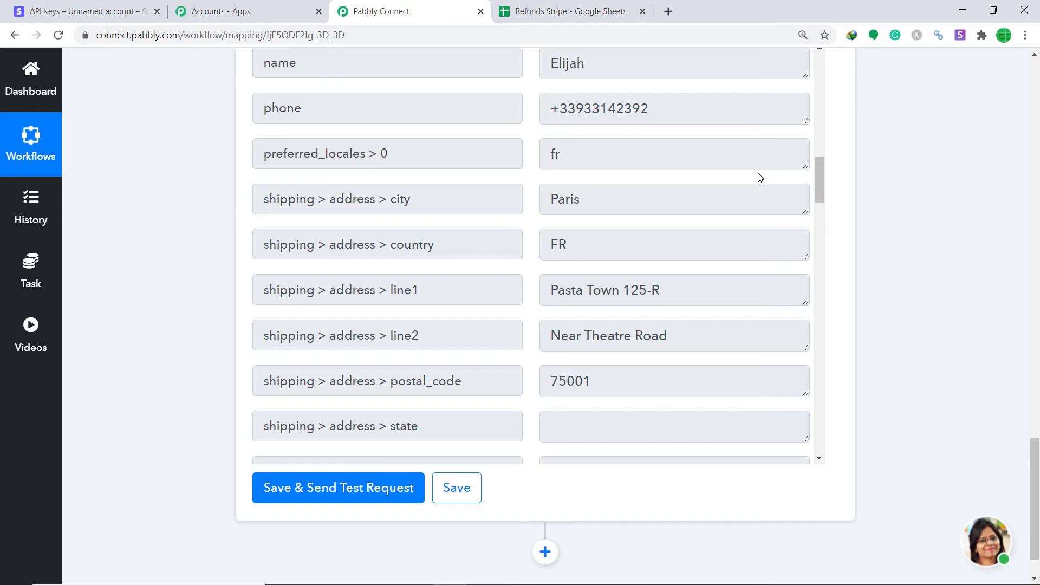
Step: Compare the amount_refunded value in the webhook response with the newest refunded payment in the Stripe dashboard, ending back in Pabbly Connect
click(1038, 213)
click(1038, 216)
drag(1039, 240, 1039, 217)
scroll(734, 246, down, 1)
scroll(637, 281, up, 3)
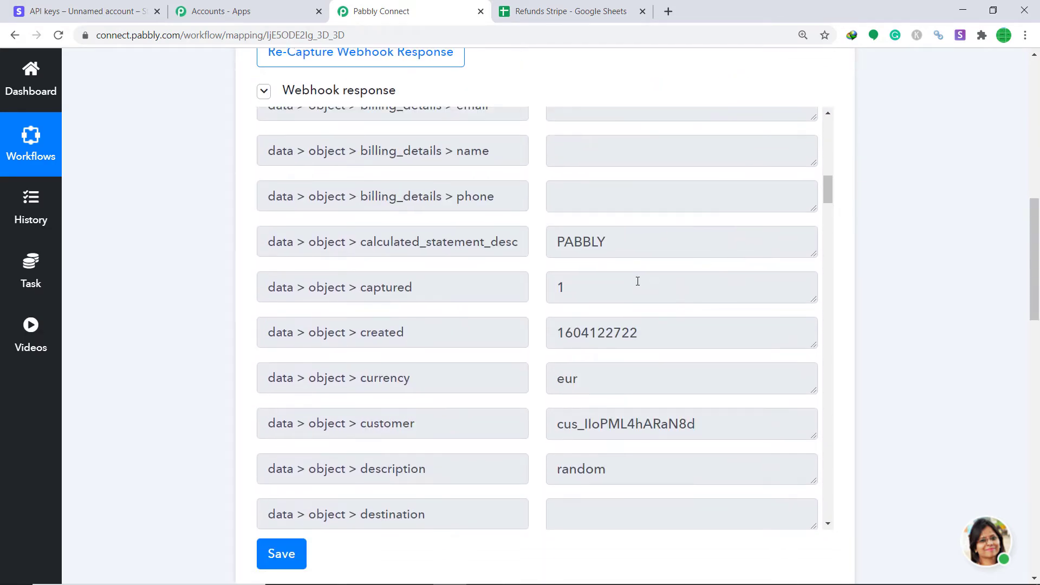
scroll(638, 281, up, 12)
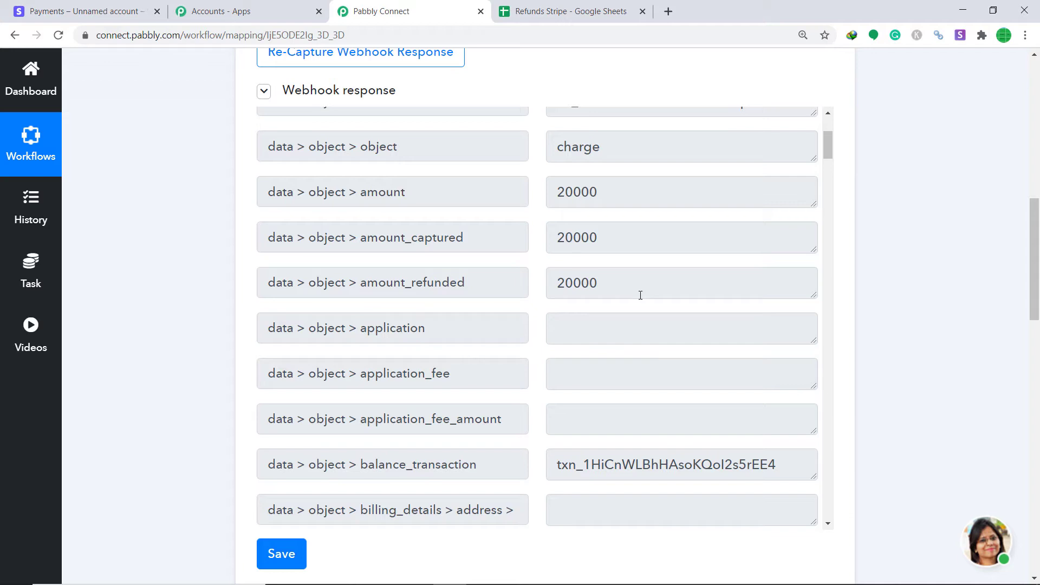
click(81, 11)
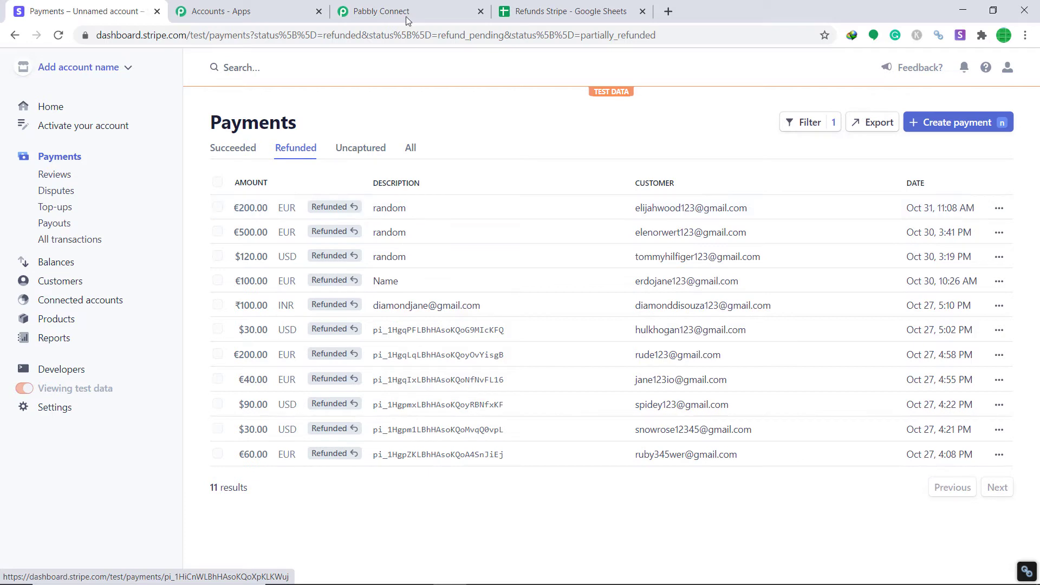
click(381, 10)
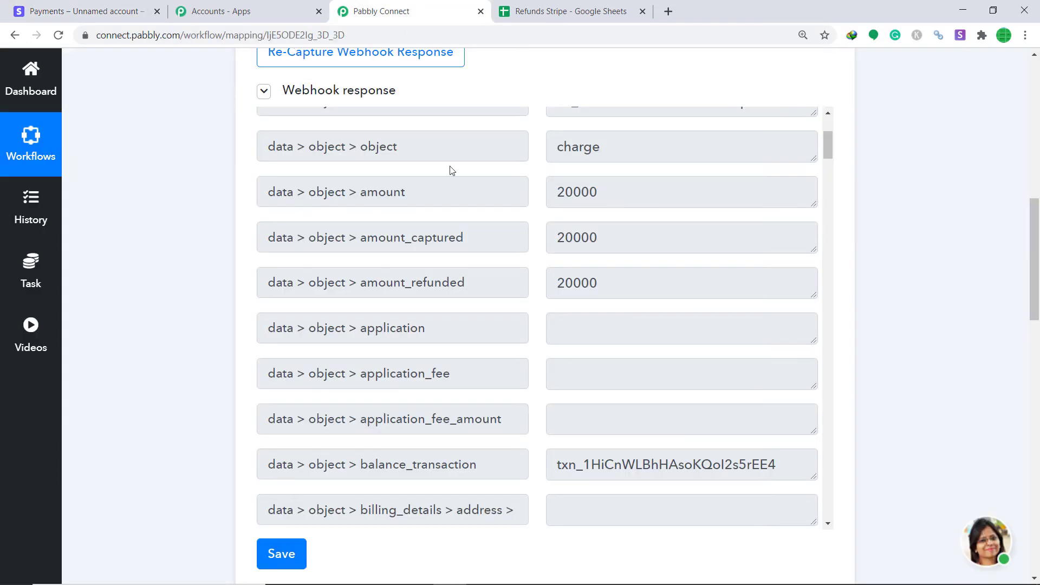
click(584, 284)
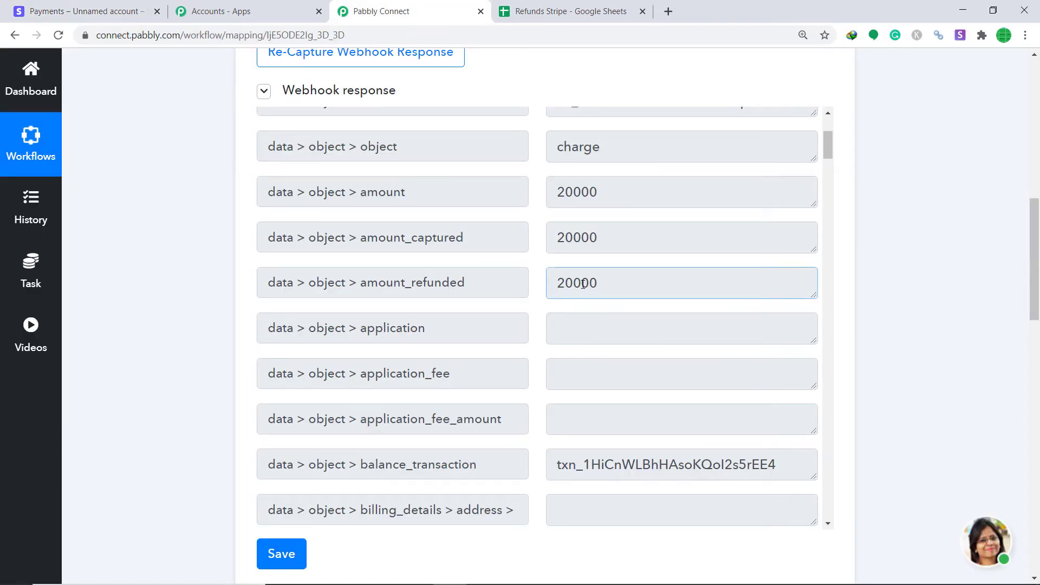
click(84, 11)
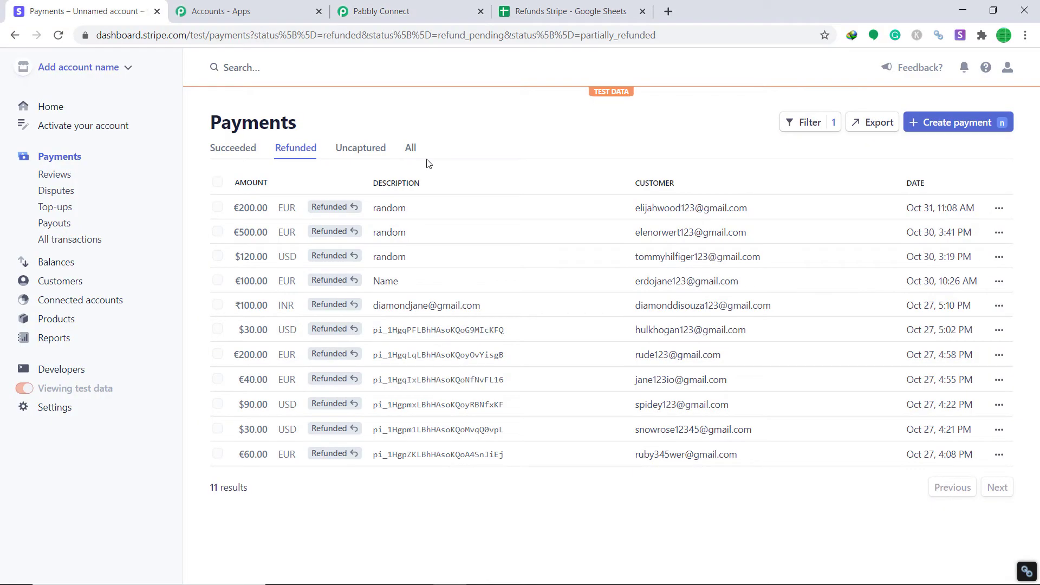
click(404, 11)
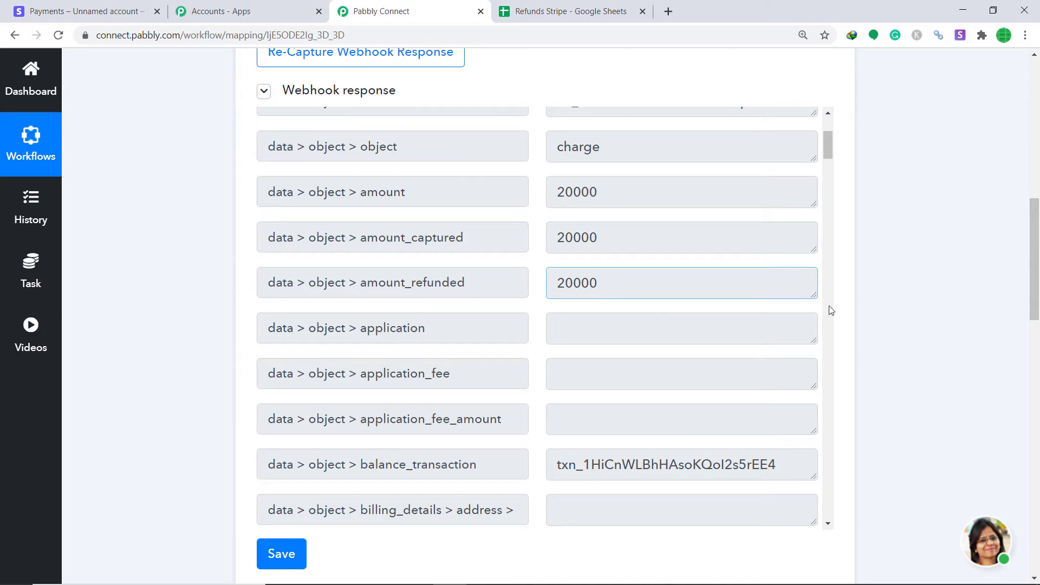
Step: Add another action step to the workflow after the Stripe Retrieve a Customer action
drag(1036, 303, 1038, 557)
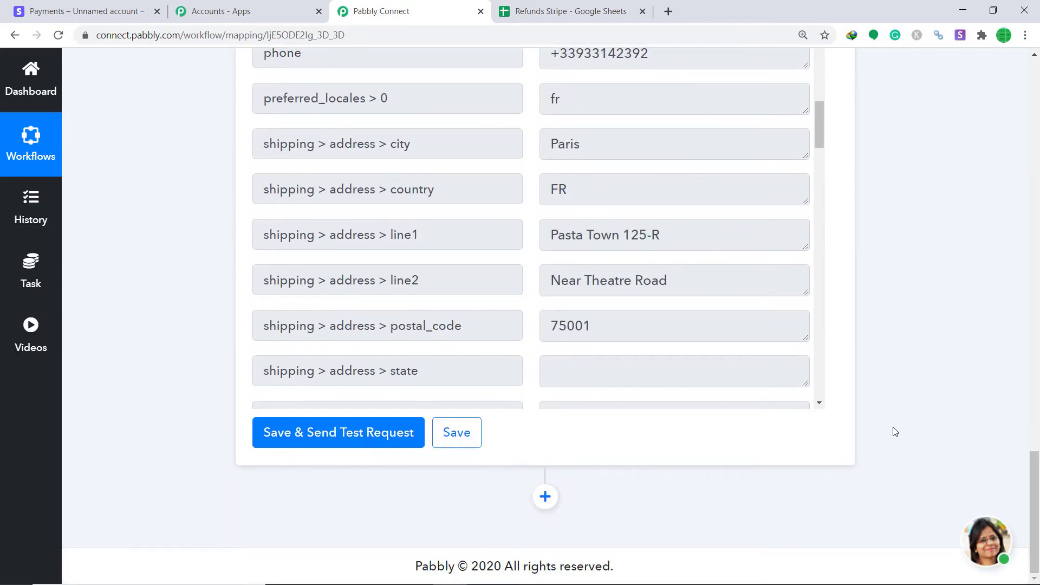
click(551, 500)
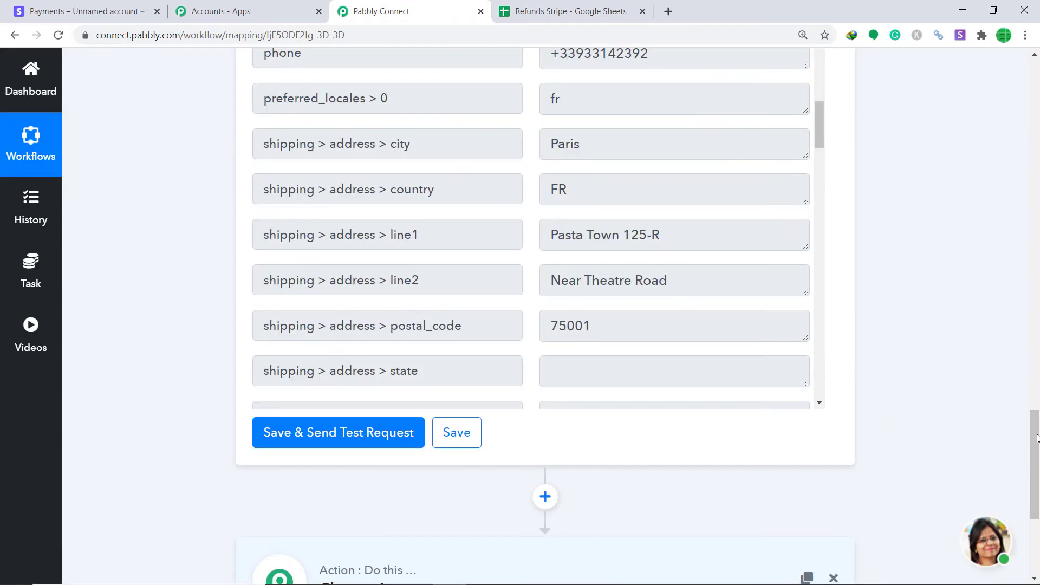
drag(1037, 438, 1037, 492)
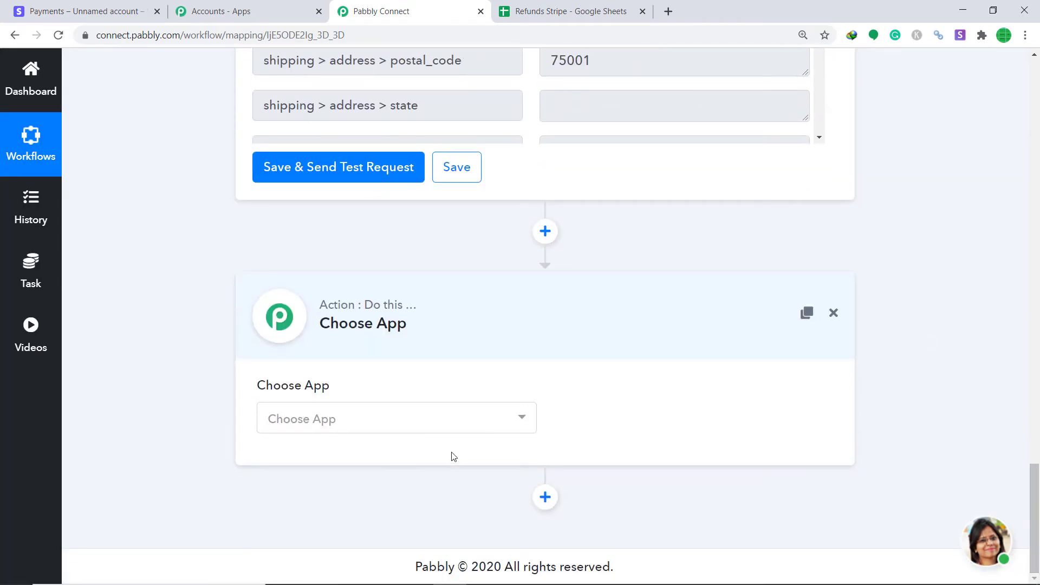
Step: Choose API as the app for the new action step
click(443, 435)
text(a)
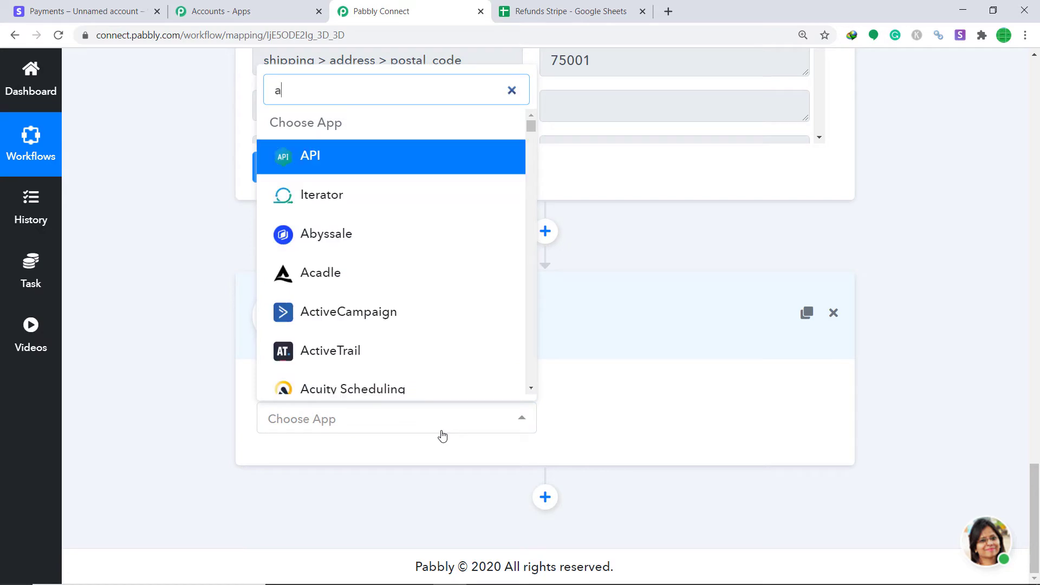
text(pi)
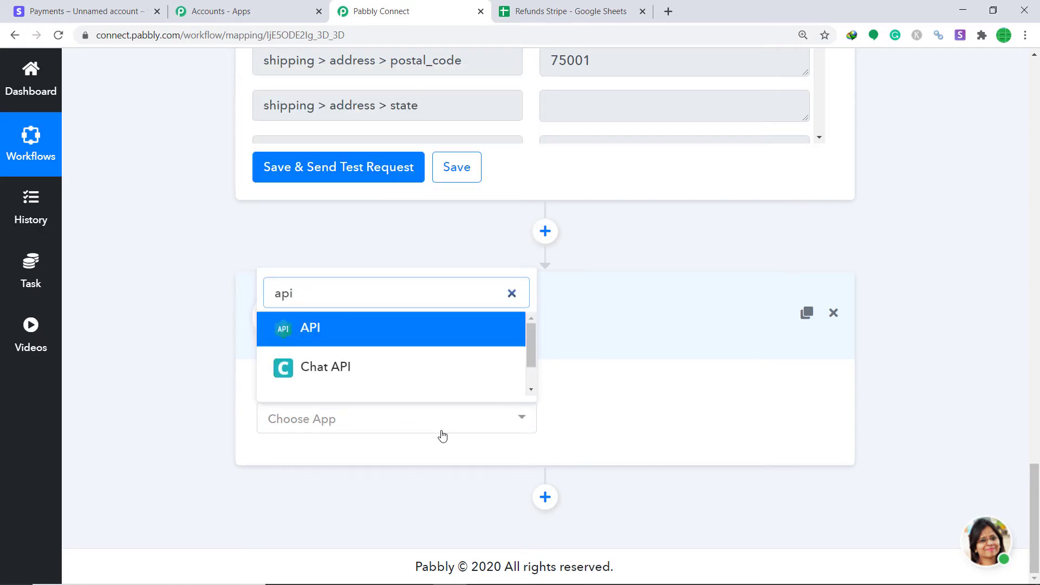
click(374, 333)
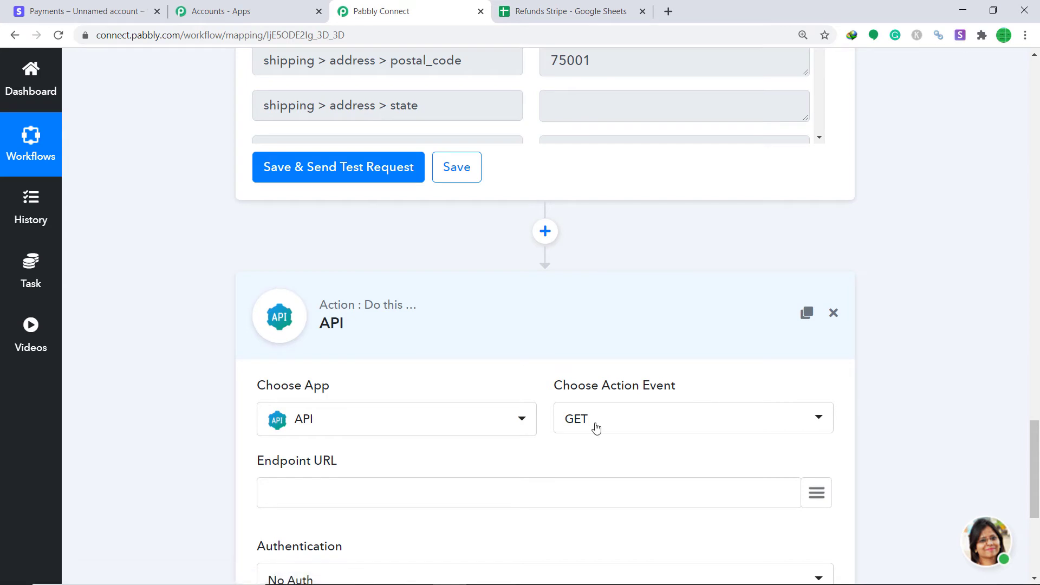
scroll(542, 427, down, 1)
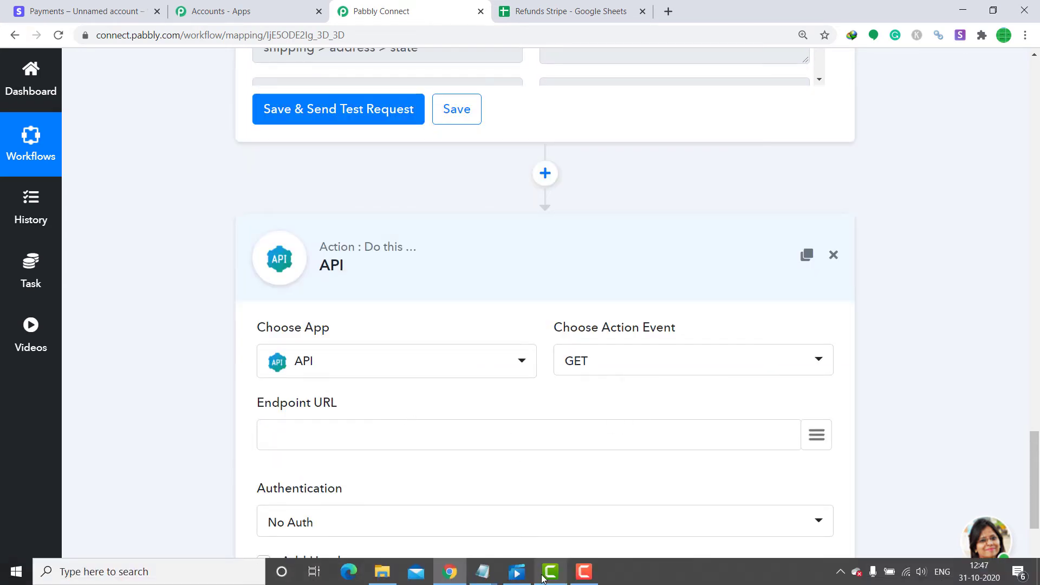
click(483, 571)
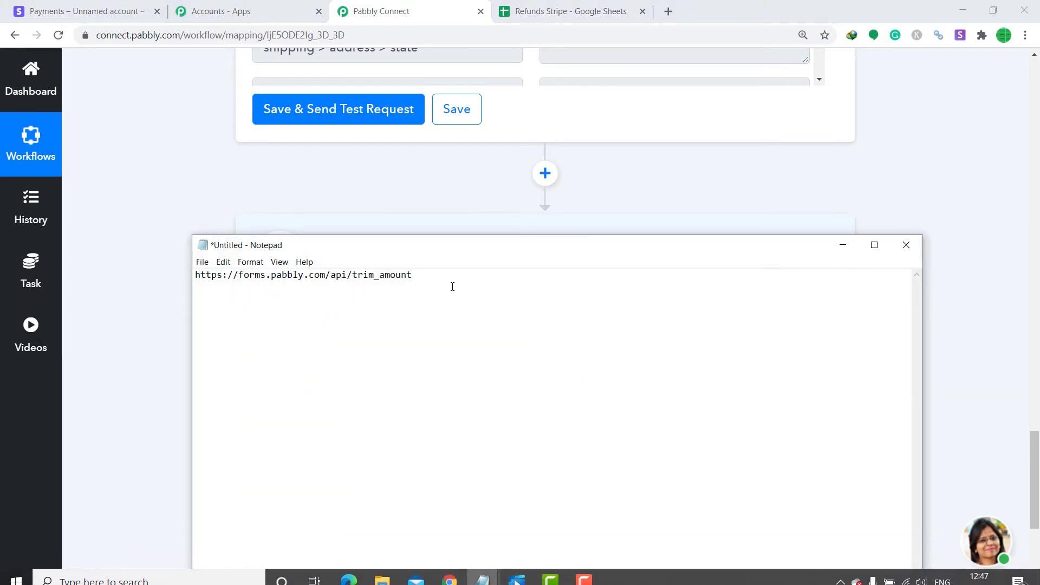
drag(413, 276, 195, 277)
right_click(222, 283)
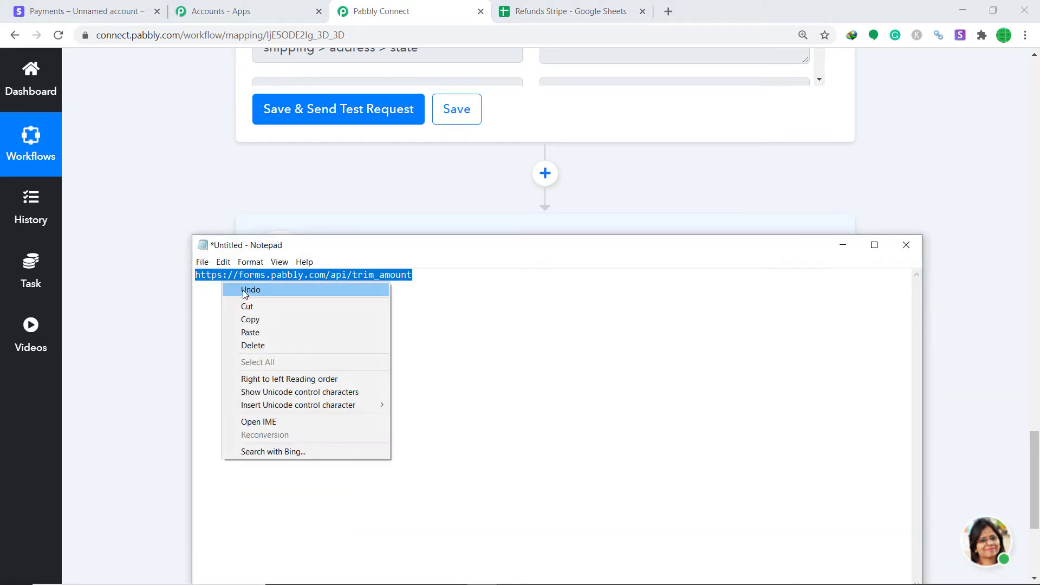
click(264, 315)
click(843, 245)
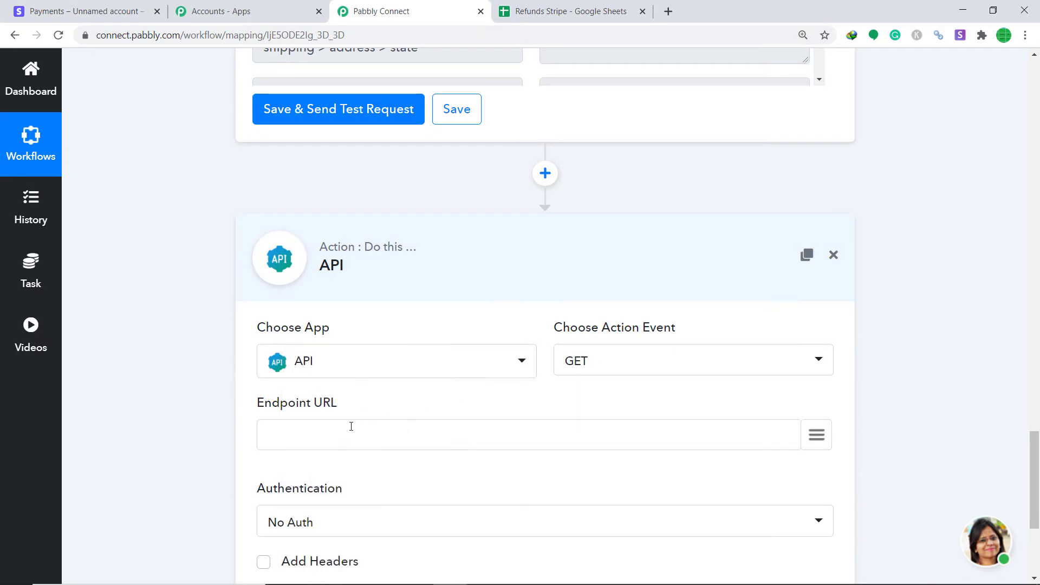
right_click(348, 425)
click(379, 274)
scroll(397, 502, up, 1)
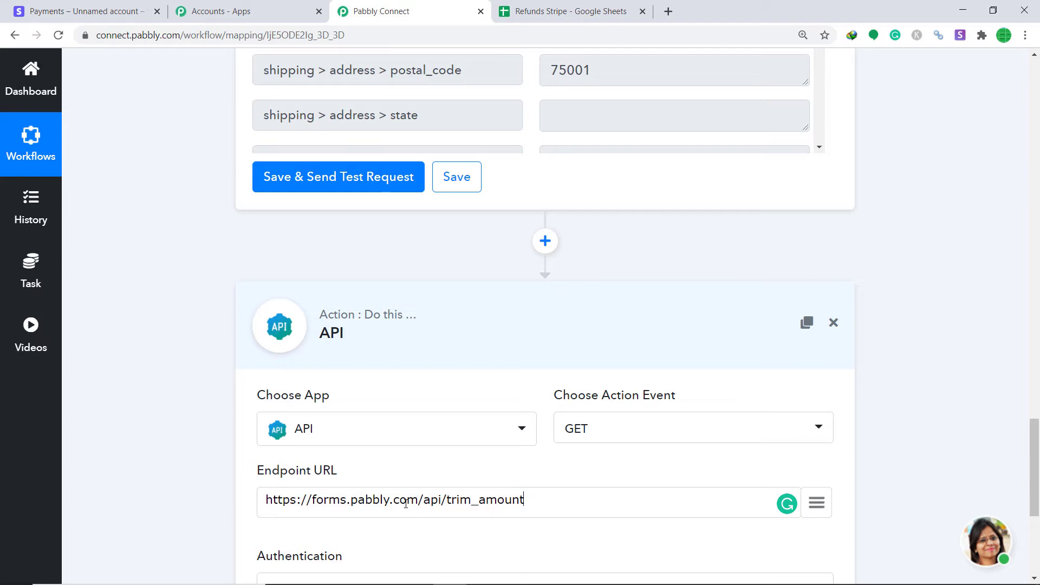
Step: Enable Set Parameters and add a parameter named amount, mapped to the trigger's data > object > amount_refunded value
scroll(433, 498, down, 5)
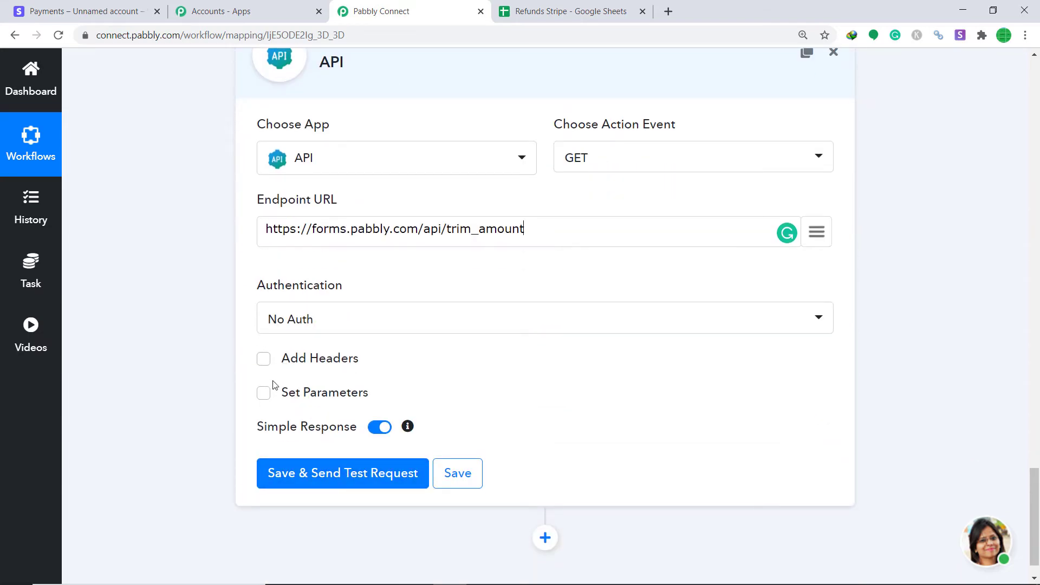
click(265, 392)
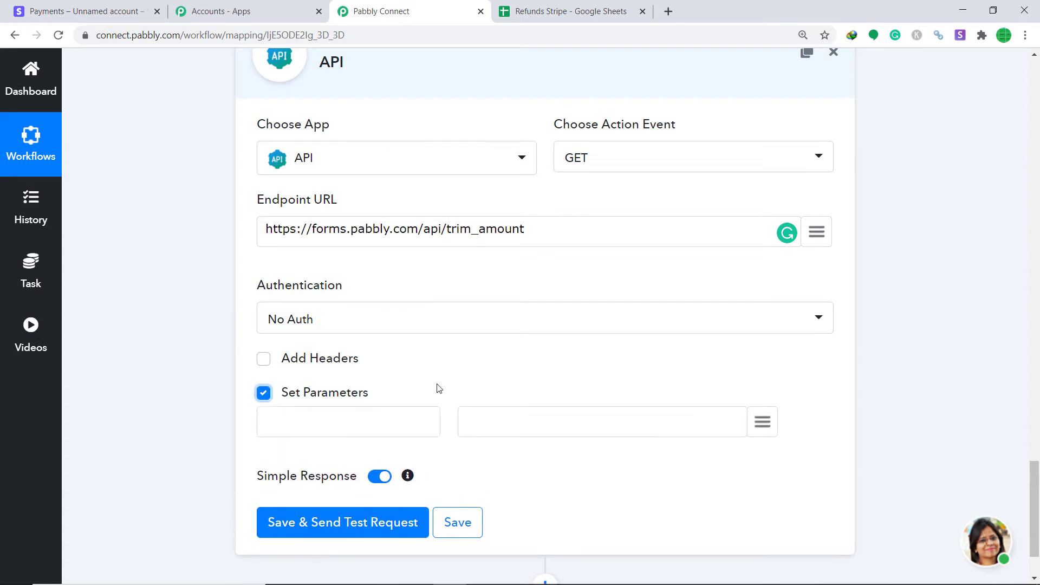
click(353, 415)
text(A)
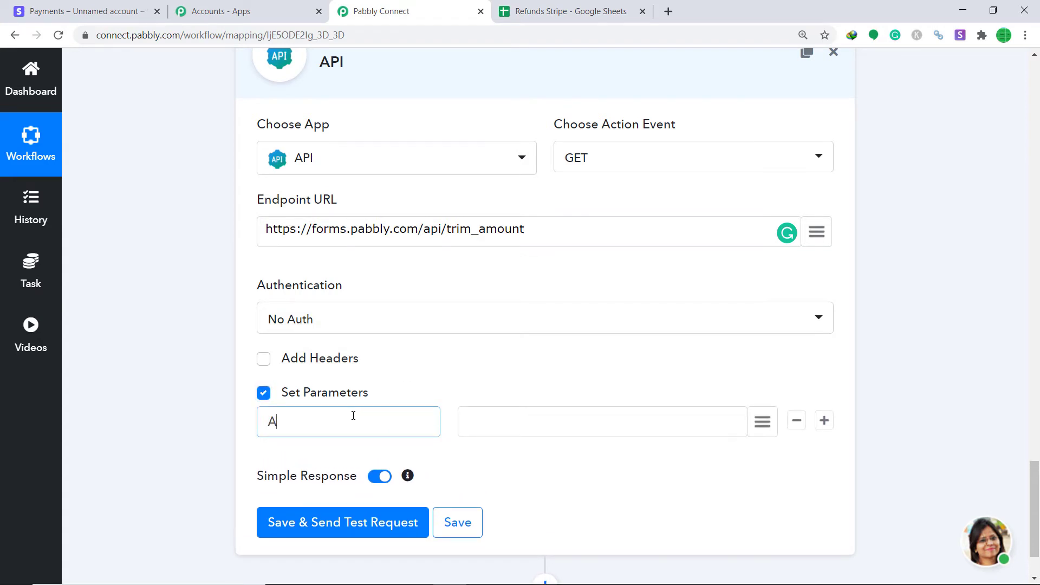
text(m)
key(BackSpace)
key(BackSpace)
text(amount)
click(760, 424)
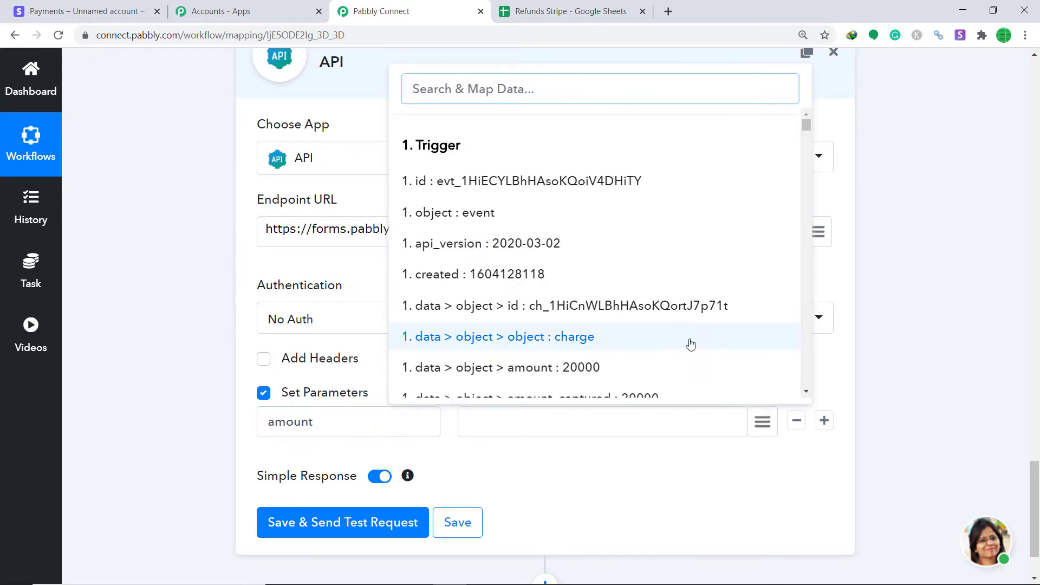
scroll(672, 351, down, 5)
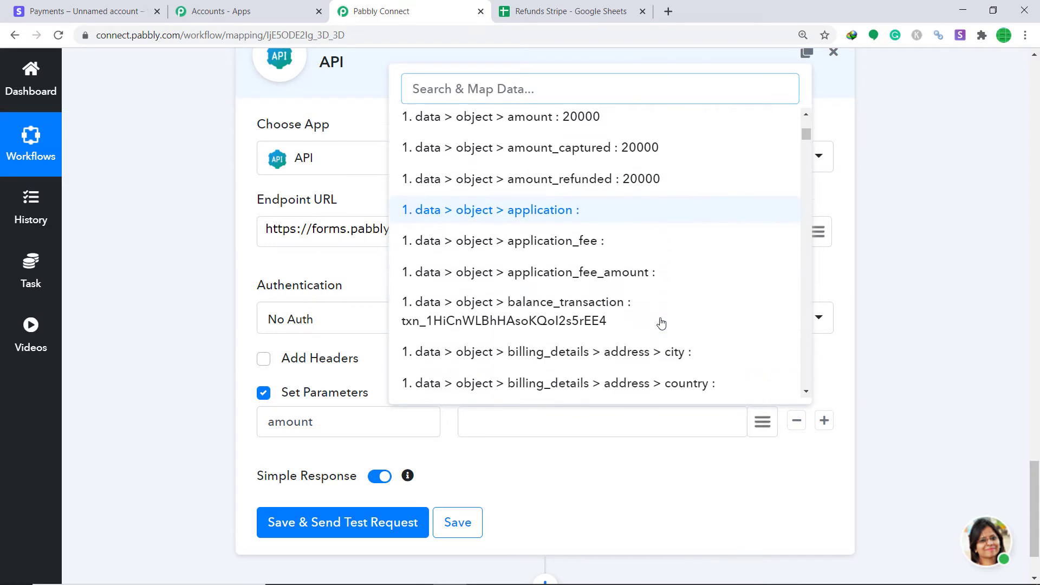
click(639, 163)
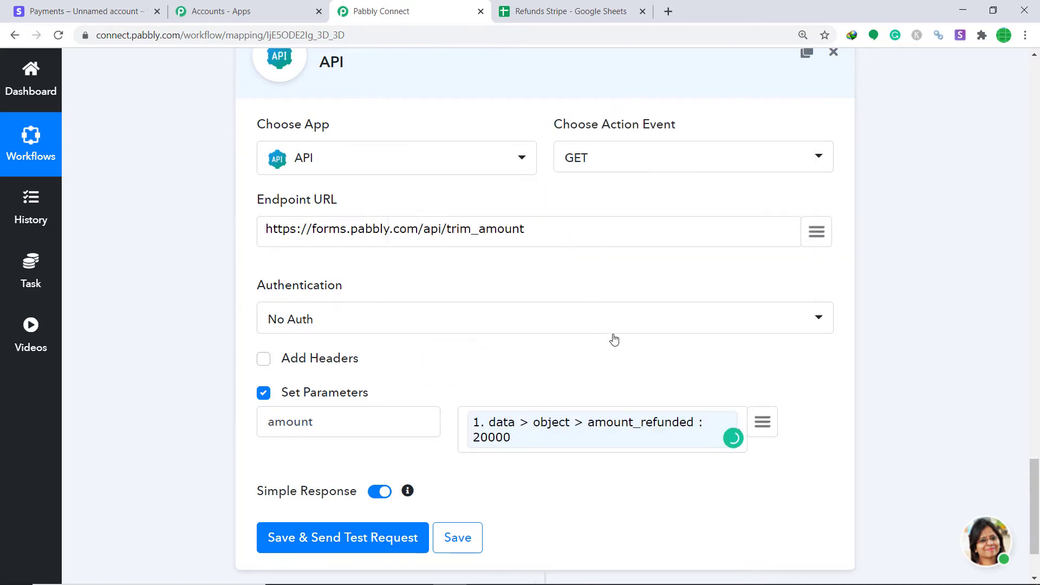
Step: Save and send the API action's test request, and compare the returned amount with the Stripe payments, ending back in Pabbly Connect
click(354, 537)
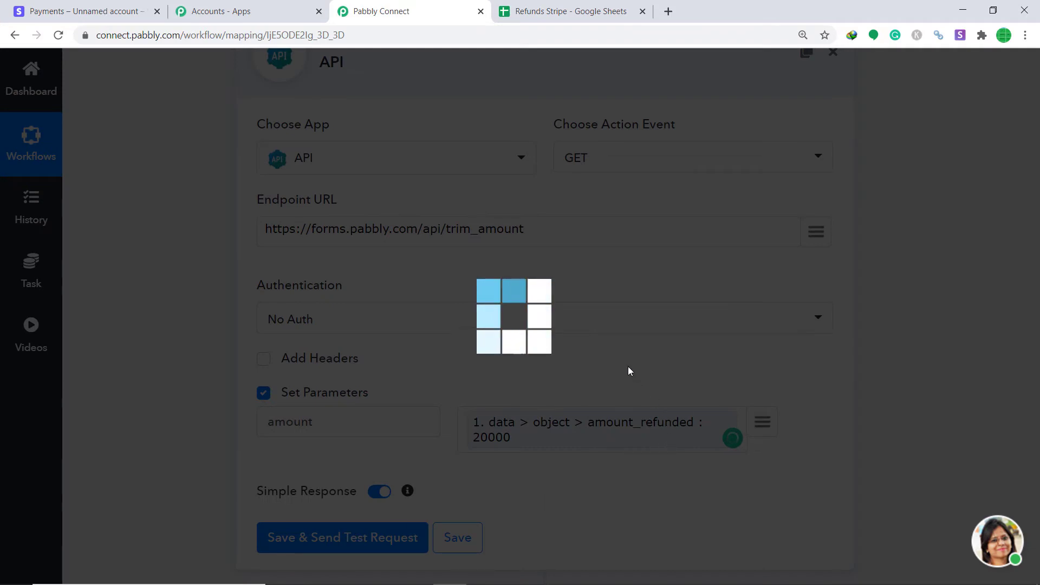
scroll(633, 384, down, 4)
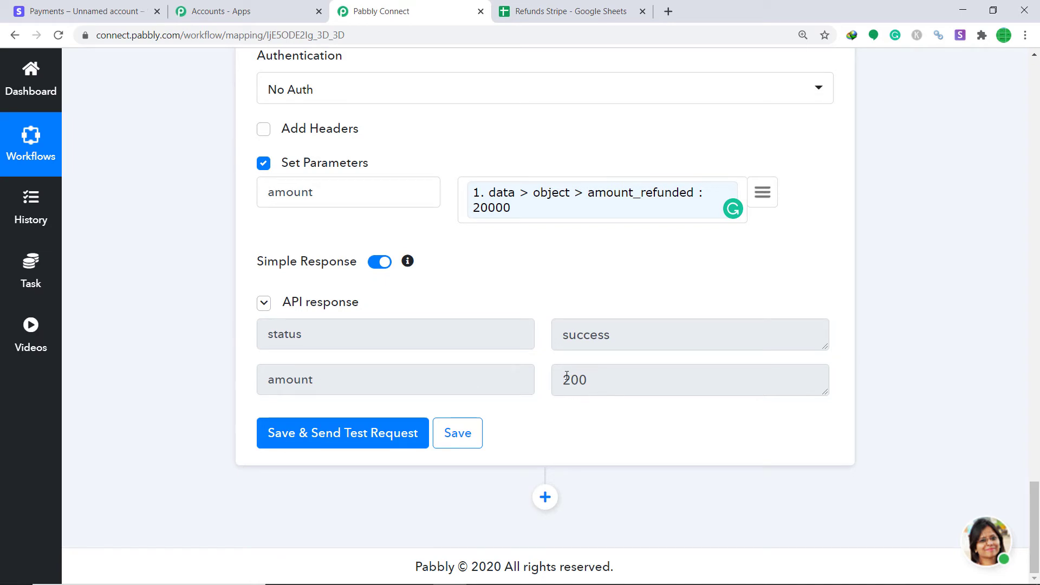
click(81, 10)
click(371, 12)
Step: Add an action step after the API action, with Google Sheets as the app and Add New Row as the method
click(545, 497)
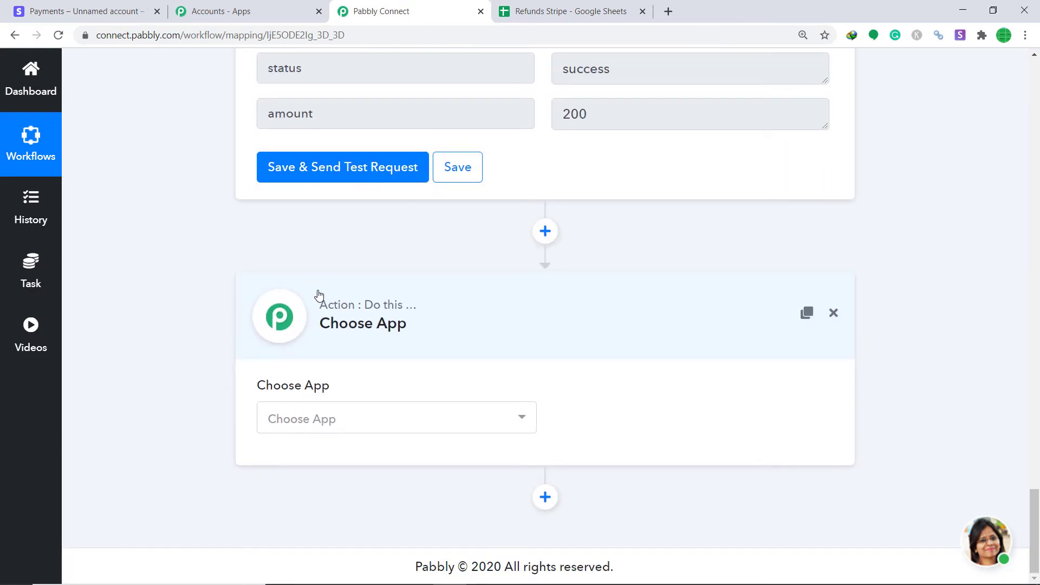
click(379, 422)
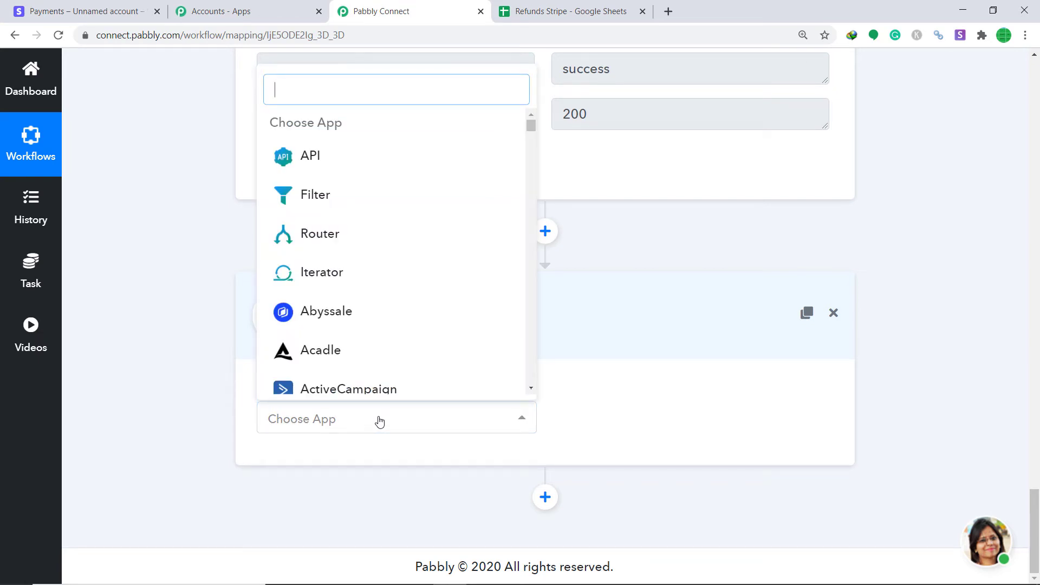
text(Goog)
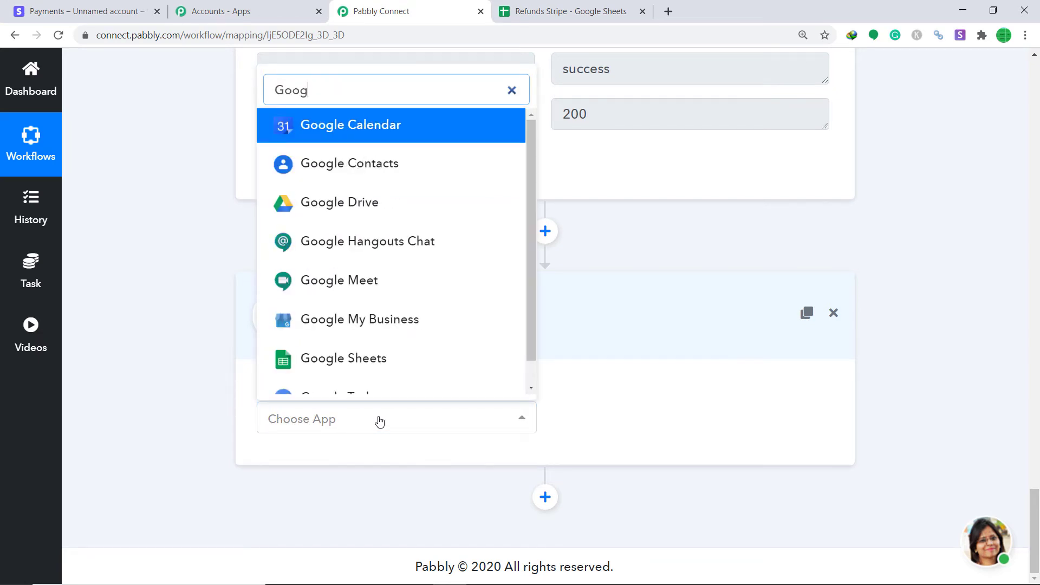
click(376, 366)
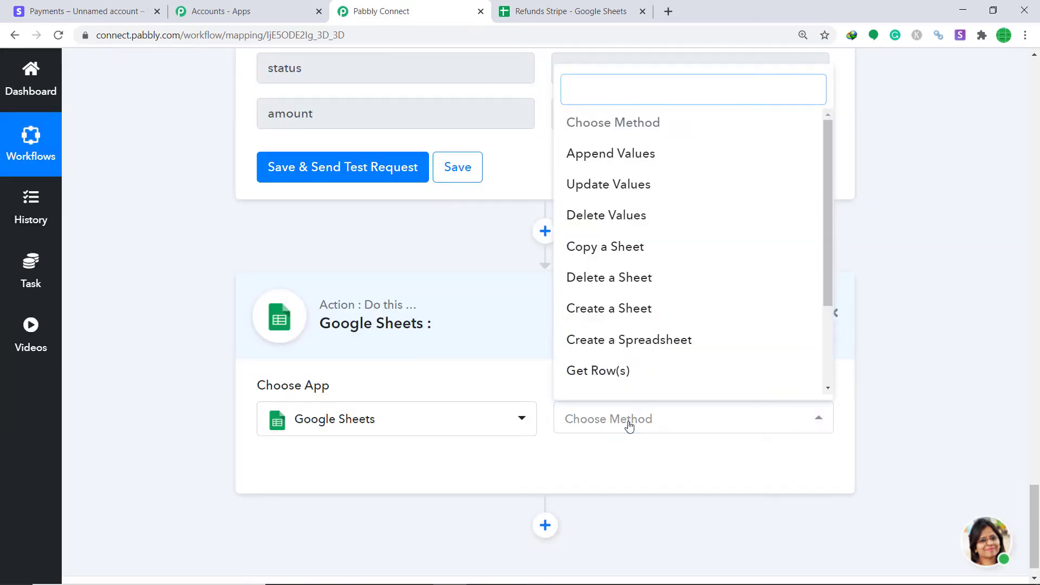
scroll(652, 270, down, 2)
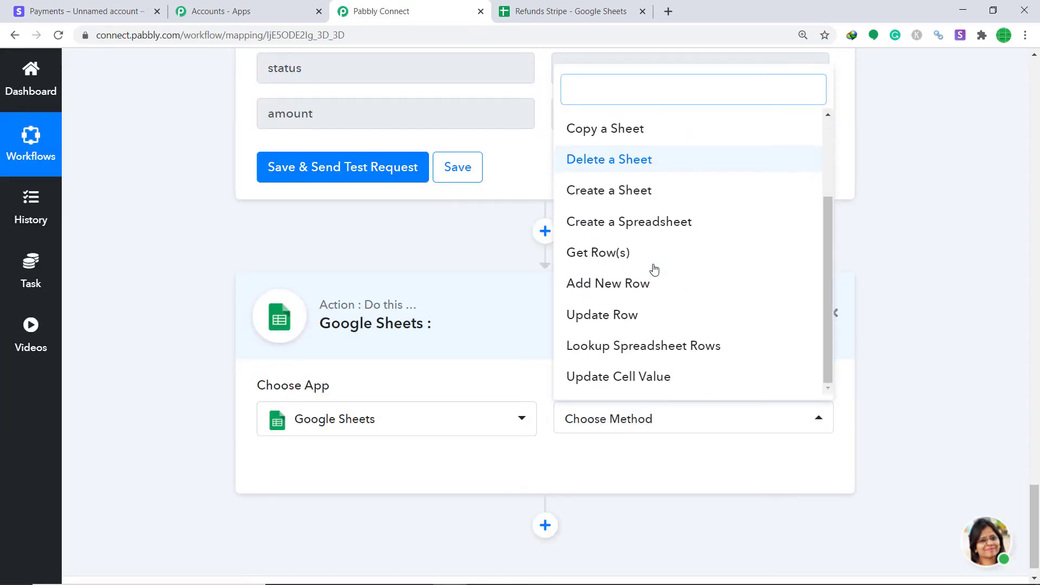
click(627, 286)
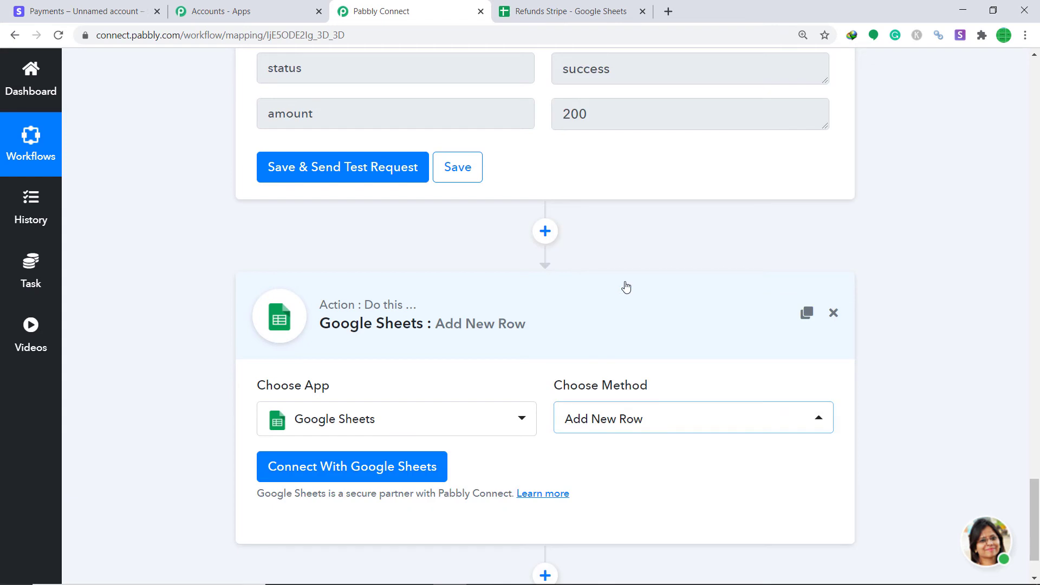
click(624, 430)
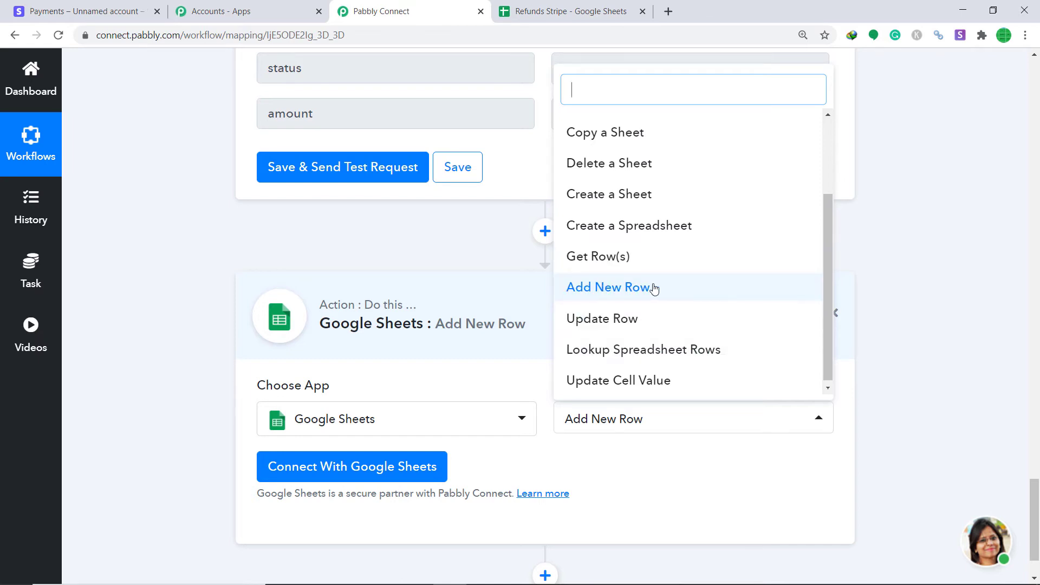
click(622, 458)
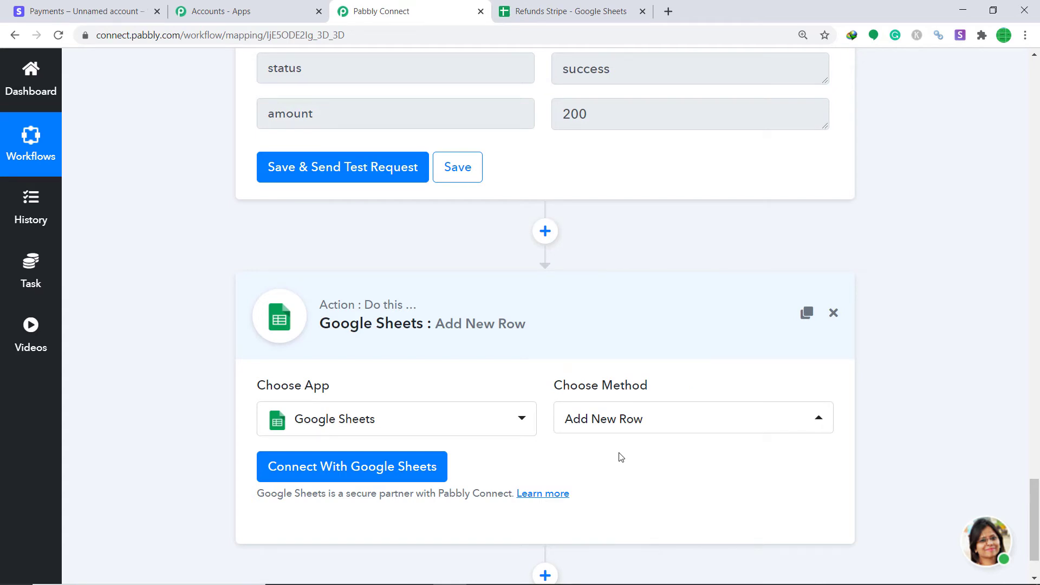
Step: Review the column headers of the Refunds Stripe spreadsheet from Name to Card Type, then return to Pabbly Connect
click(567, 6)
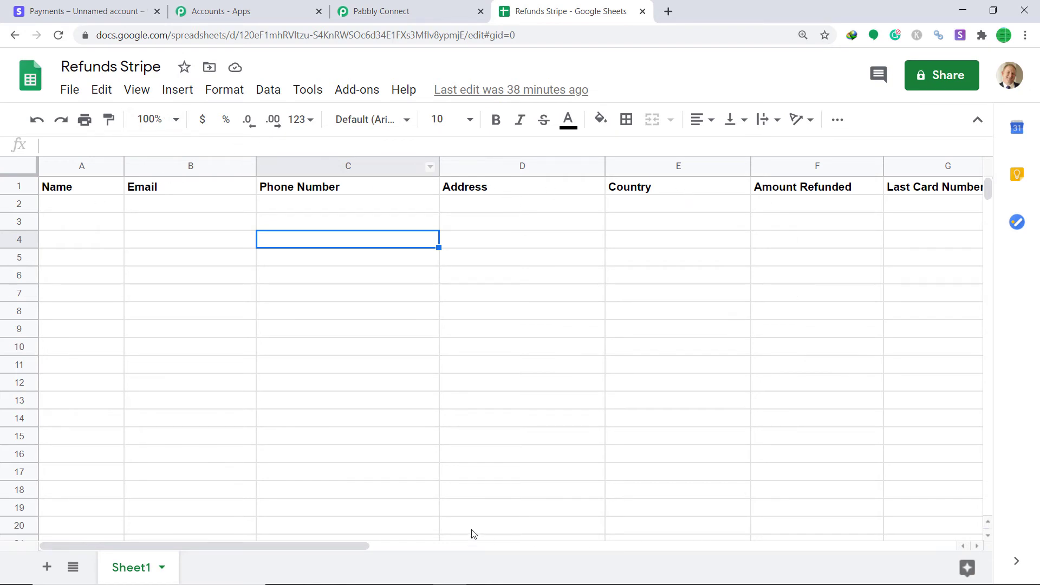
drag(344, 544, 547, 556)
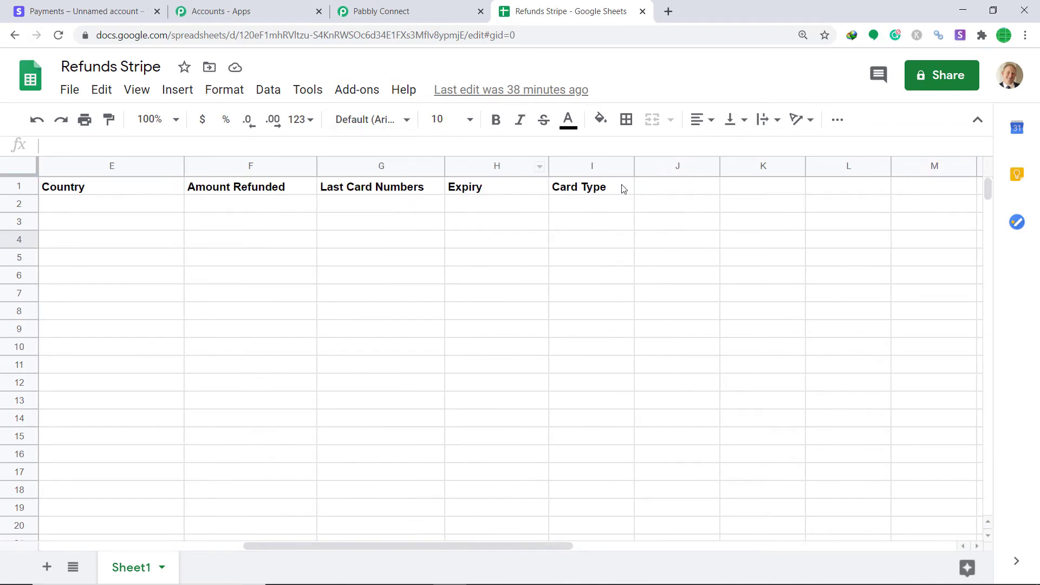
scroll(379, 469, left, 2)
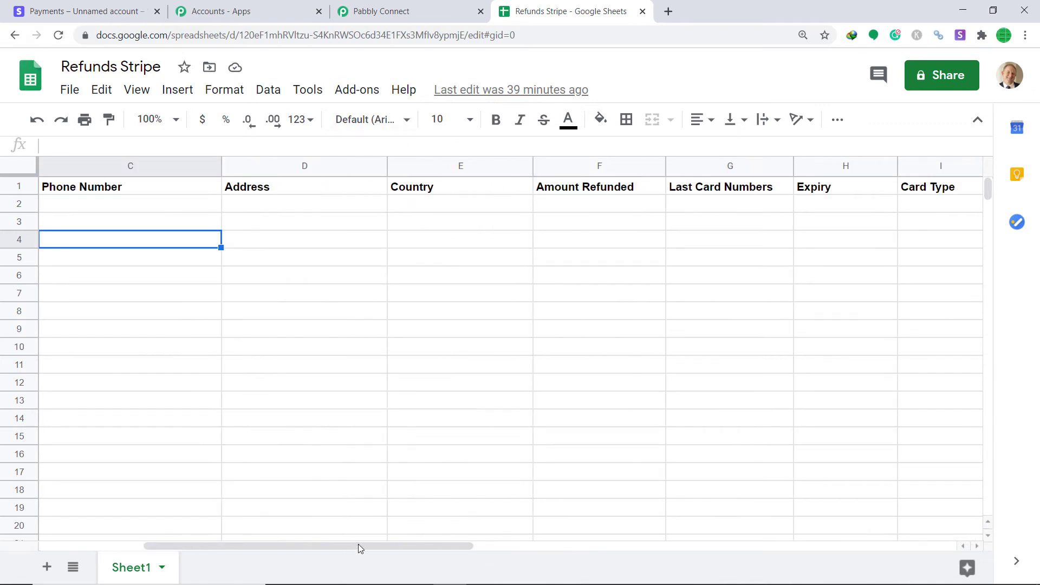
drag(358, 544, 233, 543)
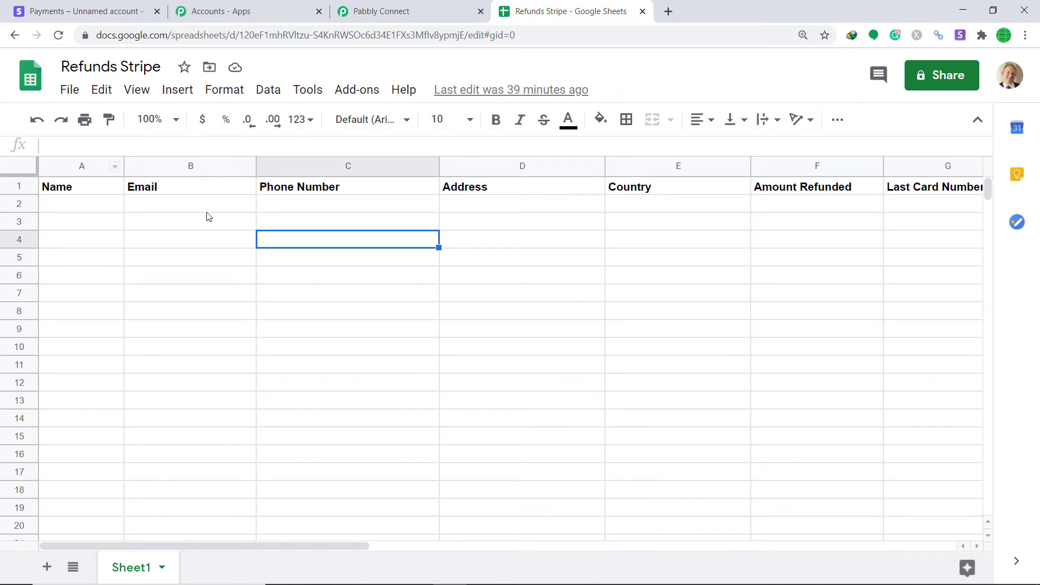
click(445, 5)
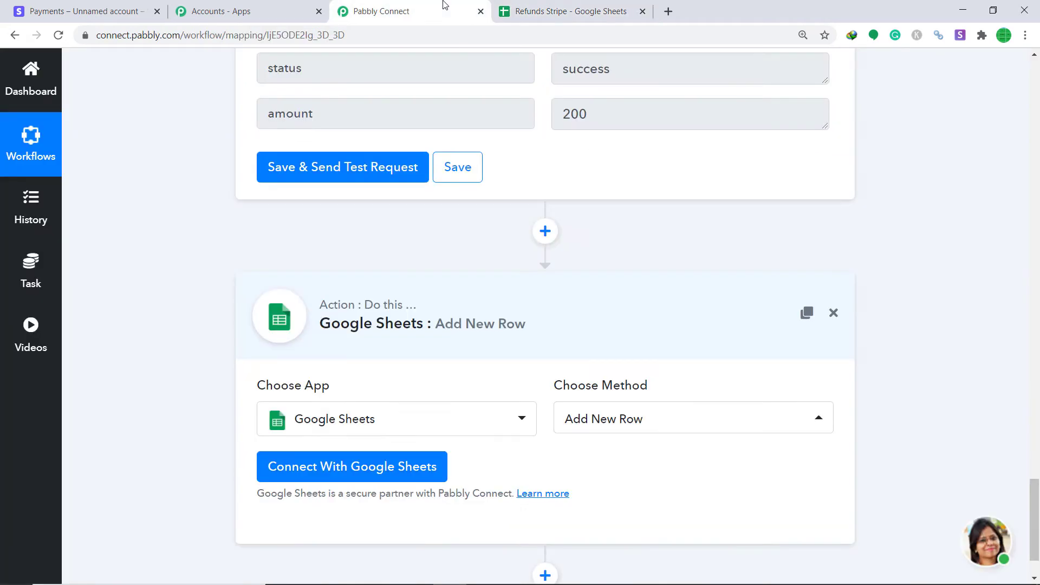
Step: Connect the Google Sheets action through new credentials, choosing the Google account that owns the spreadsheet, and allow Pabbly Connect Sheets access
click(330, 462)
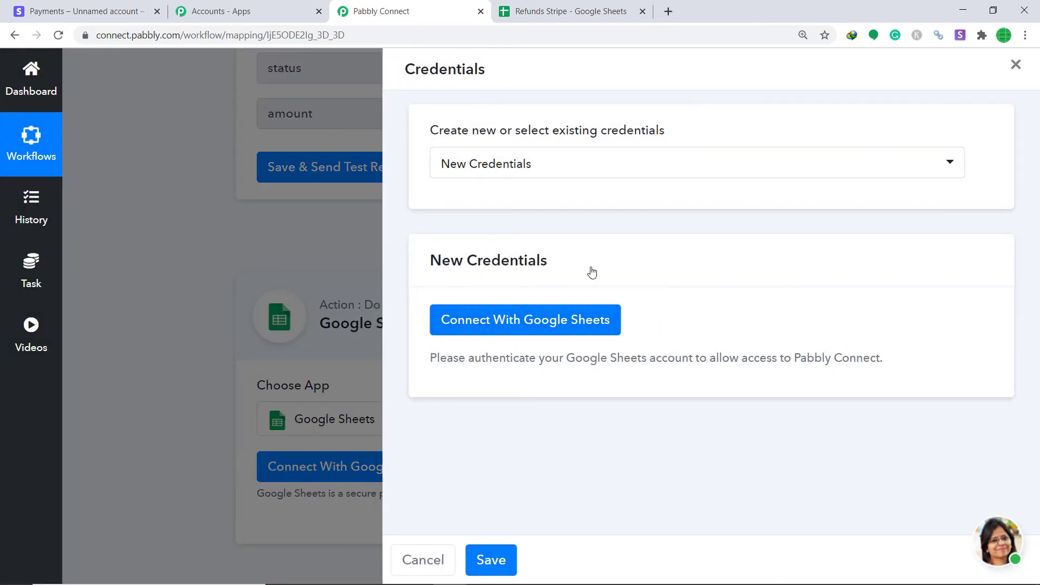
click(561, 333)
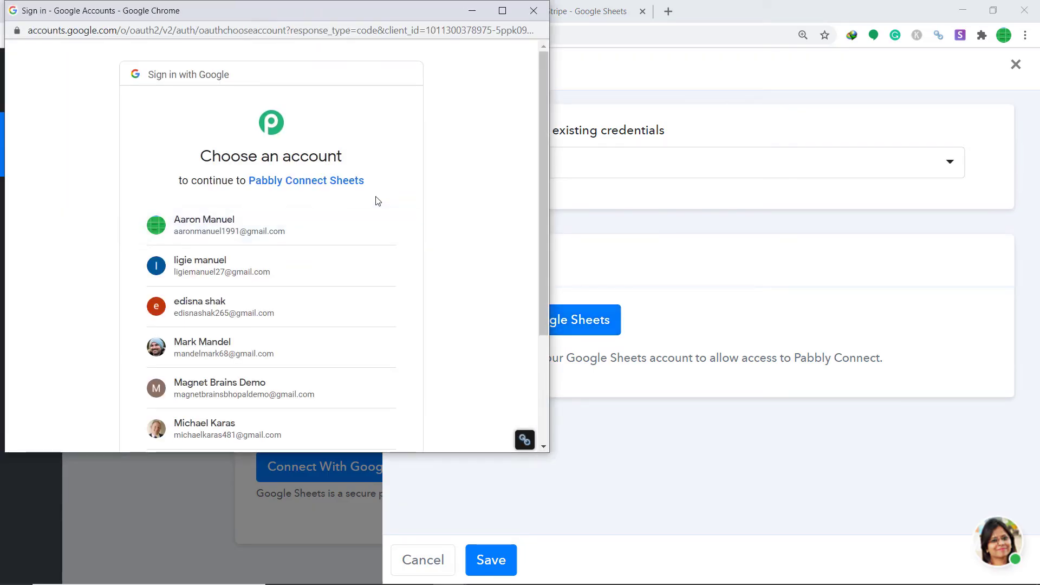
scroll(380, 215, down, 3)
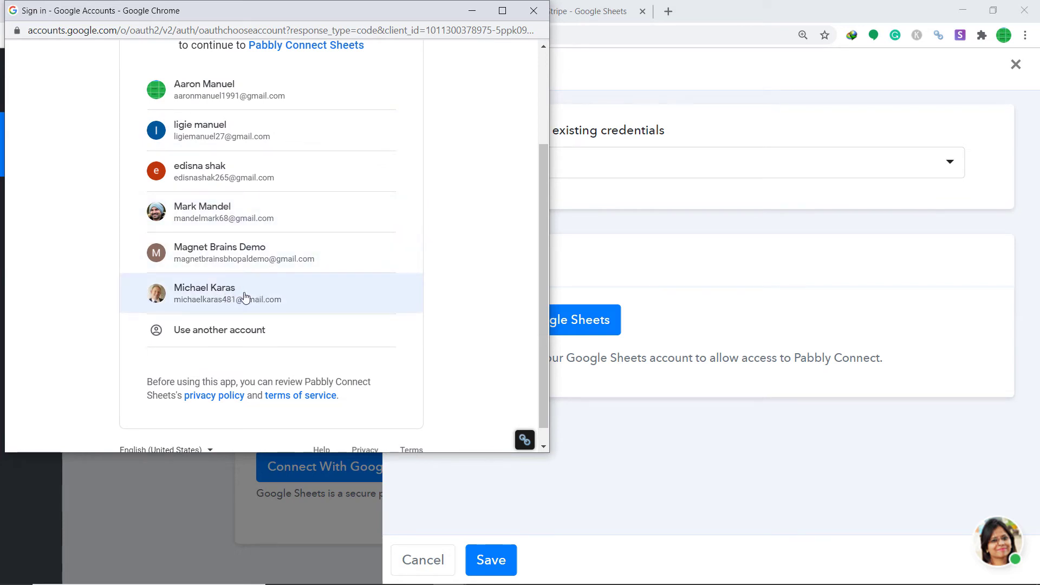
drag(370, 15, 885, 124)
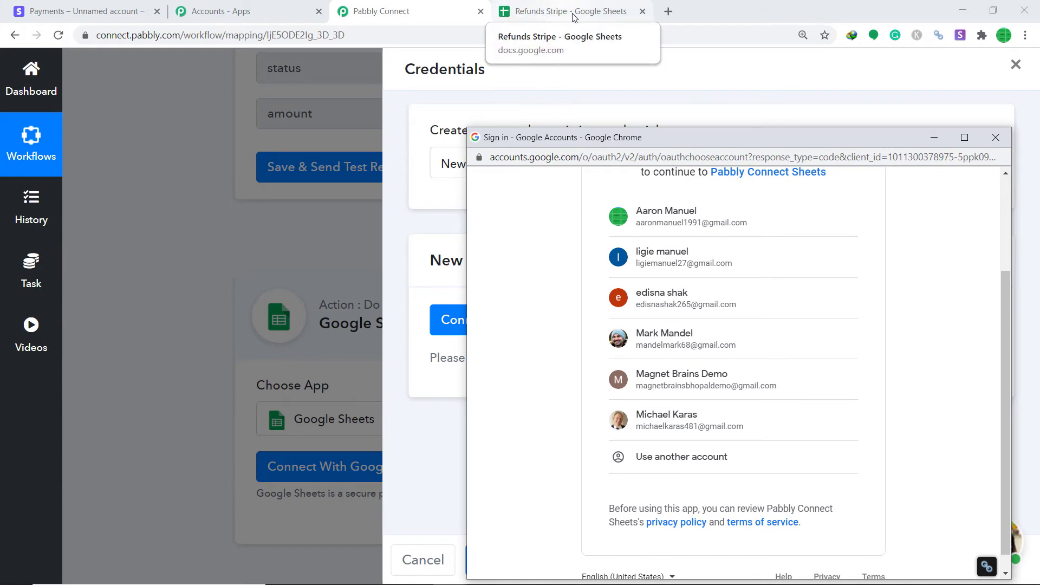
click(668, 421)
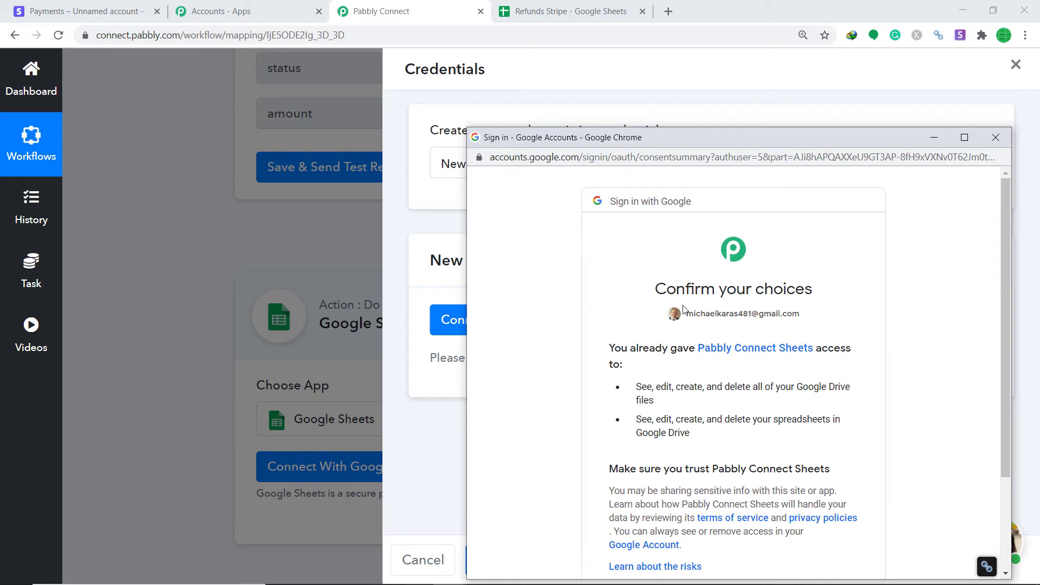
scroll(787, 309, down, 2)
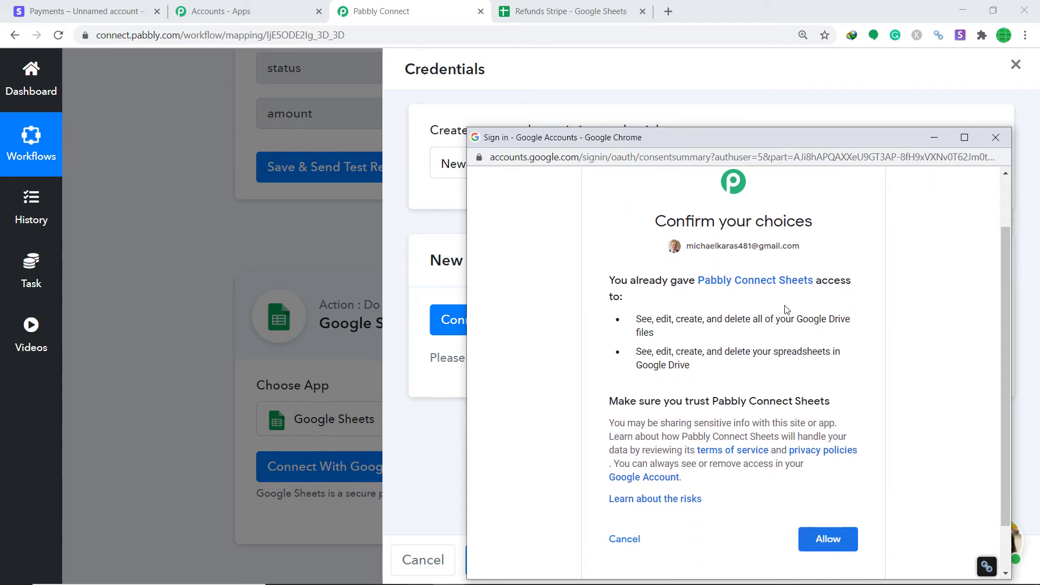
click(830, 539)
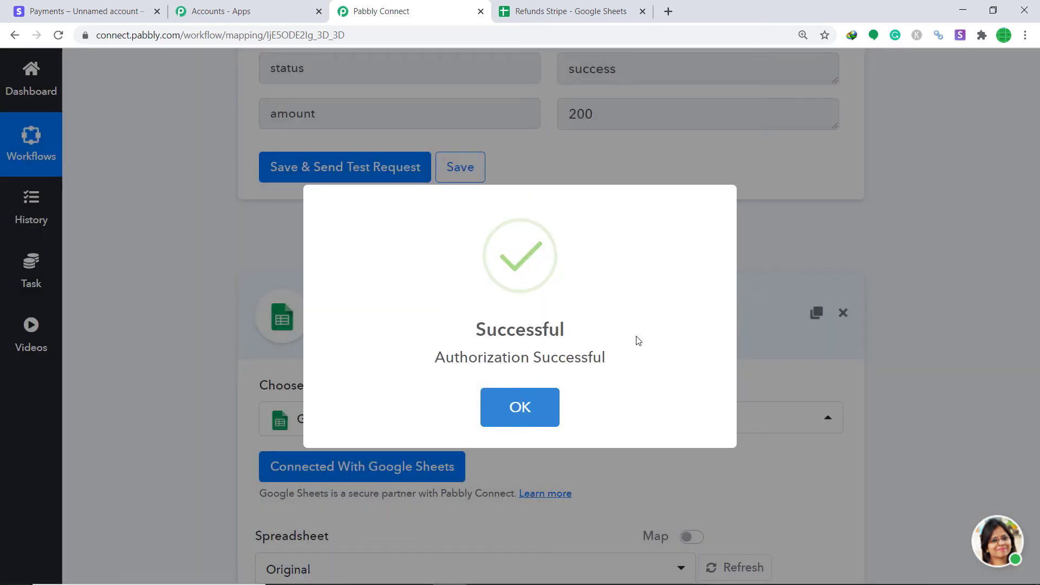
click(542, 410)
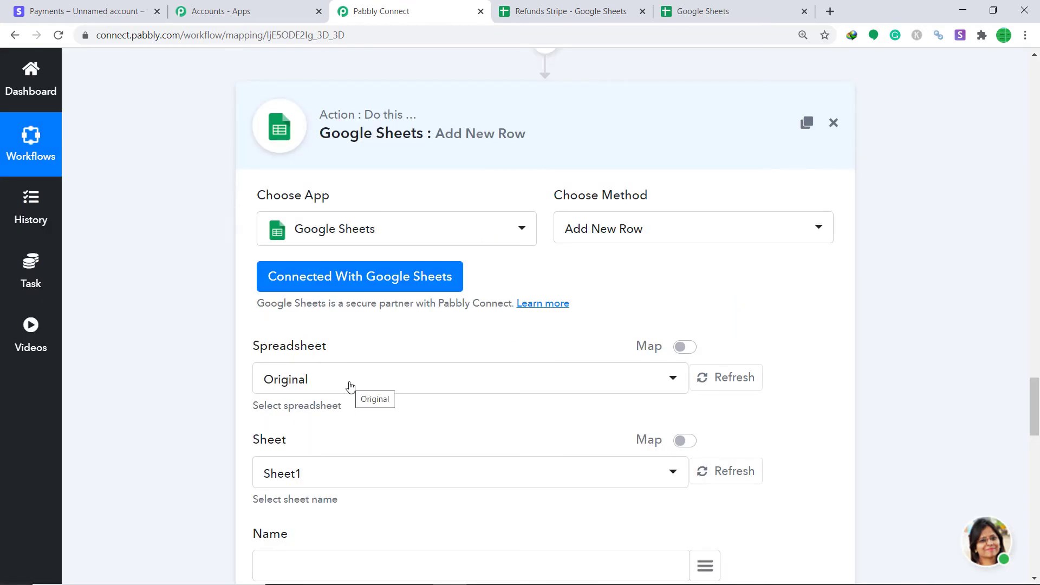
Step: Set the action's spreadsheet to Refunds Stripe, checking the file and sheet names in Google Sheets, and return to Pabbly Connect
click(757, 5)
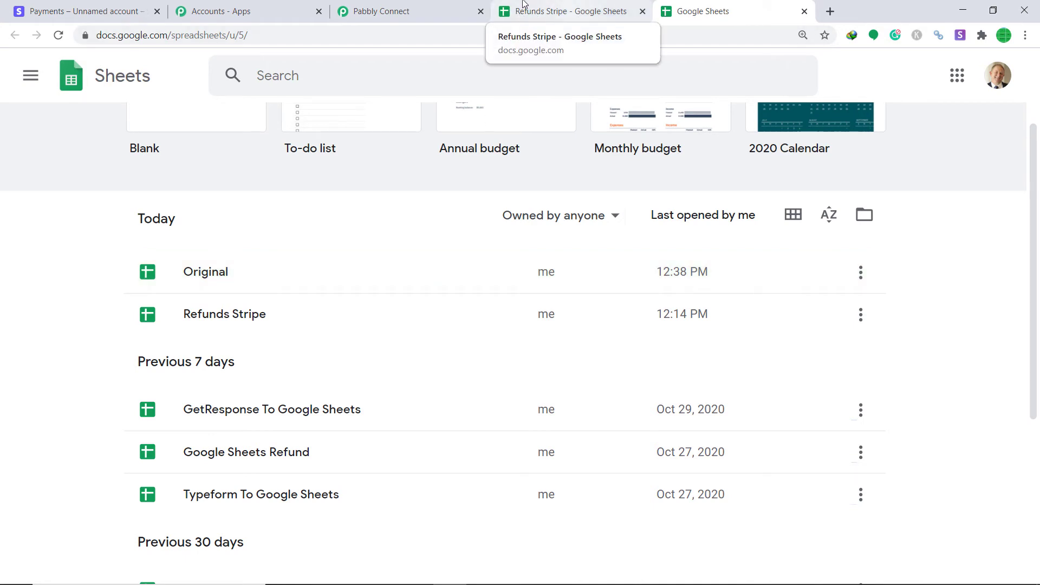
click(458, 8)
click(295, 382)
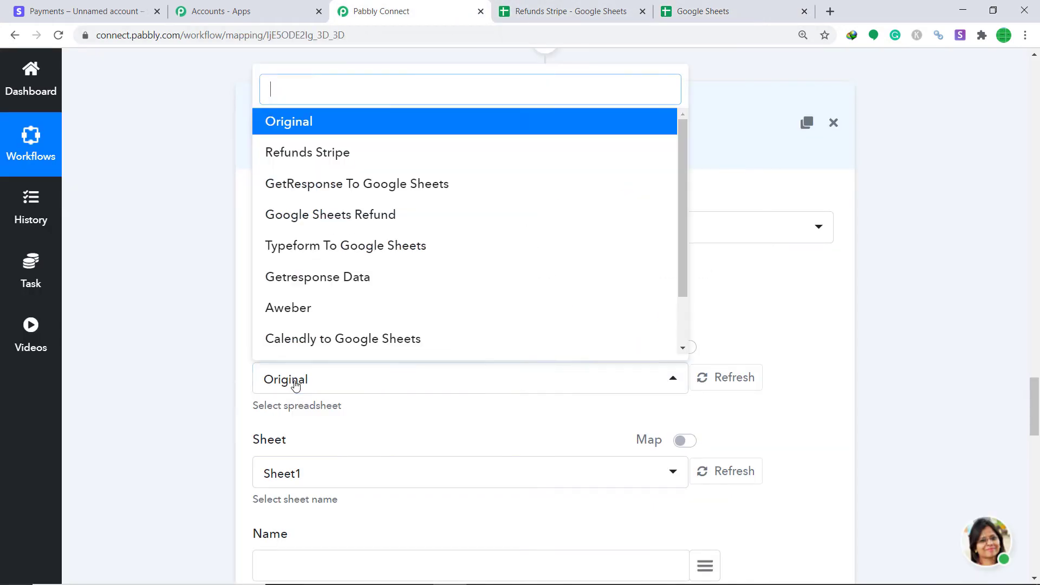
click(336, 157)
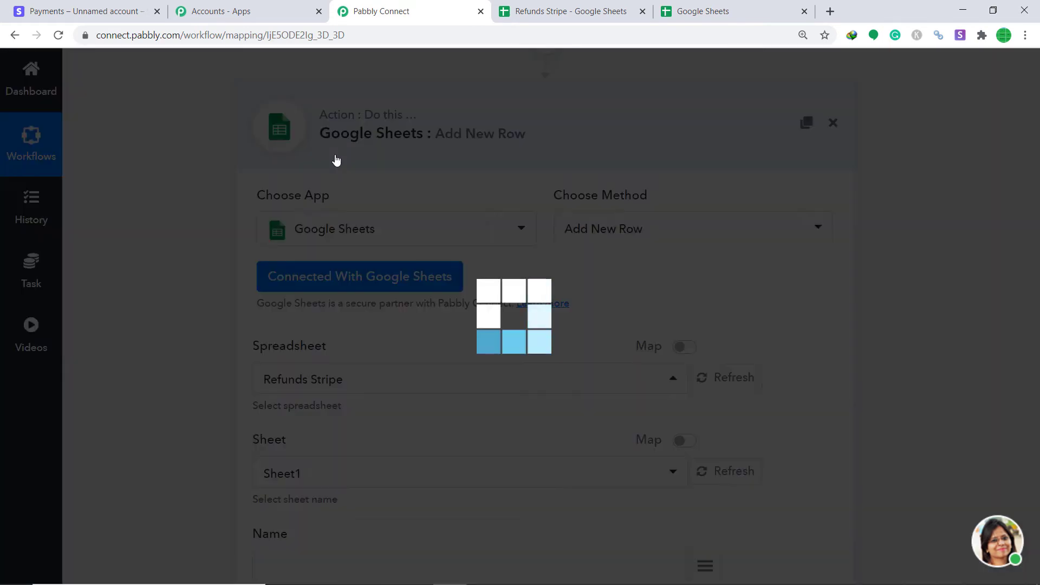
scroll(378, 407, down, 1)
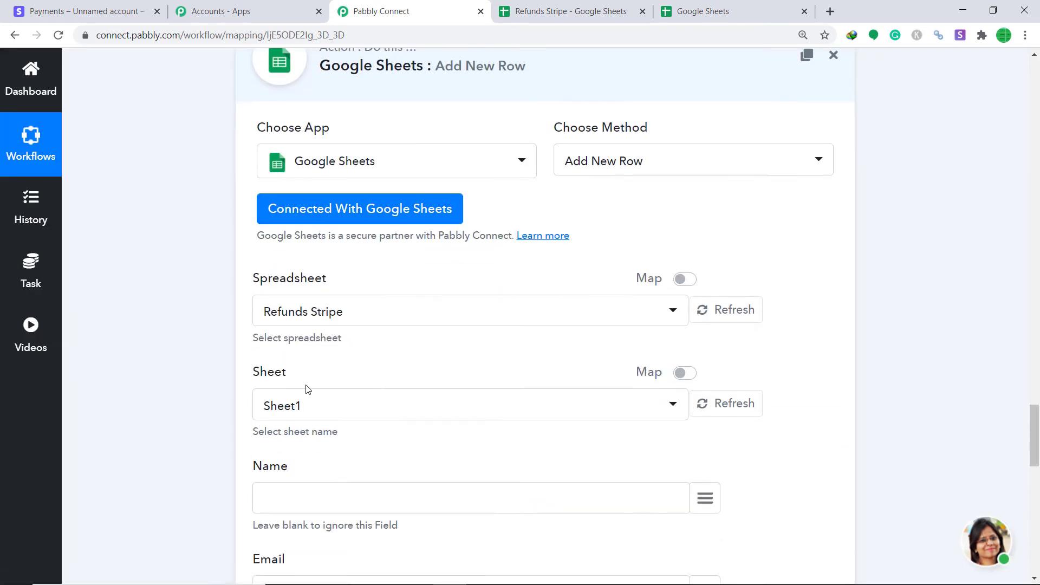
click(538, 8)
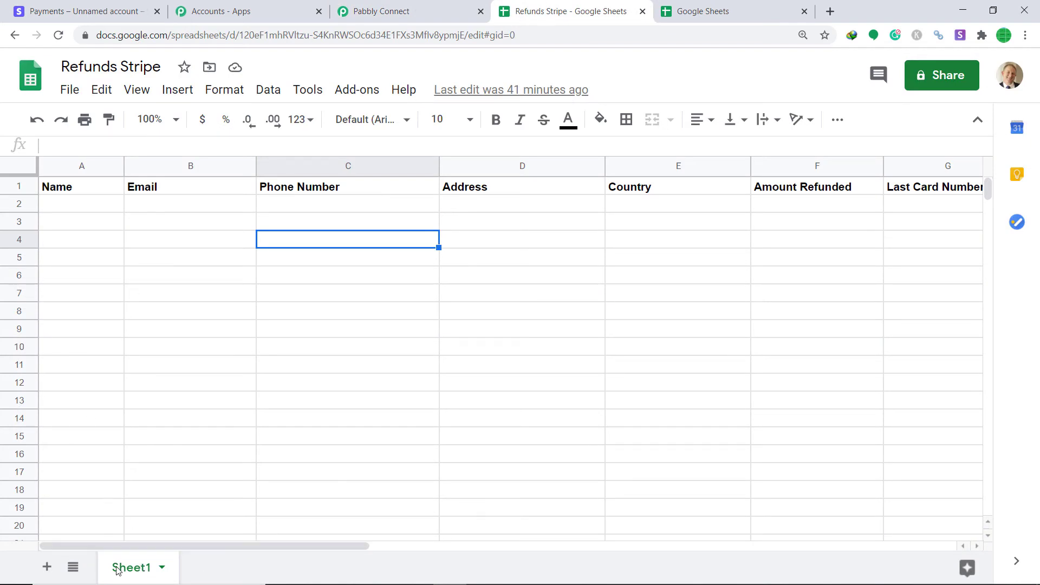
click(425, 7)
Step: Review the action's mapping fields from Name to Card Type against the Refunds Stripe column headers, ending back at the Name field
scroll(598, 280, down, 4)
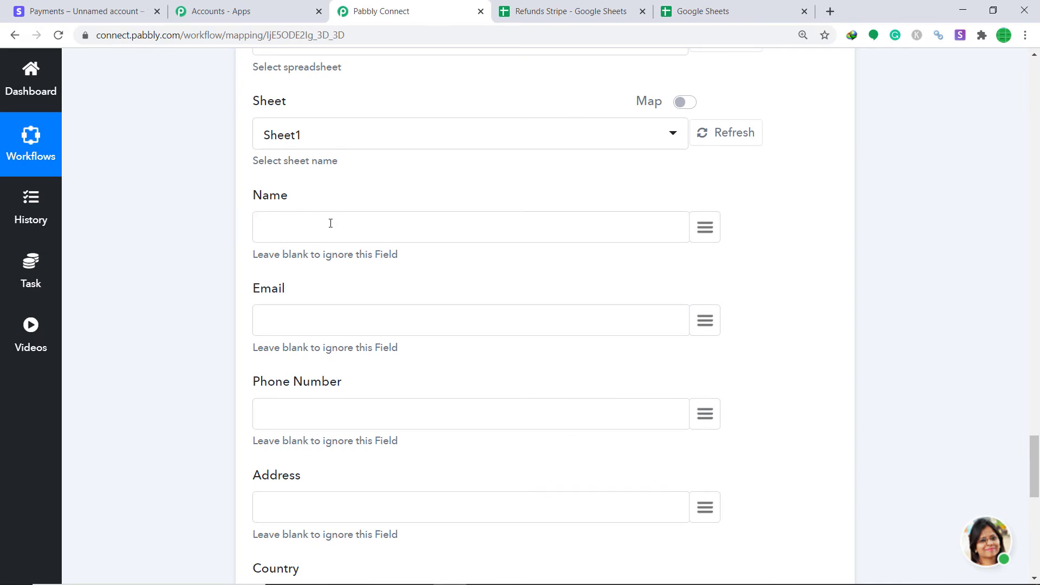
scroll(353, 311, down, 5)
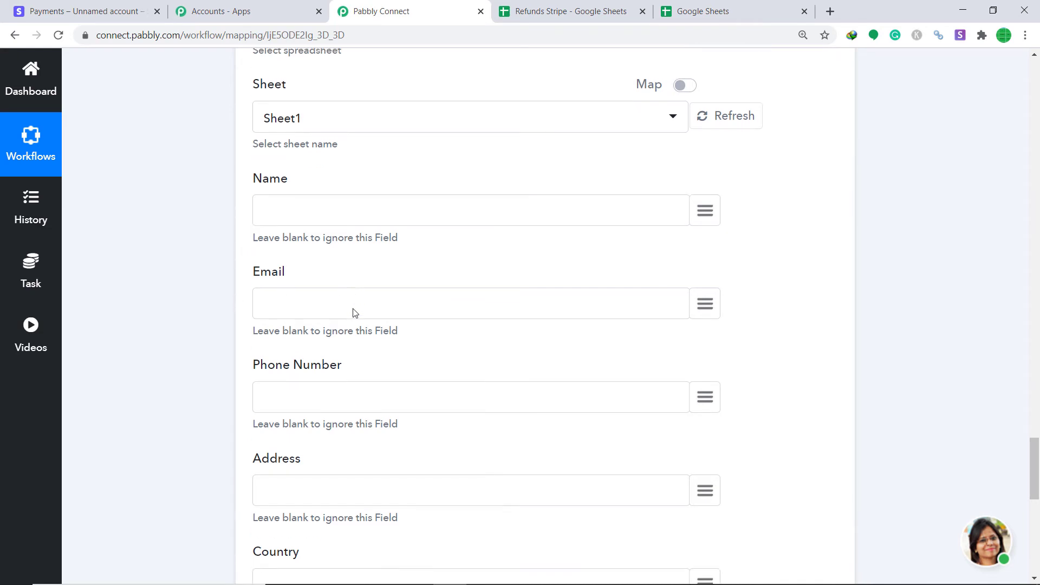
scroll(341, 374, down, 2)
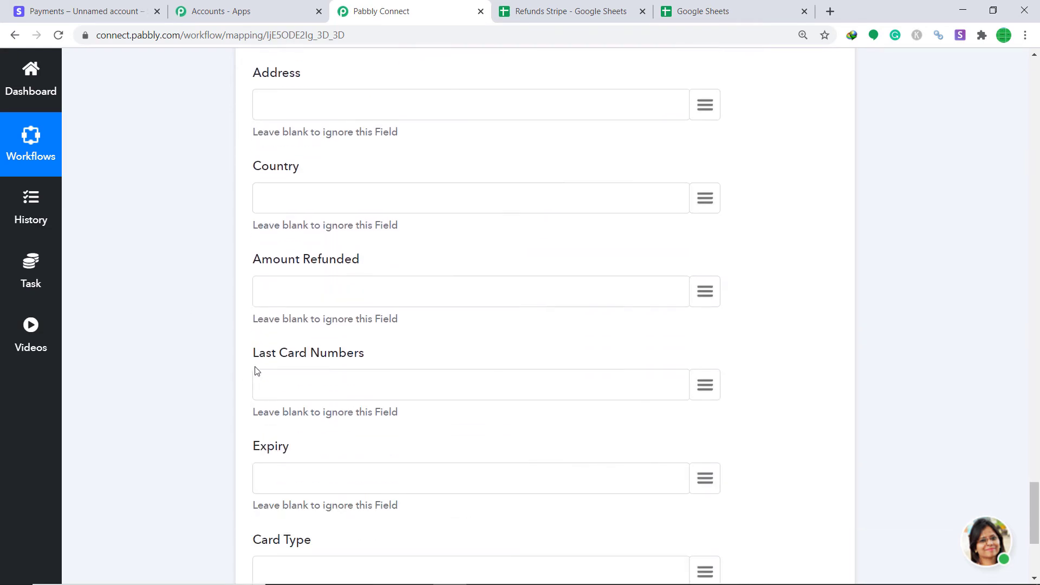
scroll(442, 367, down, 2)
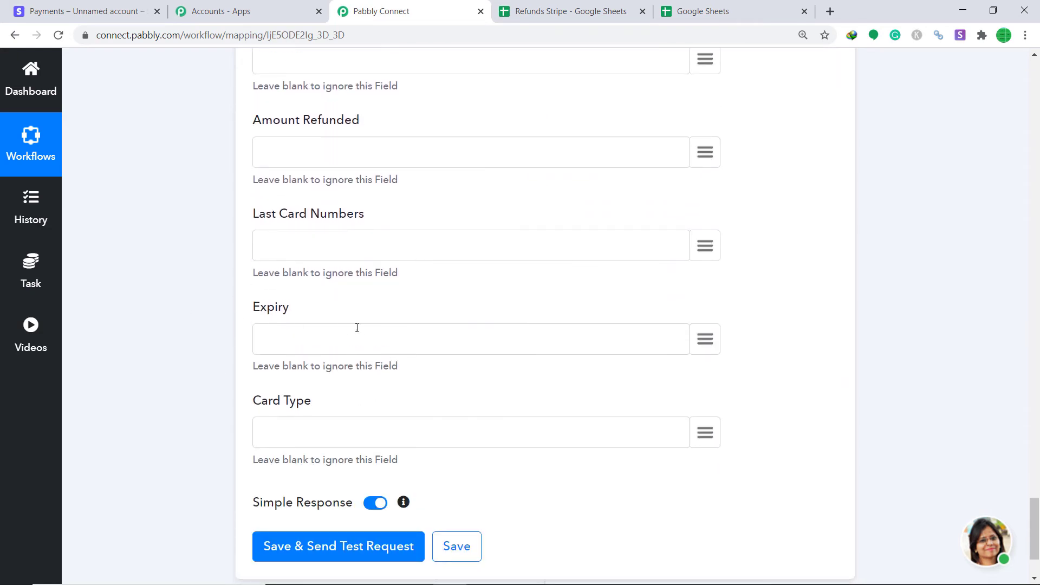
scroll(313, 419, down, 1)
key(ctrl+Tab)
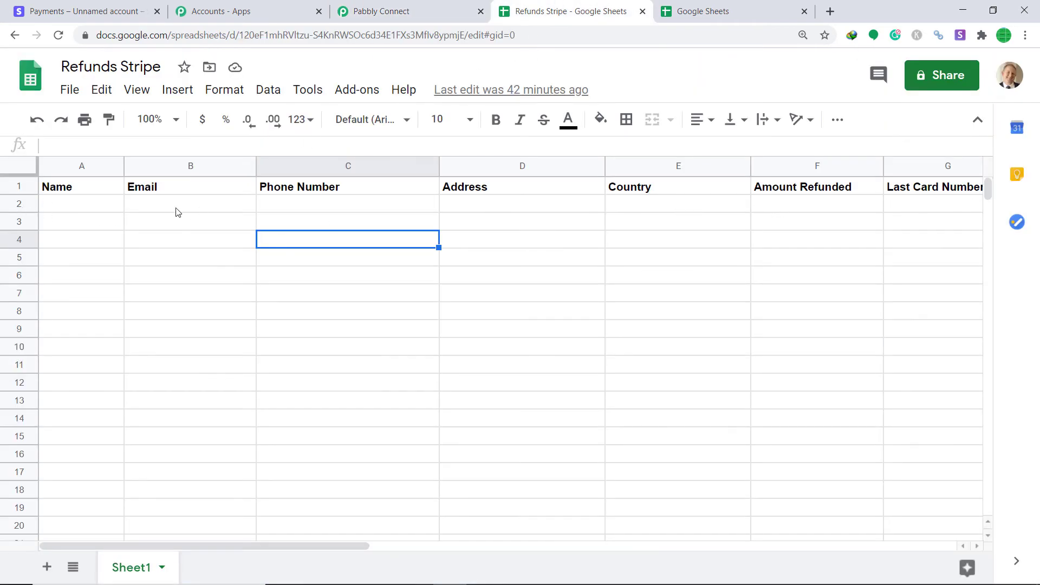
click(441, 10)
scroll(649, 295, up, 10)
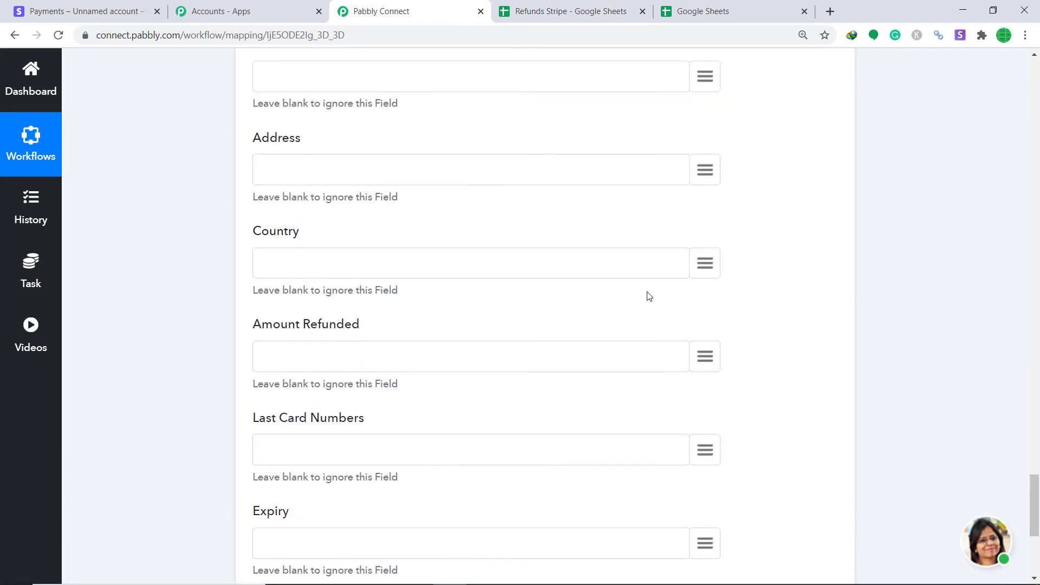
scroll(624, 290, up, 3)
scroll(609, 293, down, 1)
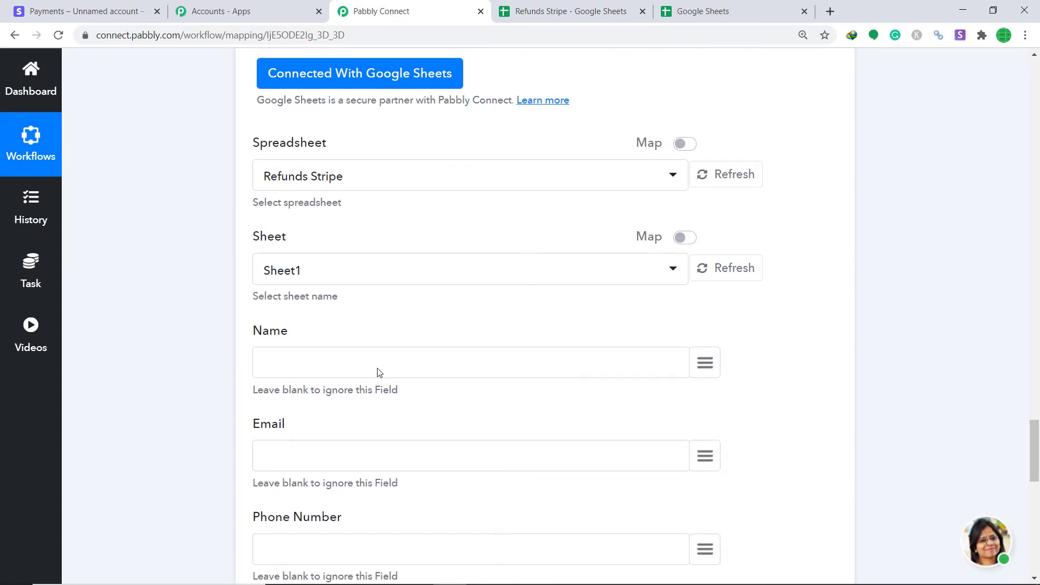
Step: Try mapping the Name field to the trigger's data > object > billing_details > name value
click(701, 366)
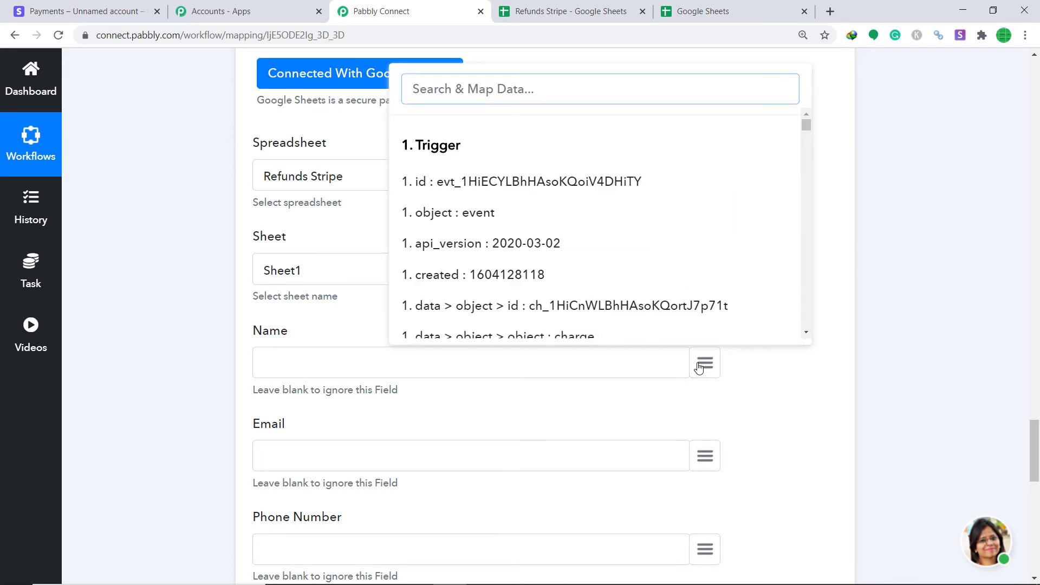
text(name)
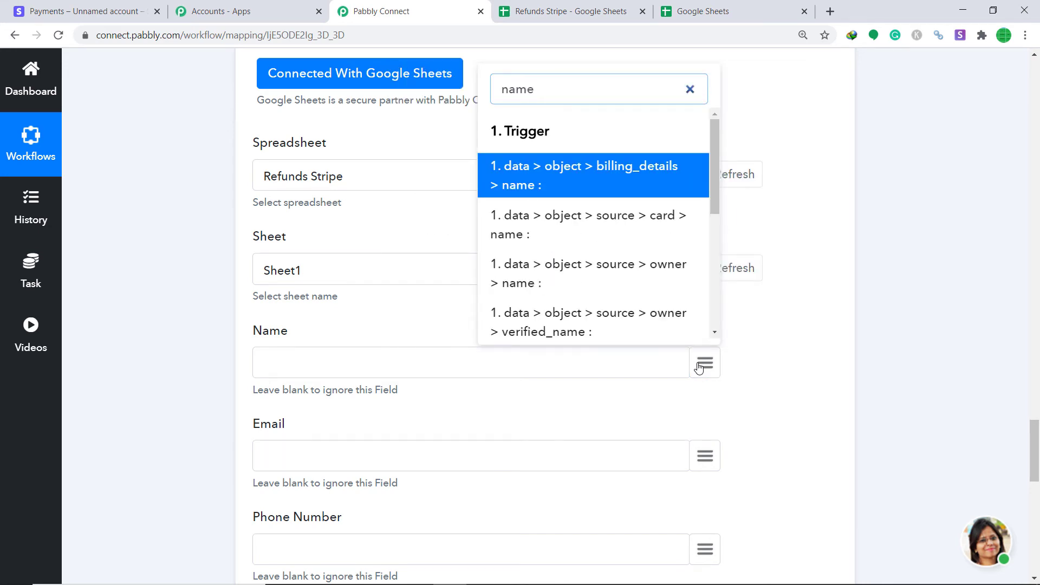
click(578, 184)
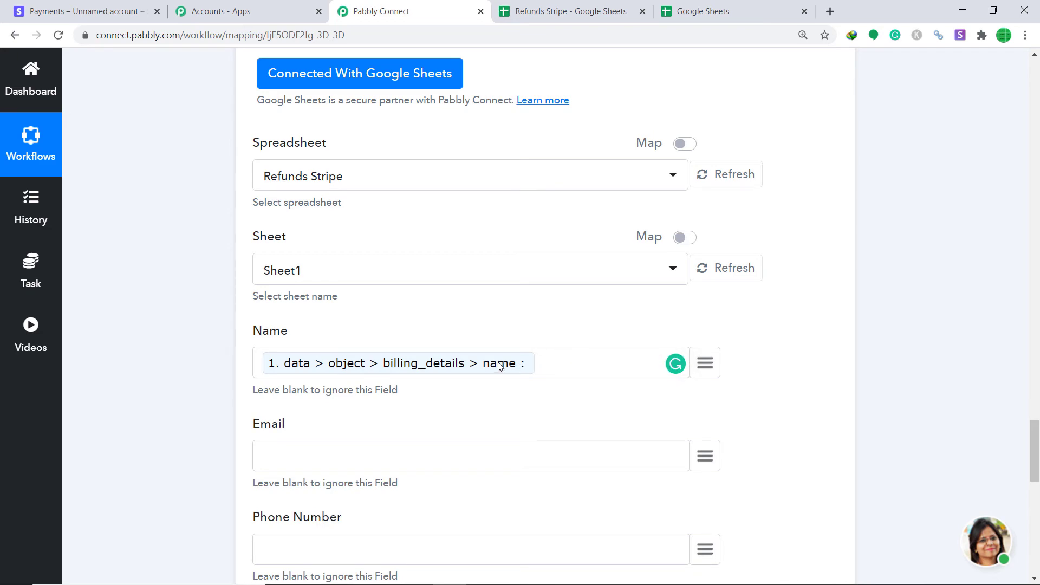
Step: Check the earlier steps' responses for the customer's name, and remap the Name field to the name value from Stripe: Retrieve a Customer
scroll(910, 383, up, 15)
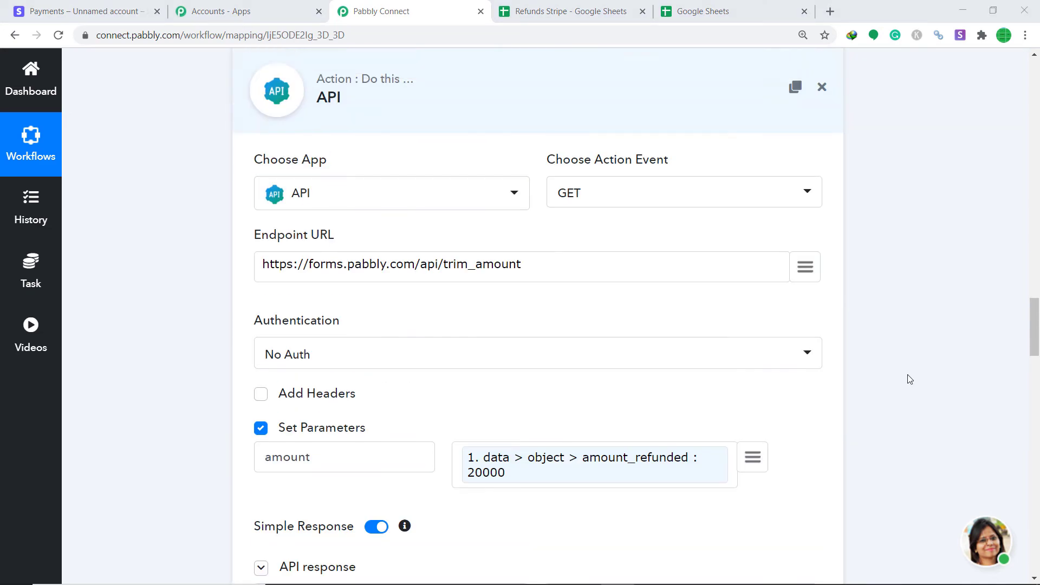
scroll(910, 379, up, 20)
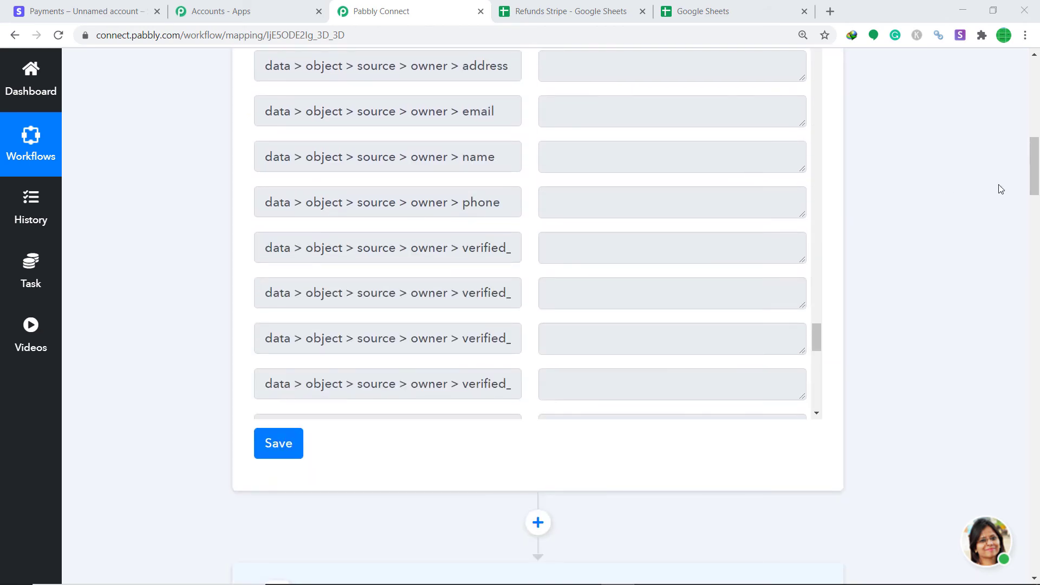
drag(1035, 186, 1037, 292)
scroll(591, 191, down, 3)
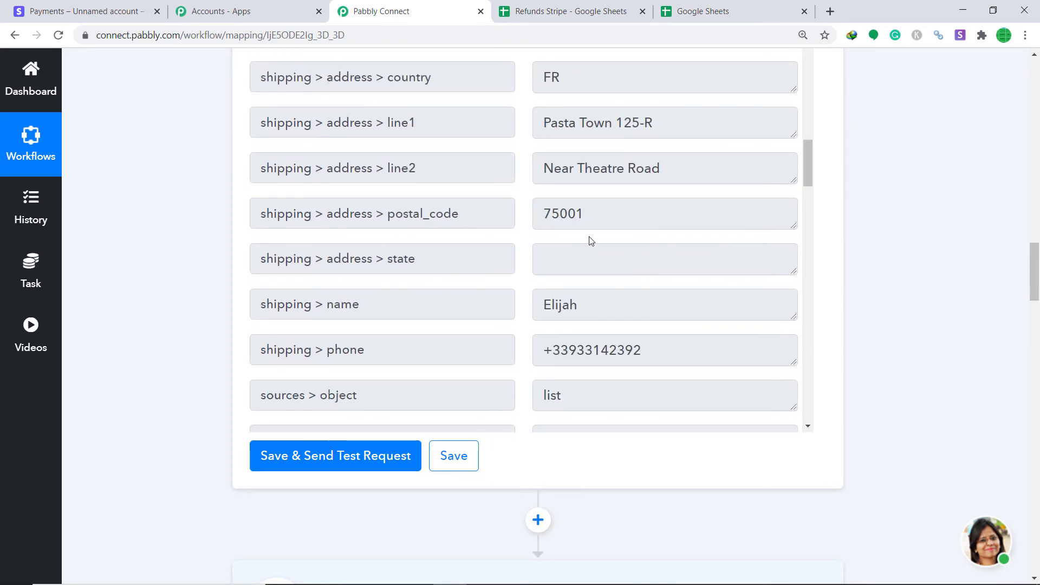
scroll(590, 241, down, 1)
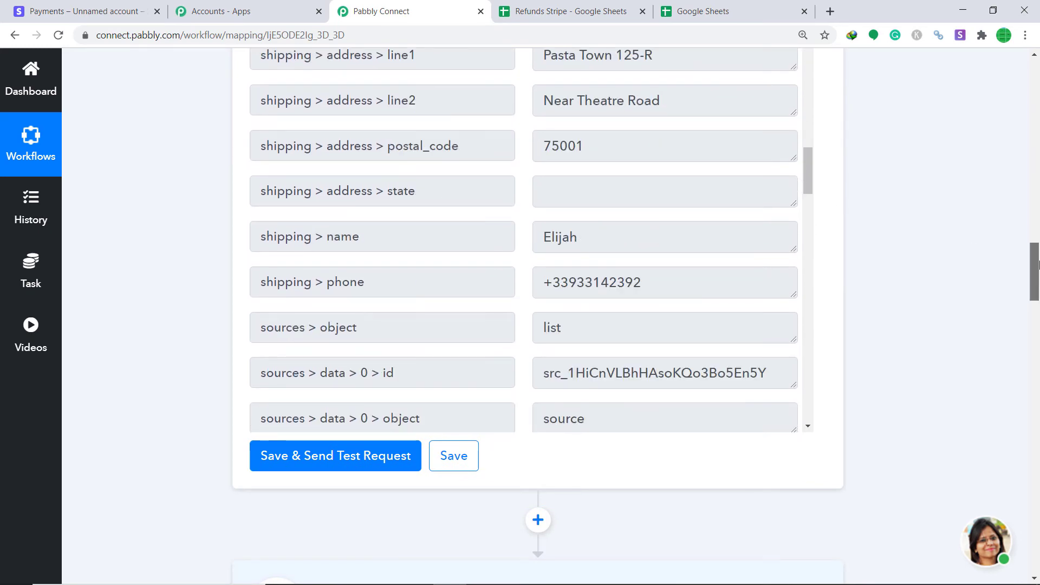
drag(1036, 260, 1036, 428)
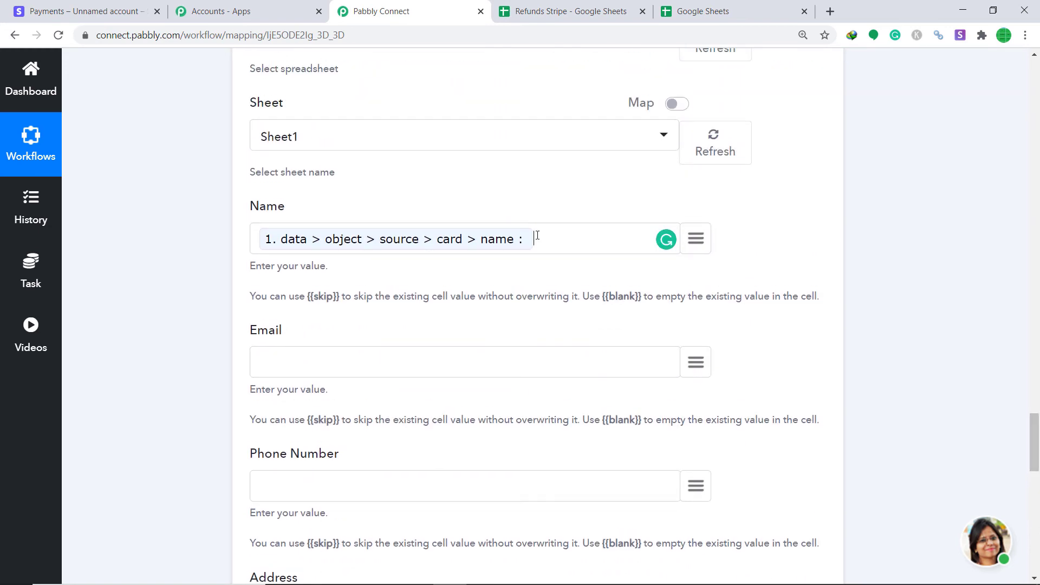
key(BackSpace)
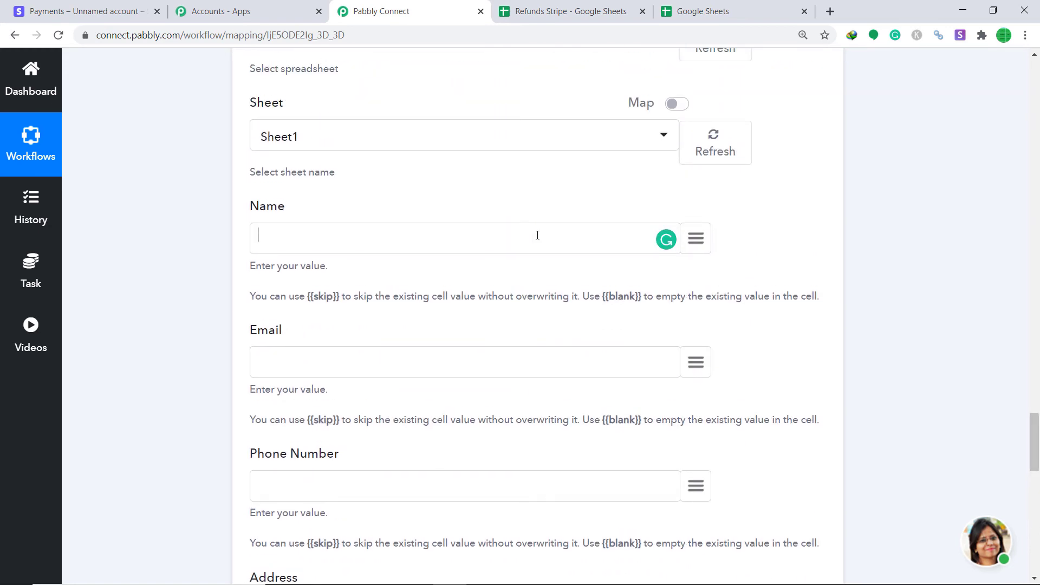
click(686, 241)
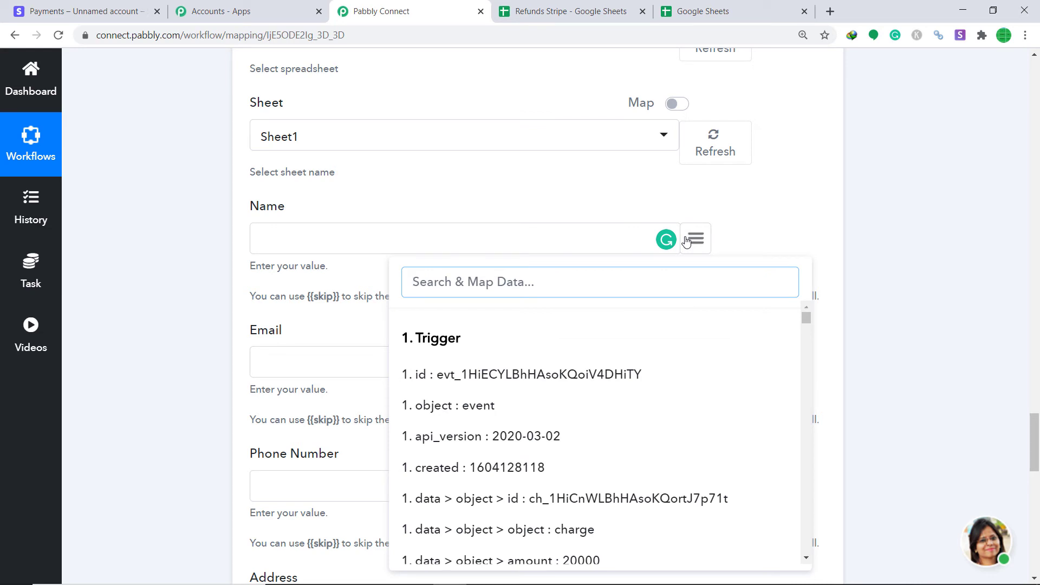
text(name)
scroll(640, 405, down, 2)
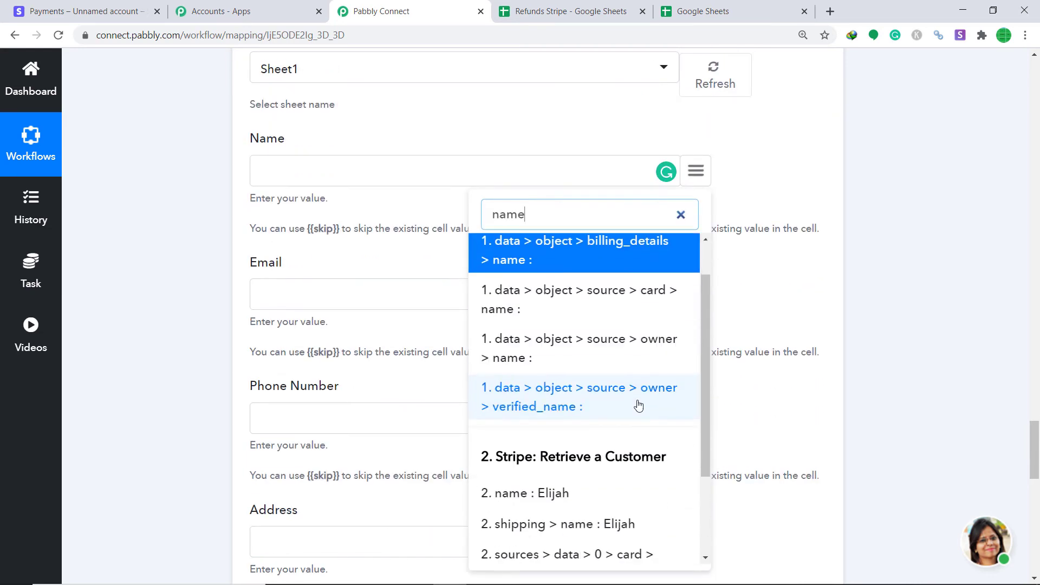
scroll(640, 406, down, 2)
click(623, 407)
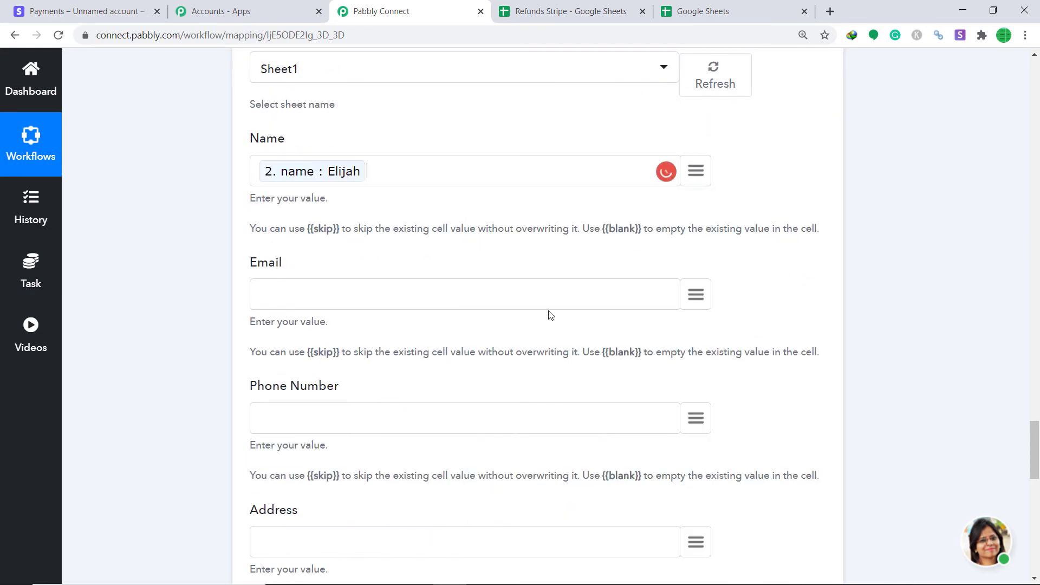
Step: Map the Email field to the email value from the Stripe: Retrieve a Customer step
click(699, 297)
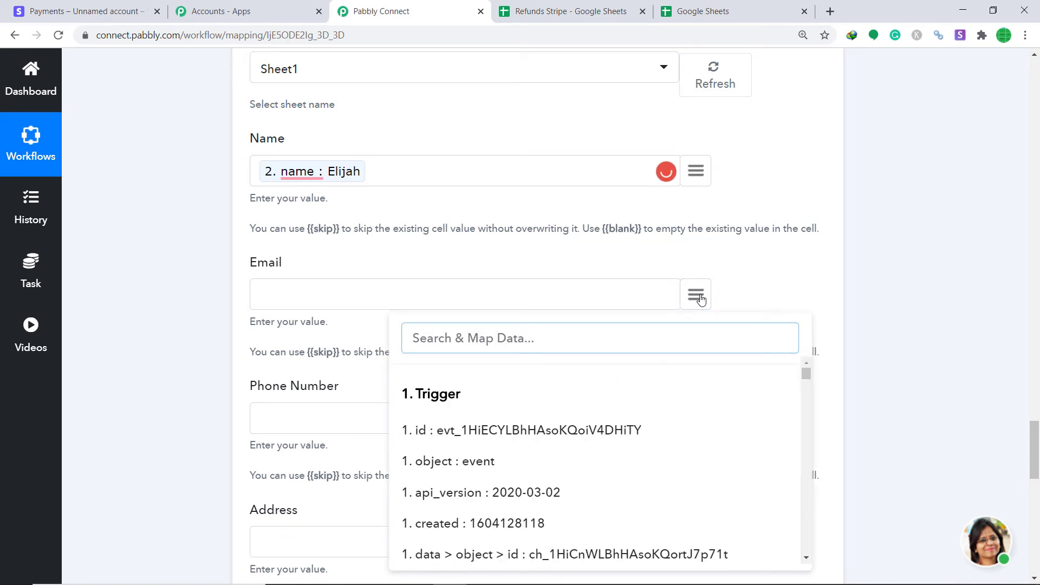
text(email)
scroll(596, 428, down, 3)
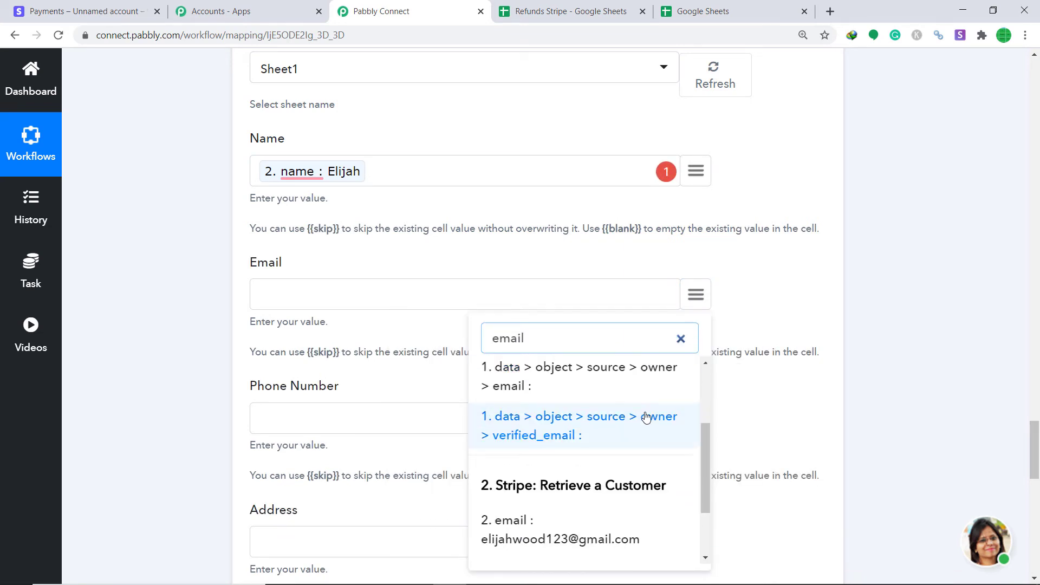
scroll(624, 428, down, 2)
scroll(558, 385, down, 2)
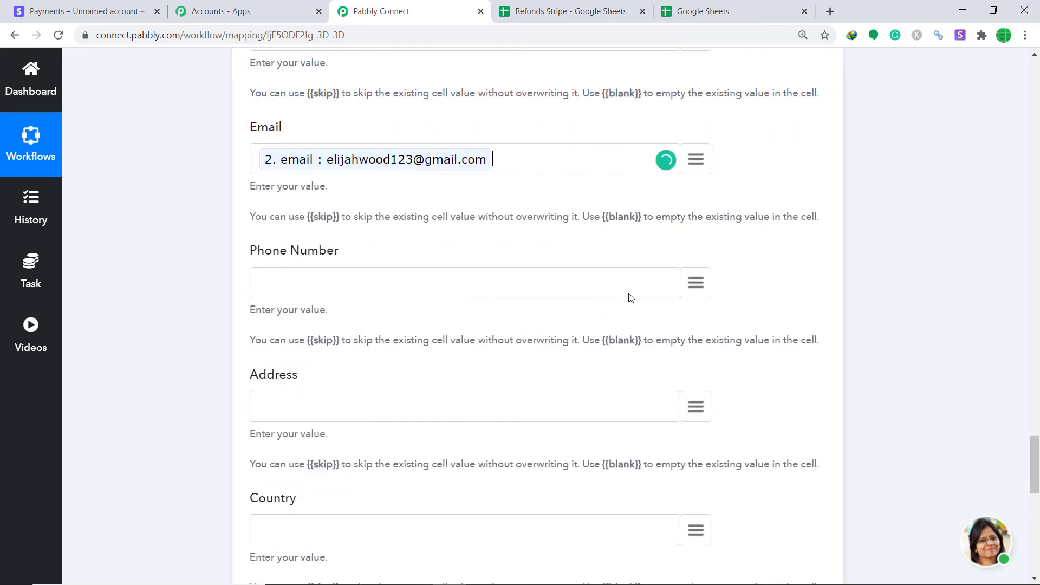
Step: Map the Phone Number field to the phone value from the Stripe: Retrieve a Customer step
click(693, 286)
text(n)
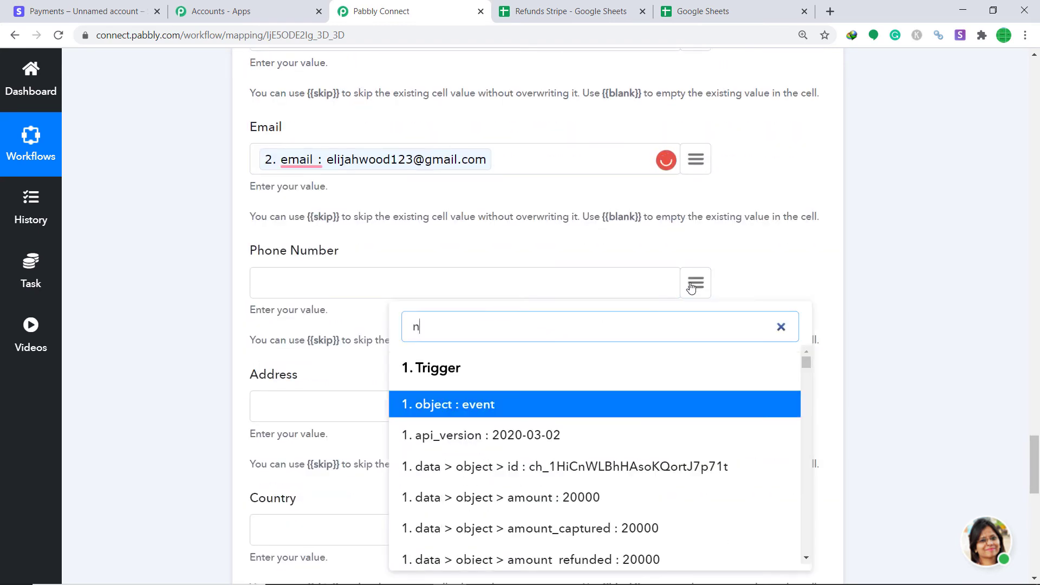
key(BackSpace)
text(nu)
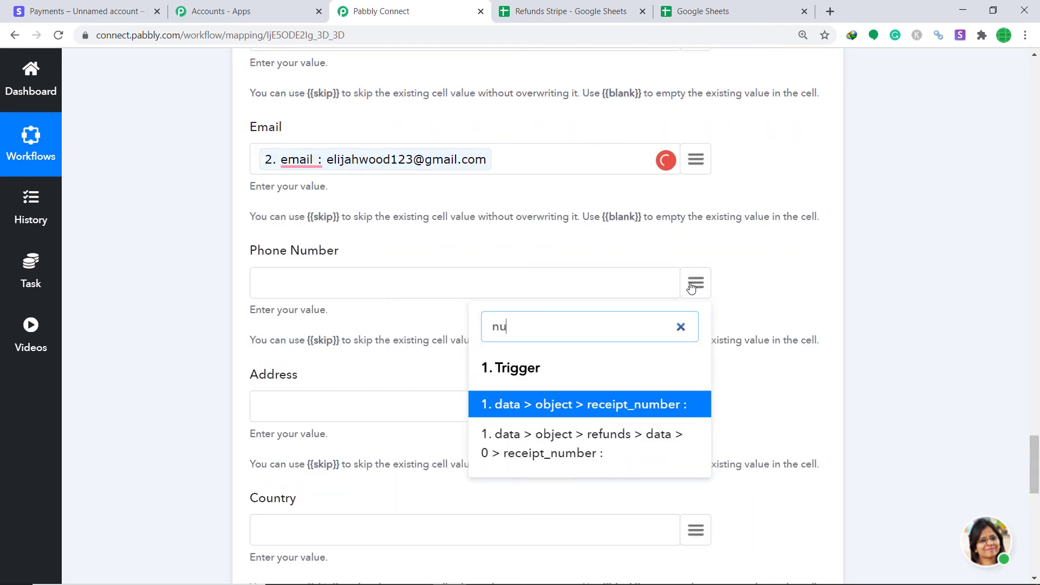
text(m)
key(BackSpace)
key(BackSpace)
key(BackSpace)
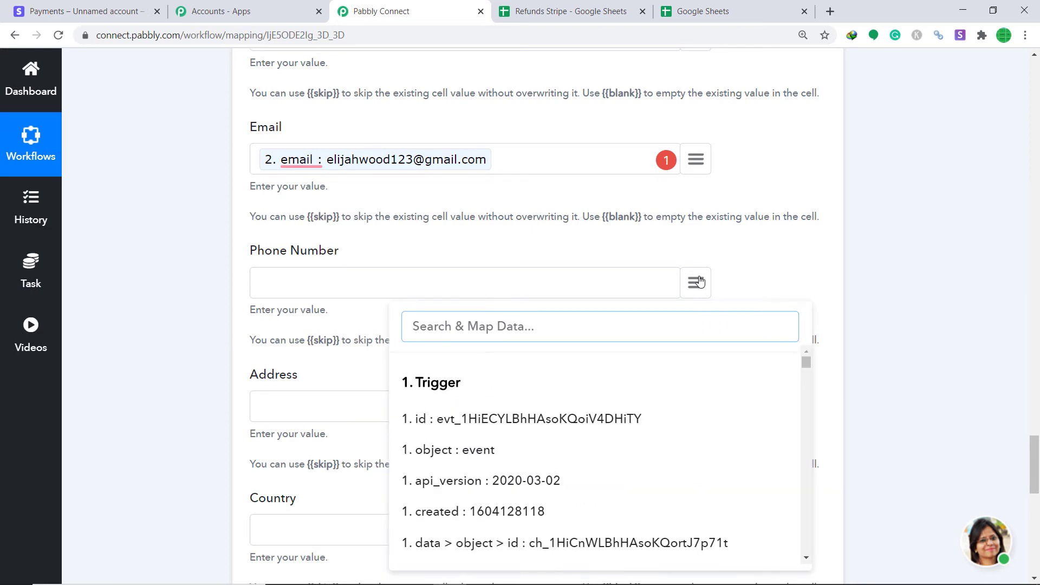
text(91)
key(BackSpace)
key(BackSpace)
text(ph)
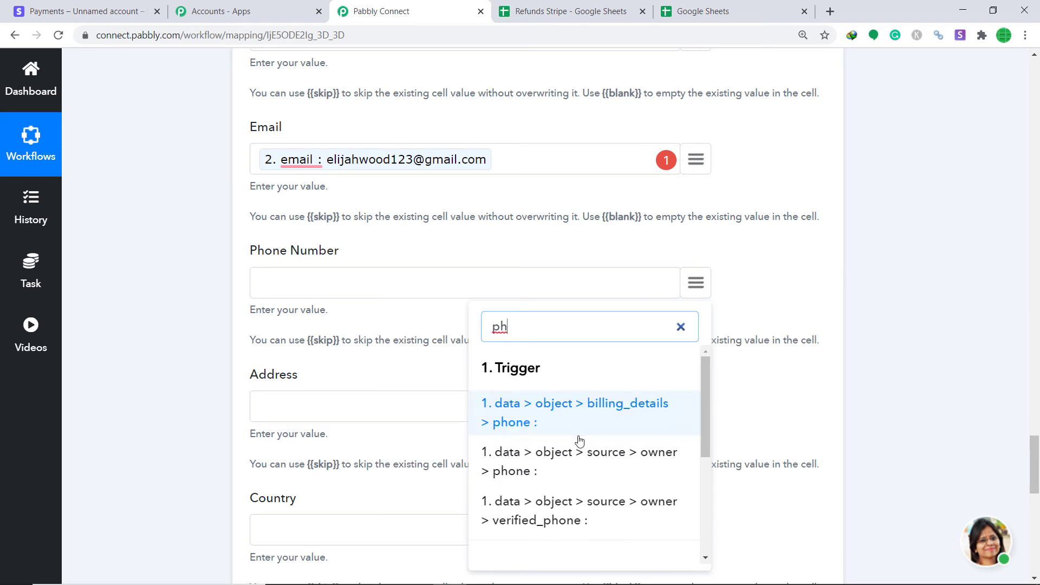
scroll(579, 433, down, 3)
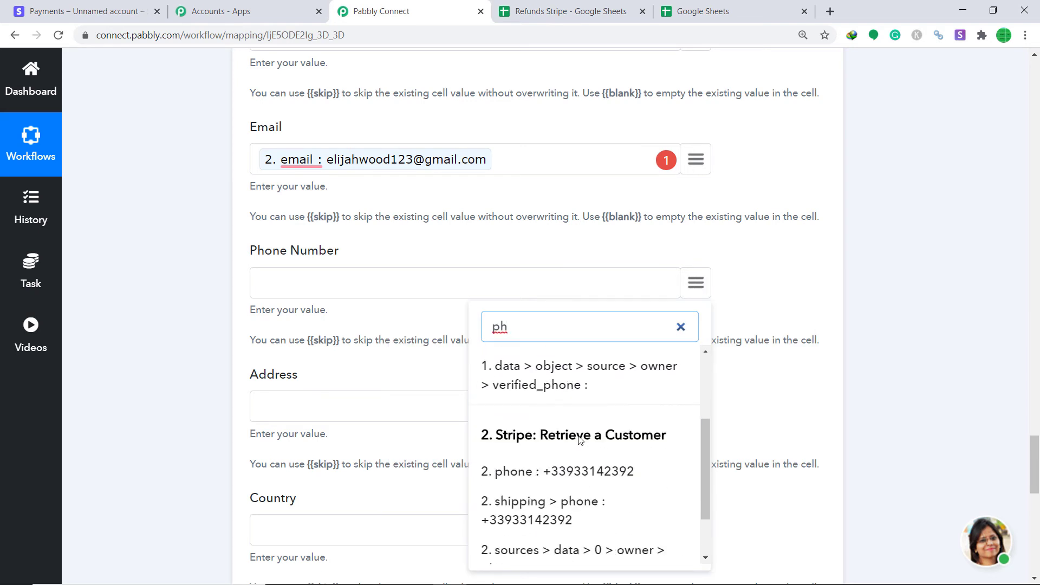
click(566, 467)
Step: Map the Address field to the address > line1 value from the Stripe: Retrieve a Customer step
scroll(511, 383, down, 1)
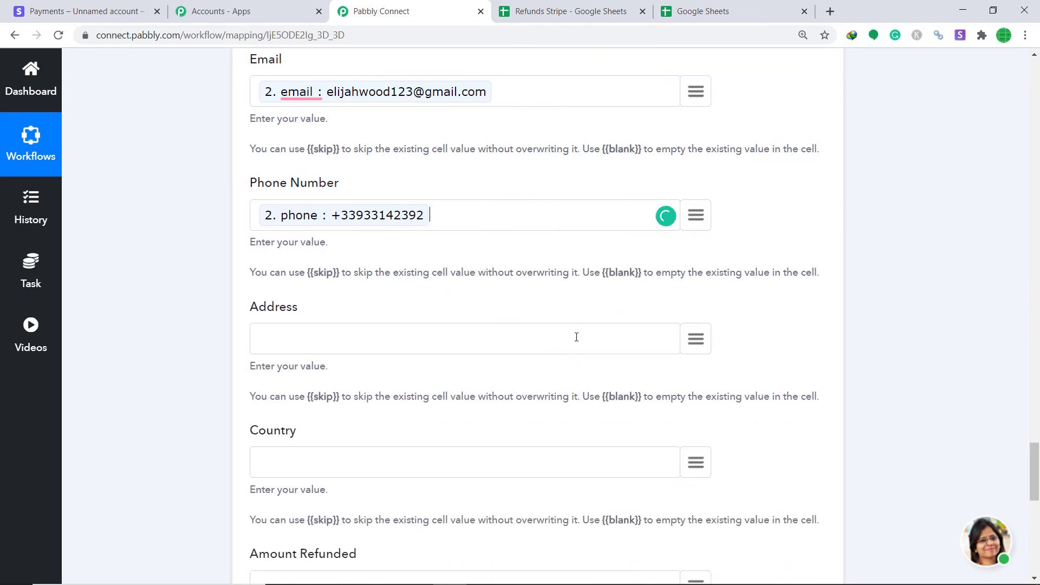
click(692, 341)
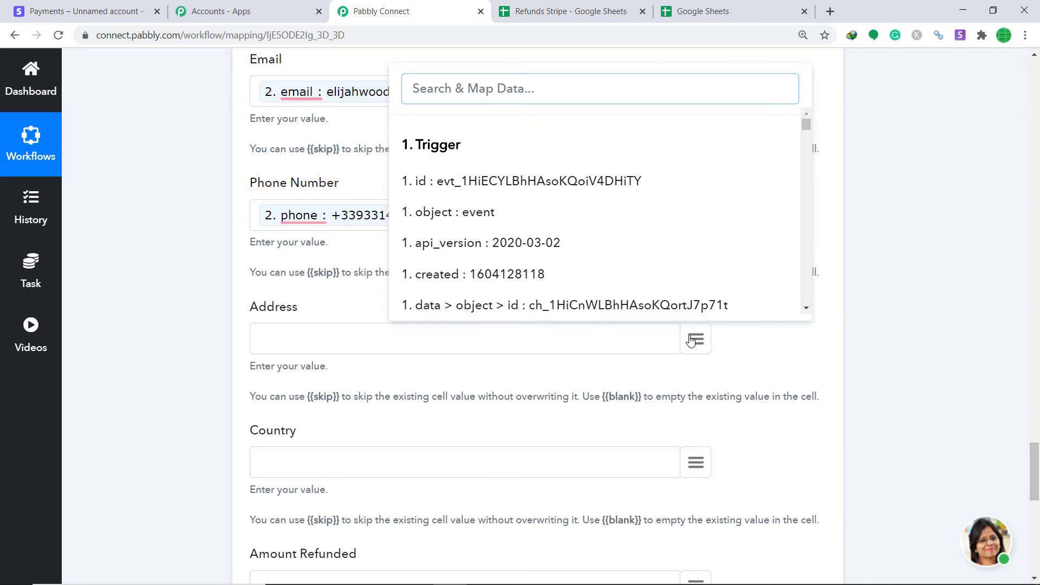
text(addres)
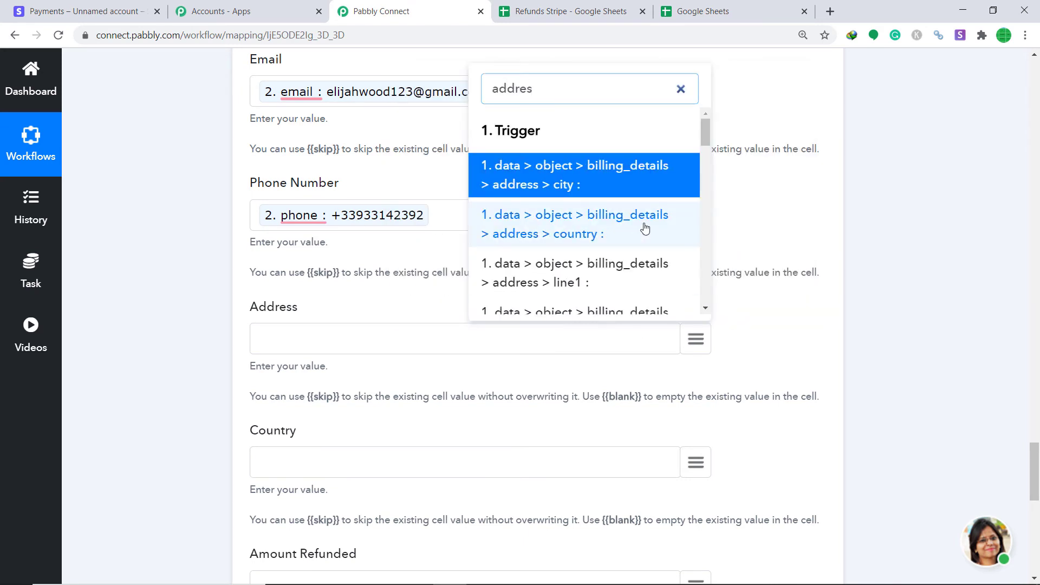
scroll(644, 227, down, 8)
scroll(645, 228, down, 5)
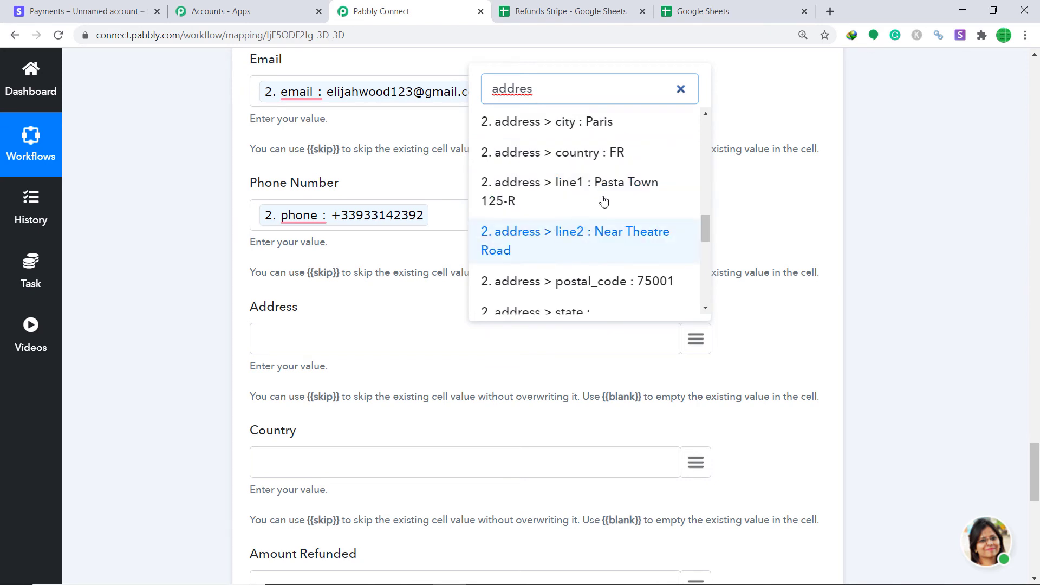
click(610, 187)
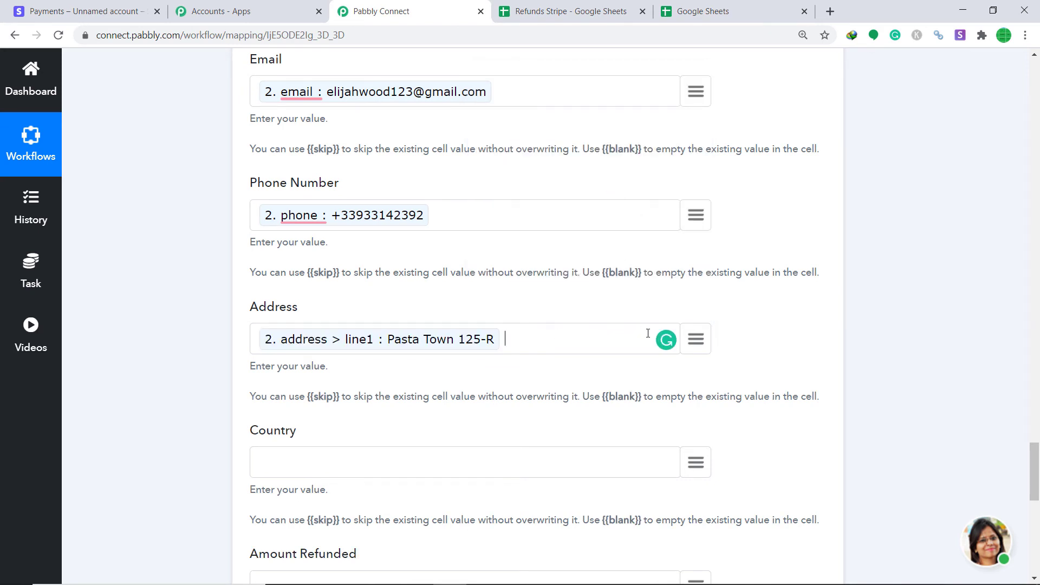
Step: Add the address > line2 and address > city values from Stripe: Retrieve a Customer to the Address field
click(697, 339)
text(addre)
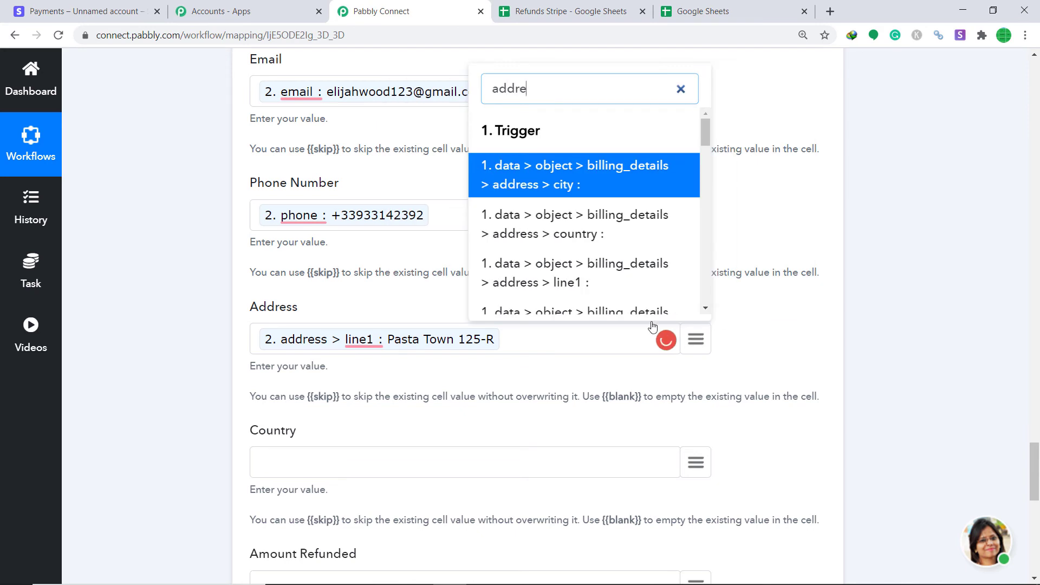
scroll(620, 240, down, 2)
scroll(620, 240, down, 5)
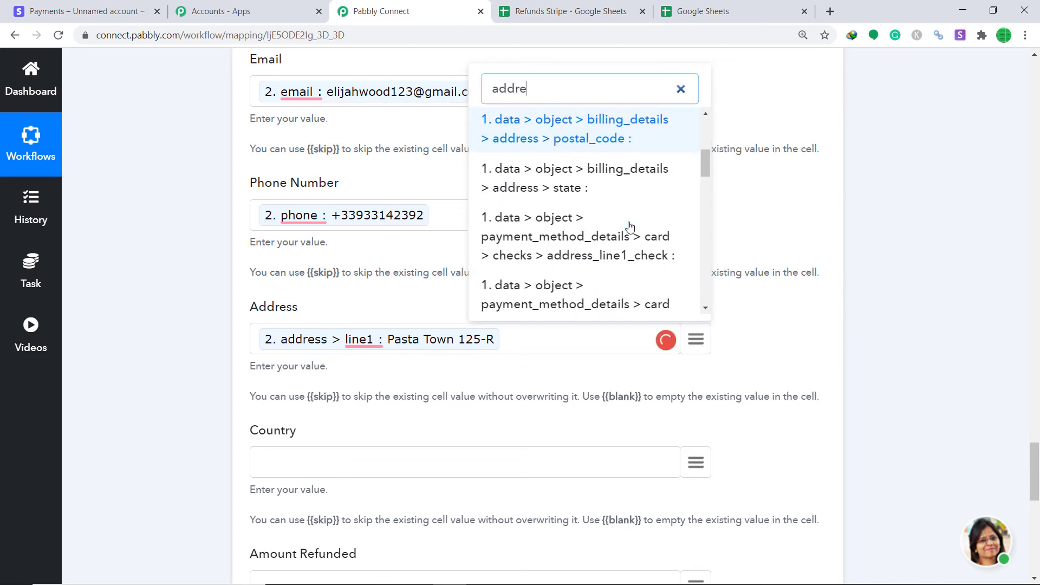
scroll(633, 231, down, 3)
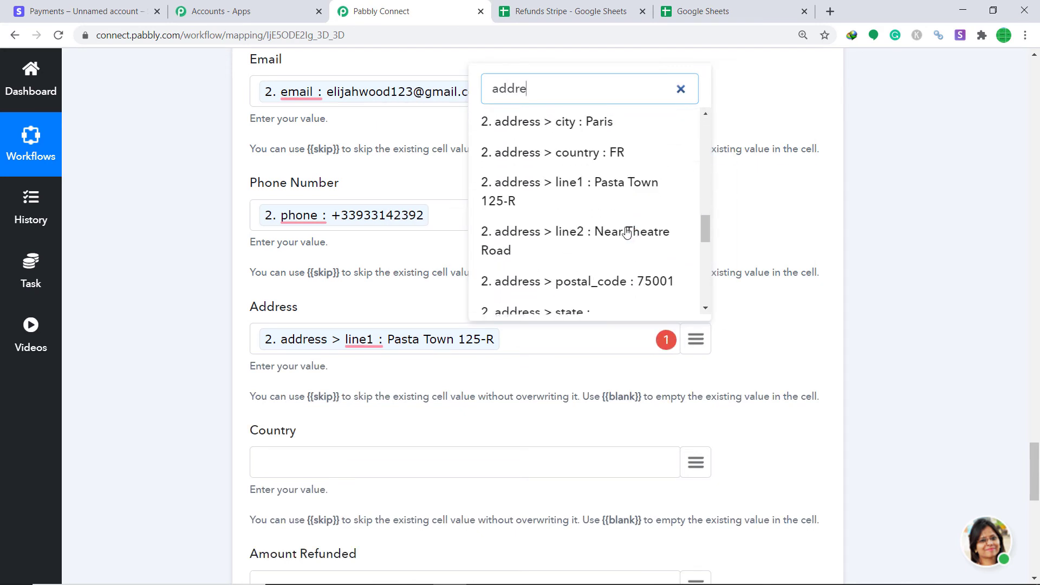
click(600, 243)
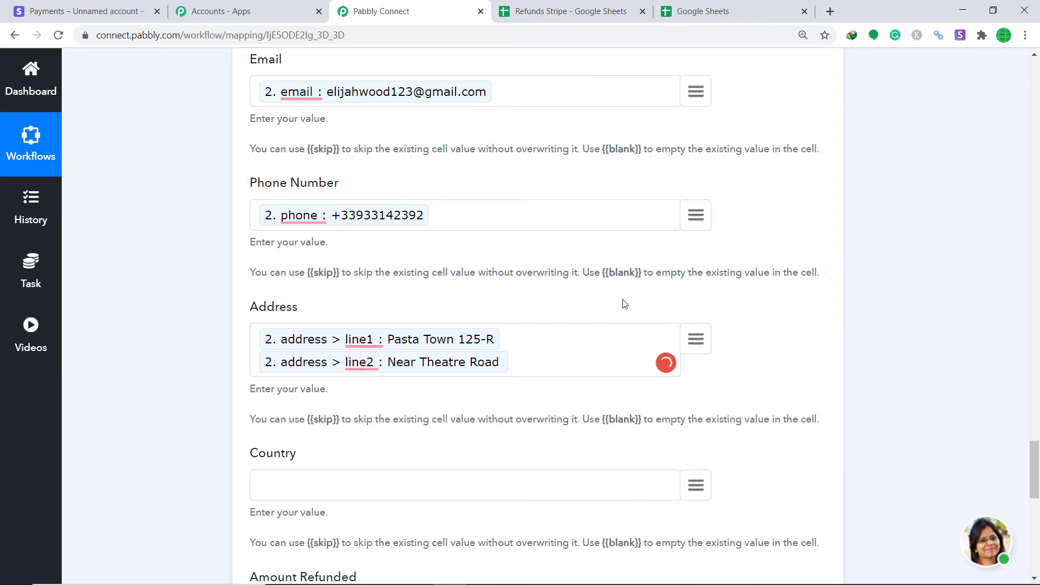
click(701, 342)
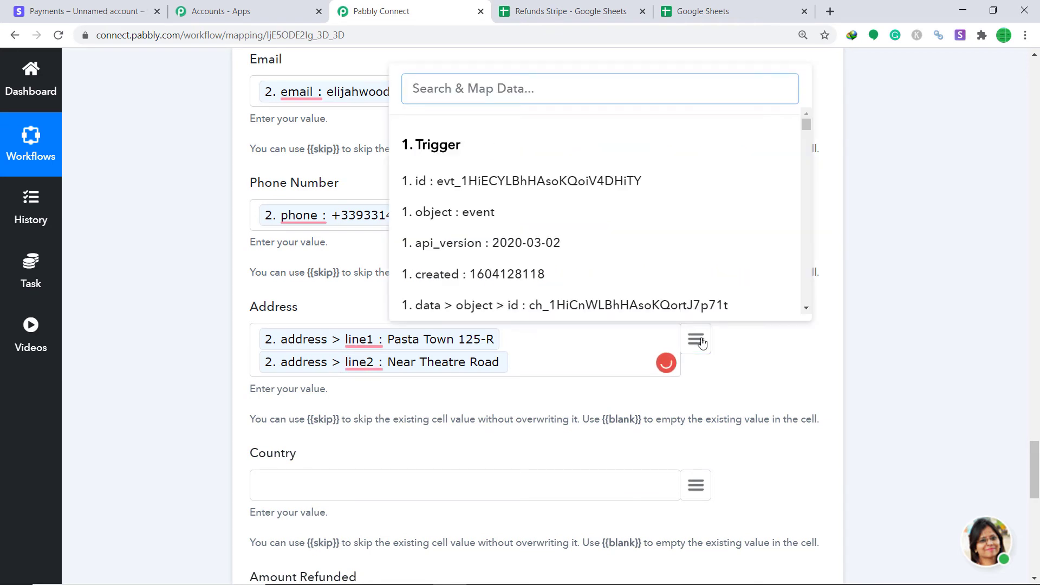
text(city)
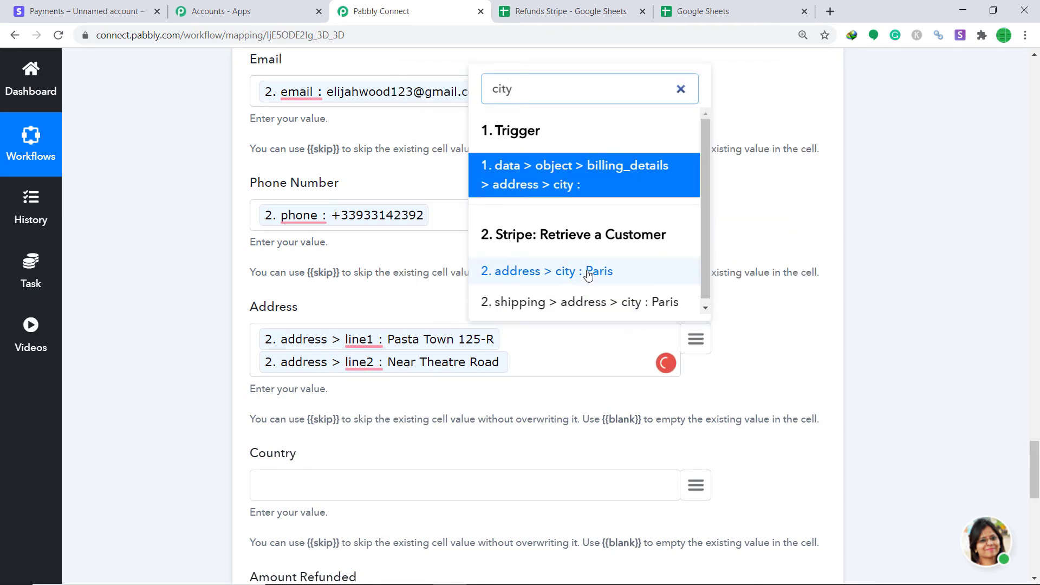
click(589, 272)
Step: Map the Country field to the address > country value from the Stripe: Retrieve a Customer step
scroll(636, 302, down, 3)
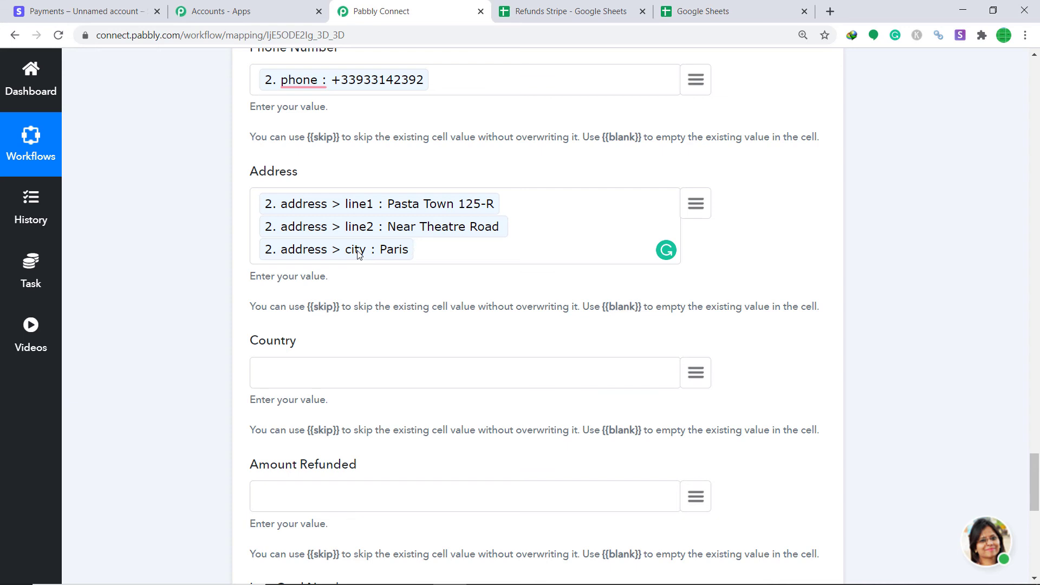
scroll(358, 254, down, 2)
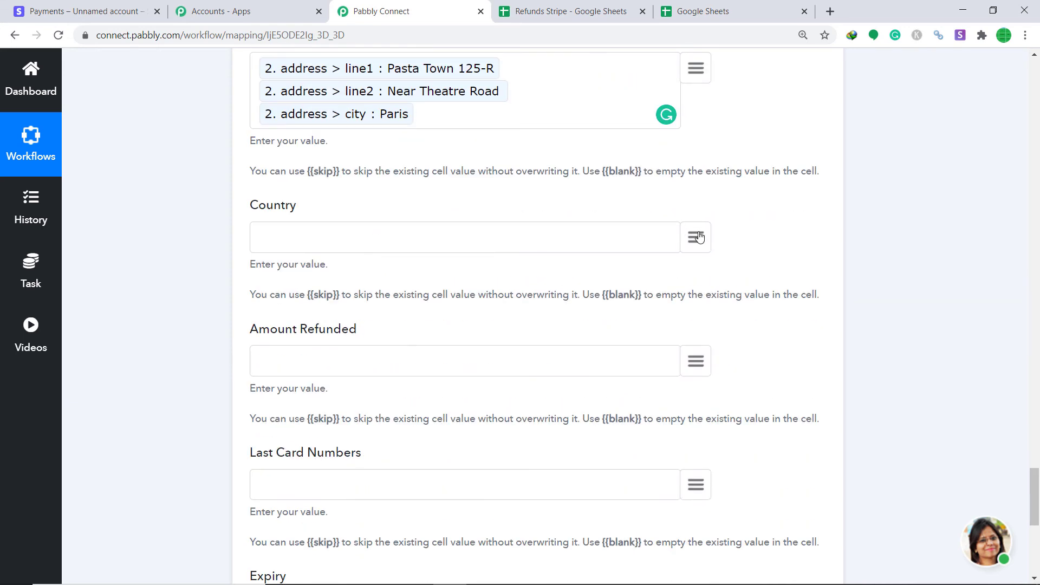
click(698, 237)
text(count)
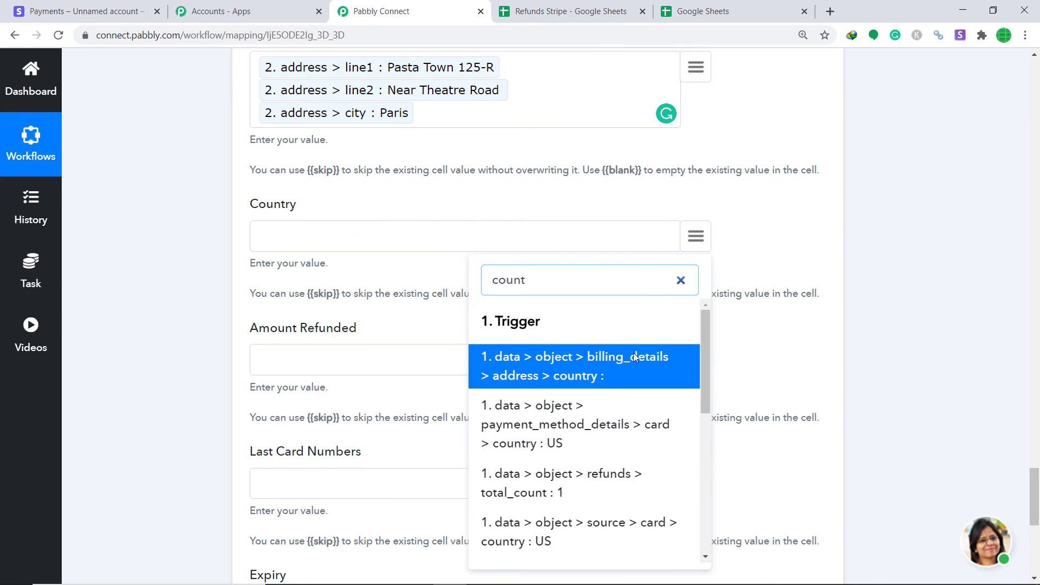
scroll(633, 353, down, 5)
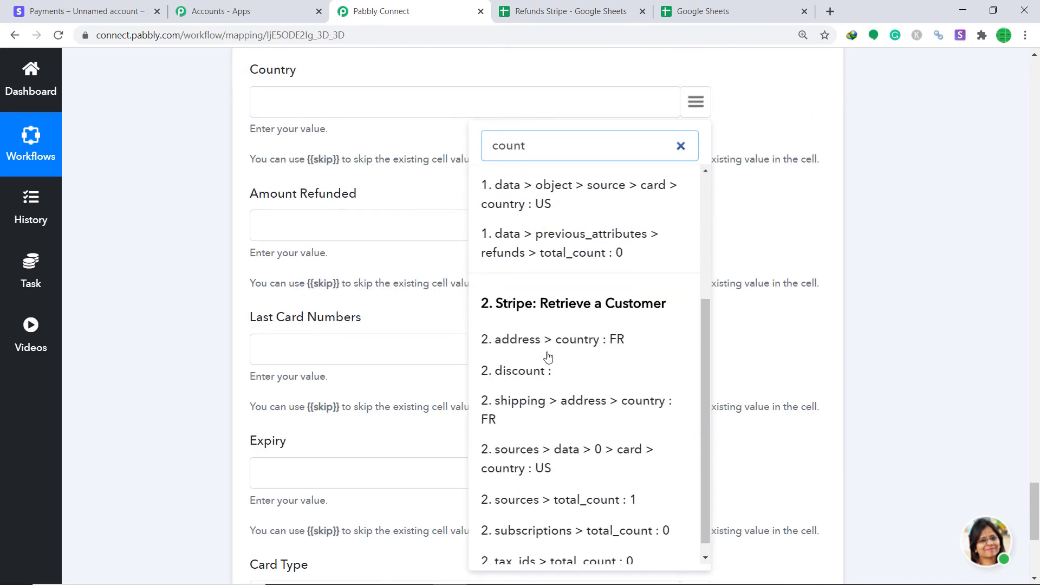
click(588, 349)
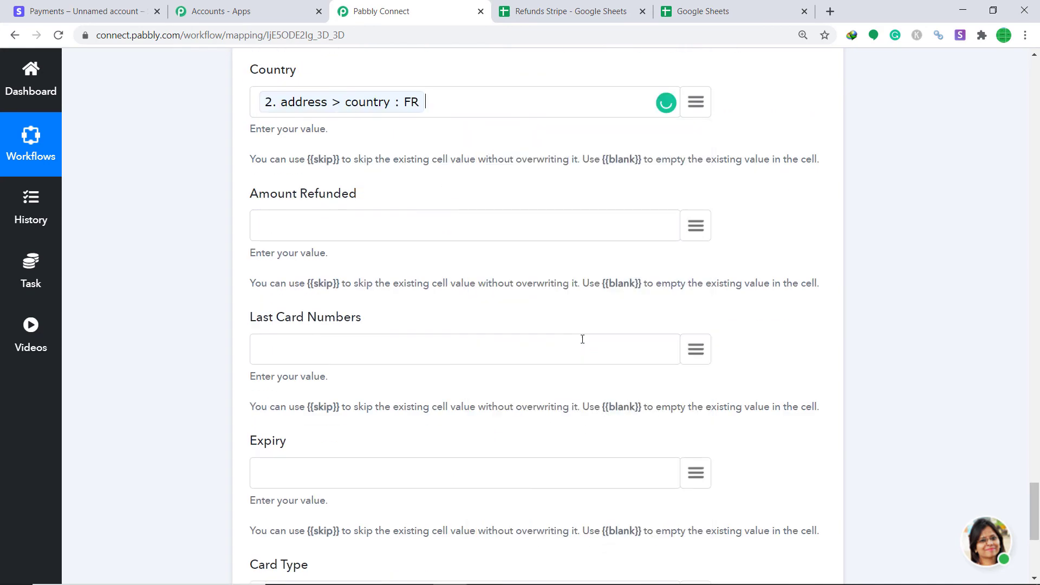
Step: Try mapping the Amount Refunded field to the trigger's data > object > amount_refunded value, and clear it again
click(698, 234)
text(200)
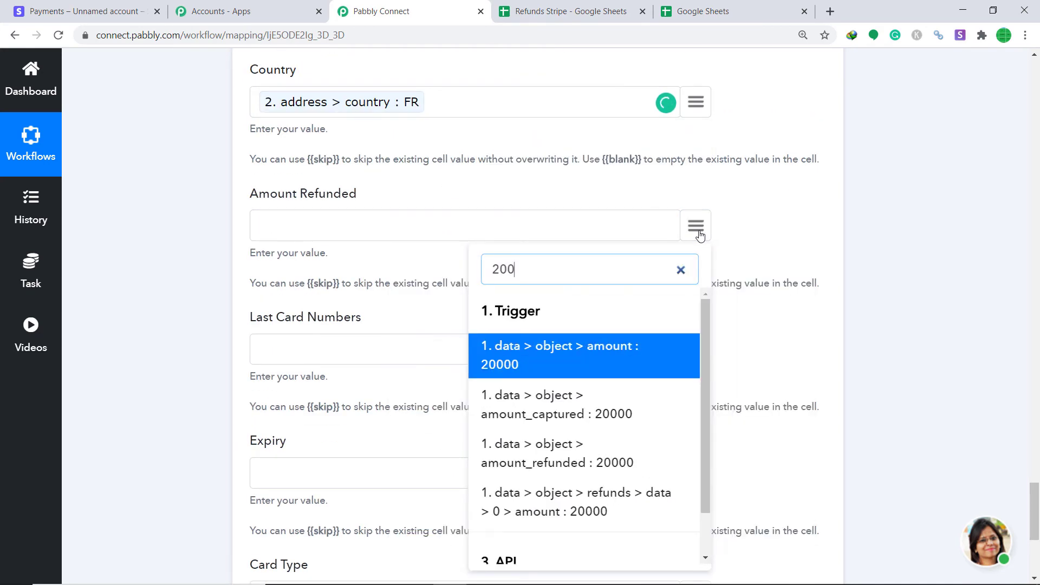
scroll(599, 433, down, 1)
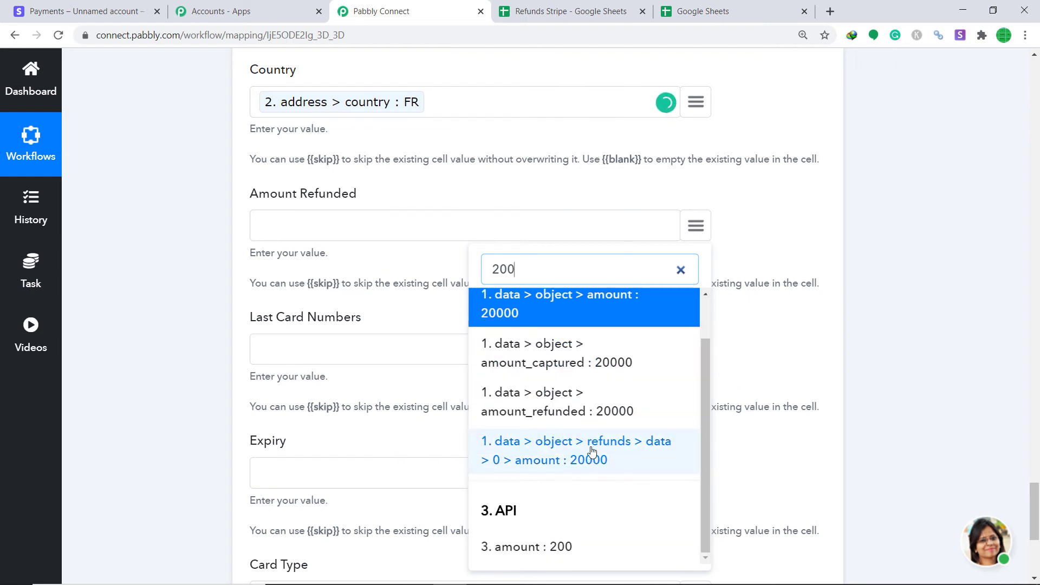
click(589, 410)
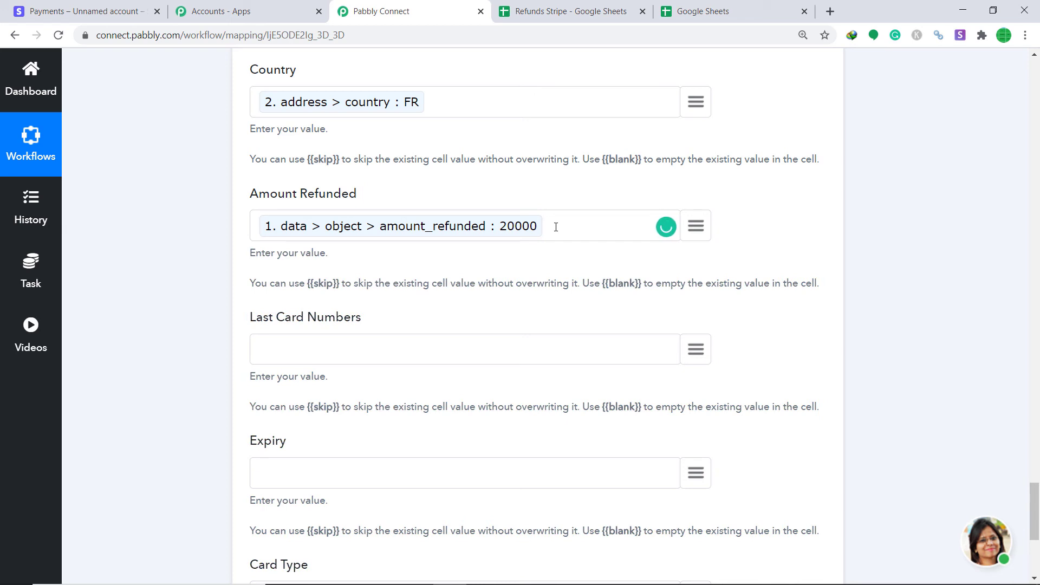
key(BackSpace)
Step: Map the Amount Refunded field to the amount value from the API step
click(698, 226)
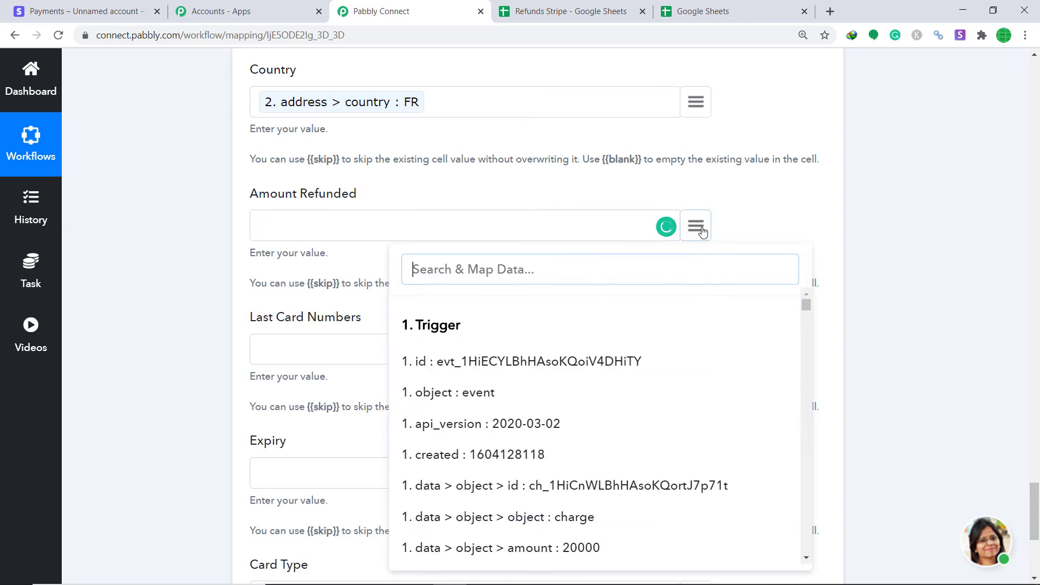
text(200)
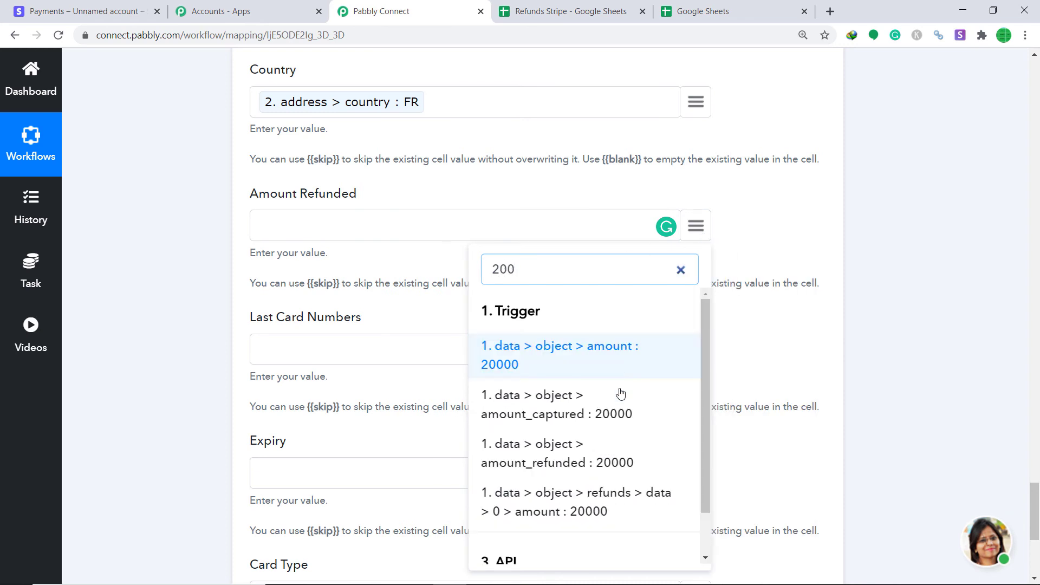
scroll(618, 401, down, 3)
click(522, 512)
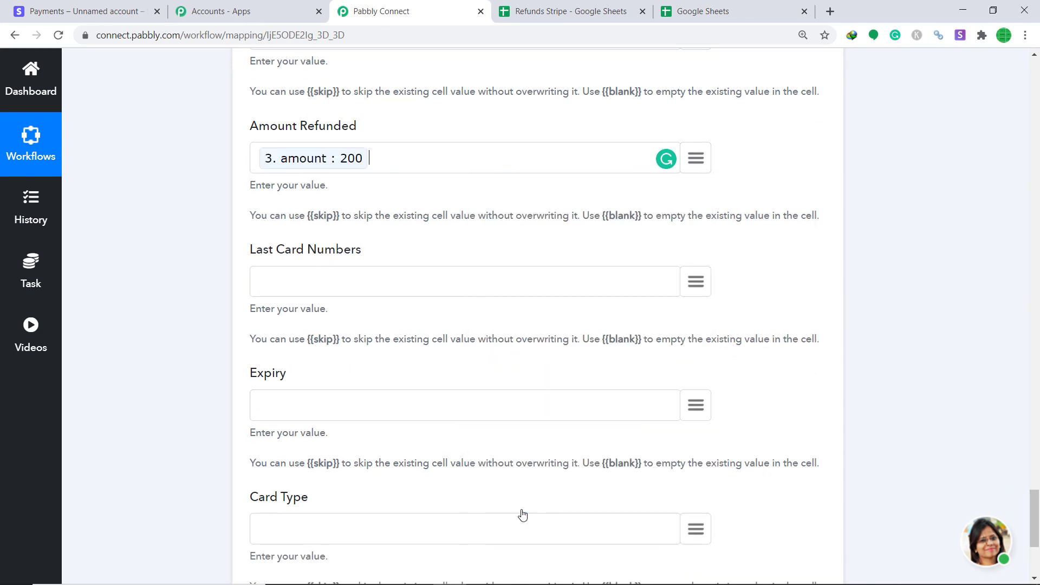
Step: Search by the card's last four digits and map Last Card Numbers to the trigger's data > object > payment_method_details > card > last4 value
click(696, 283)
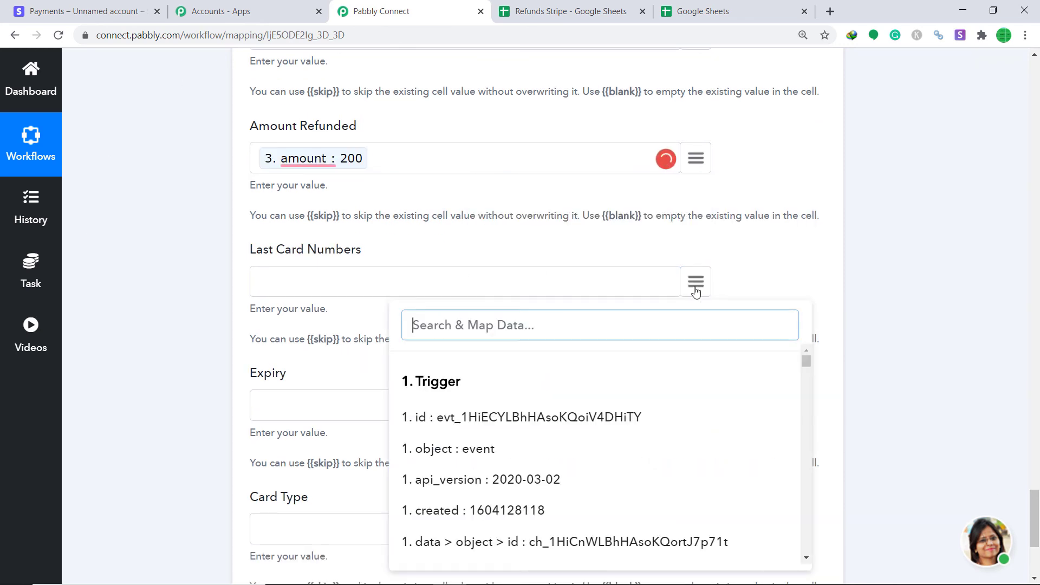
text(4242)
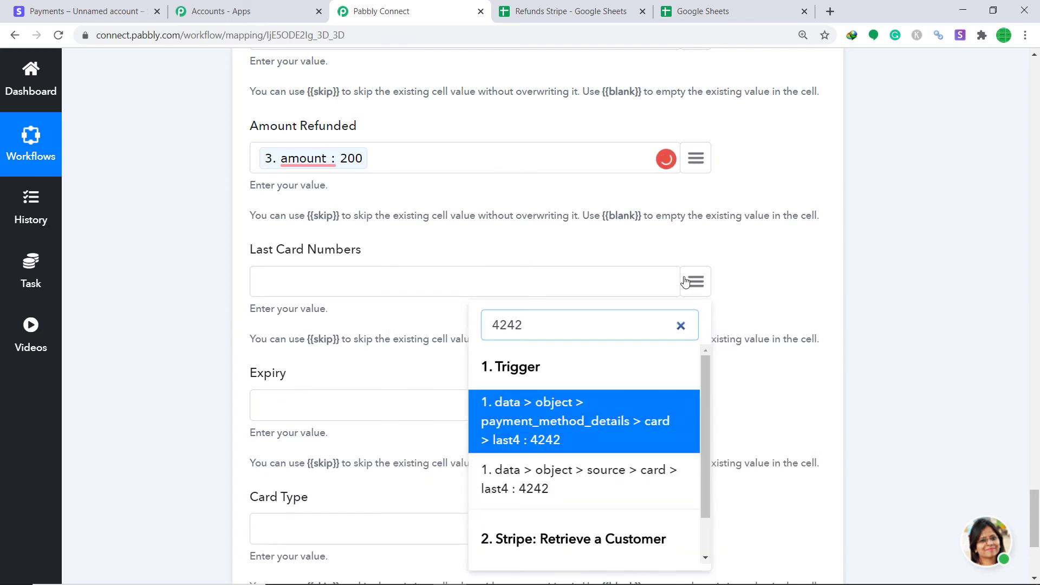
click(583, 430)
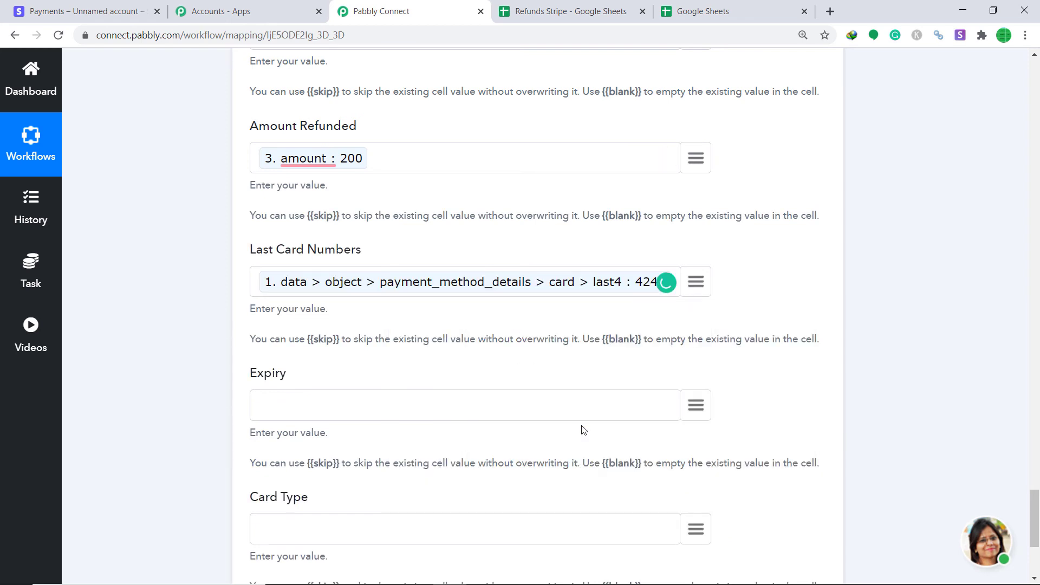
Step: Map the Expiry field to the trigger's data > object > source > card > exp_year value
click(698, 410)
text(2)
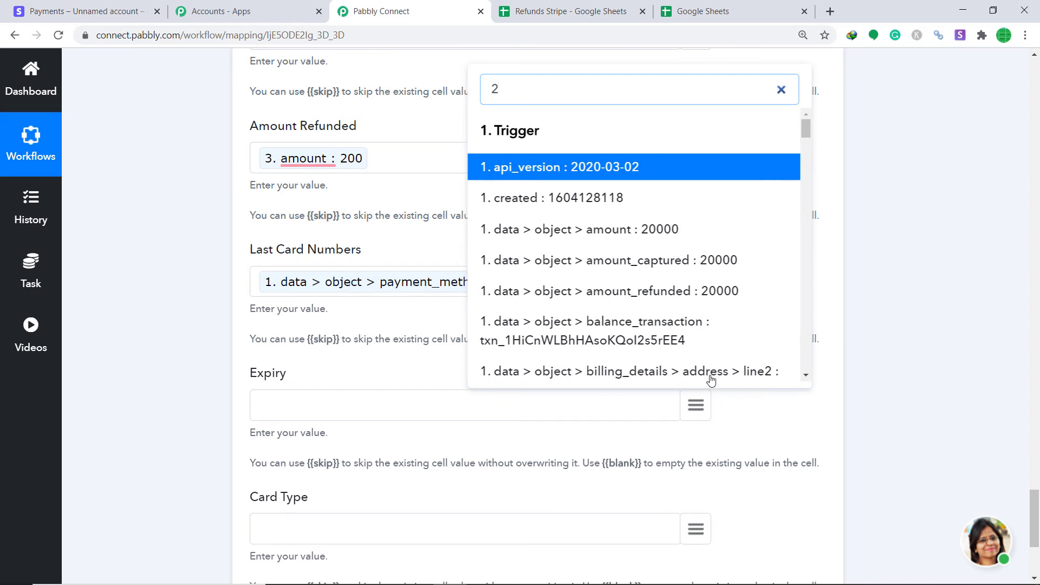
scroll(724, 271, down, 3)
scroll(724, 272, down, 3)
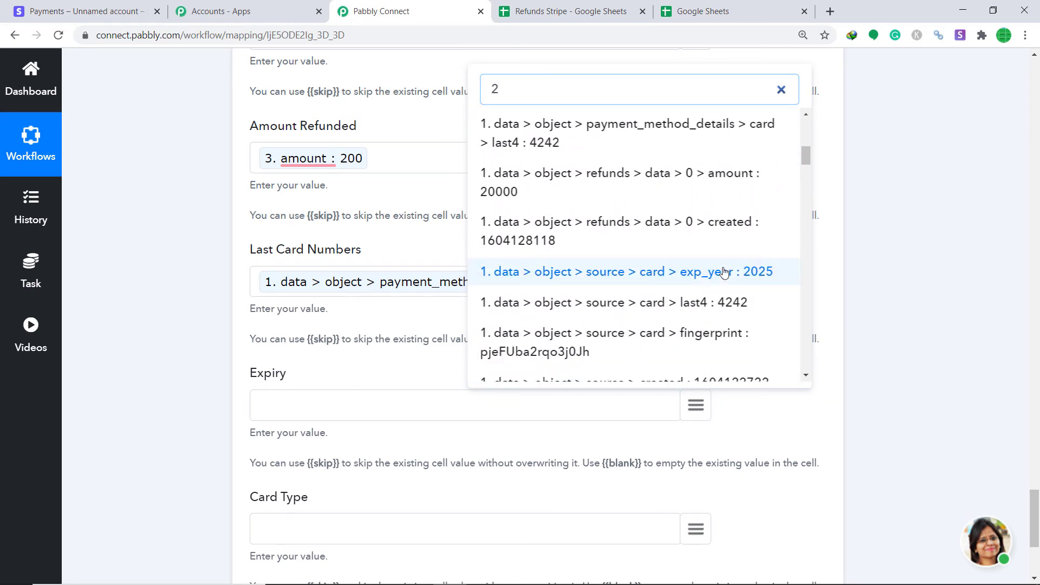
key(BackSpace)
text(exp)
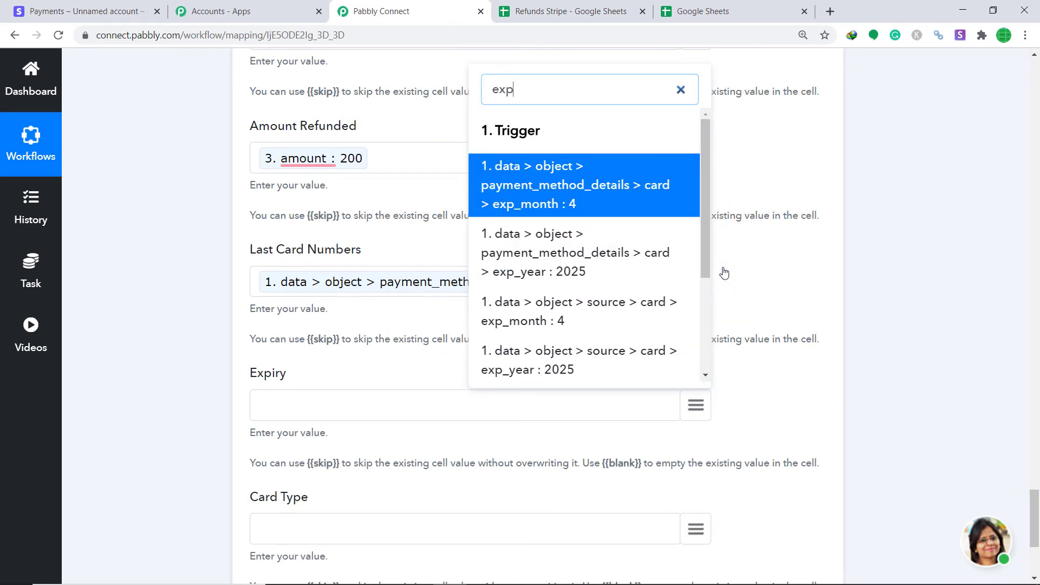
click(570, 364)
Step: Map the Card Type field to the trigger's data > object > payment_method_details > card > brand value, and save and send the test request
scroll(487, 308, down, 5)
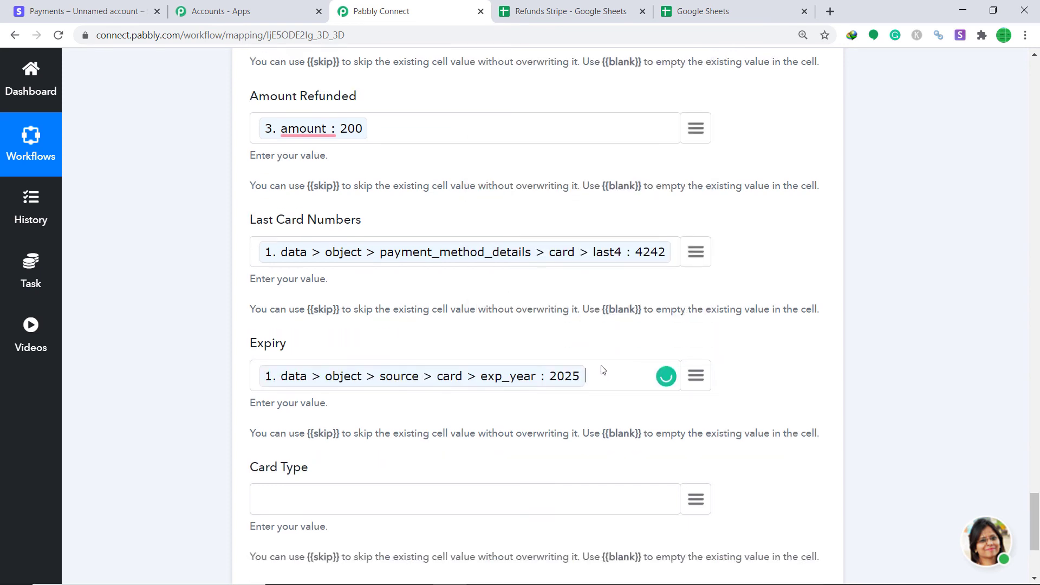
click(697, 292)
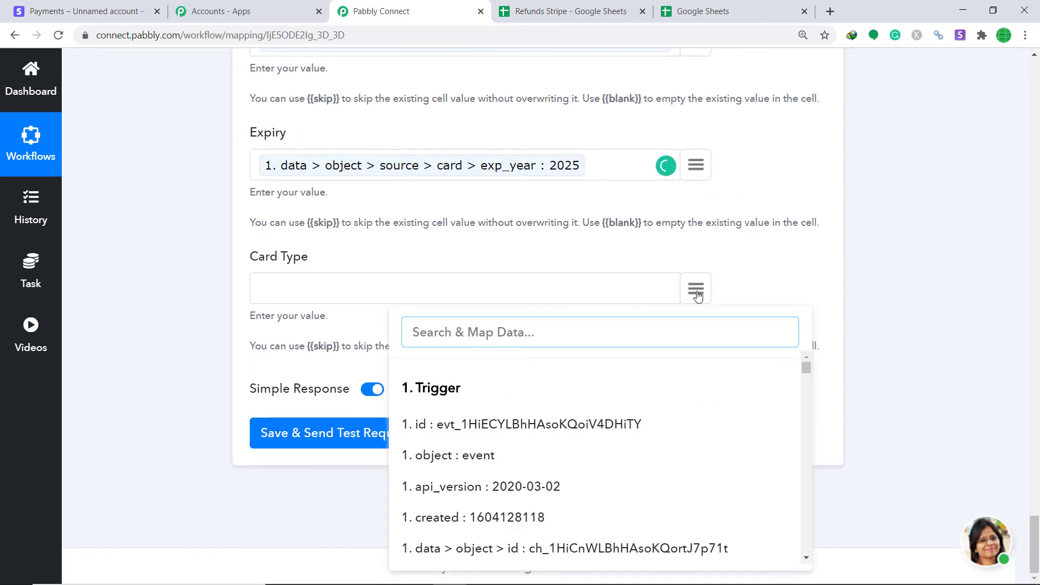
text(visa)
scroll(577, 374, down, 1)
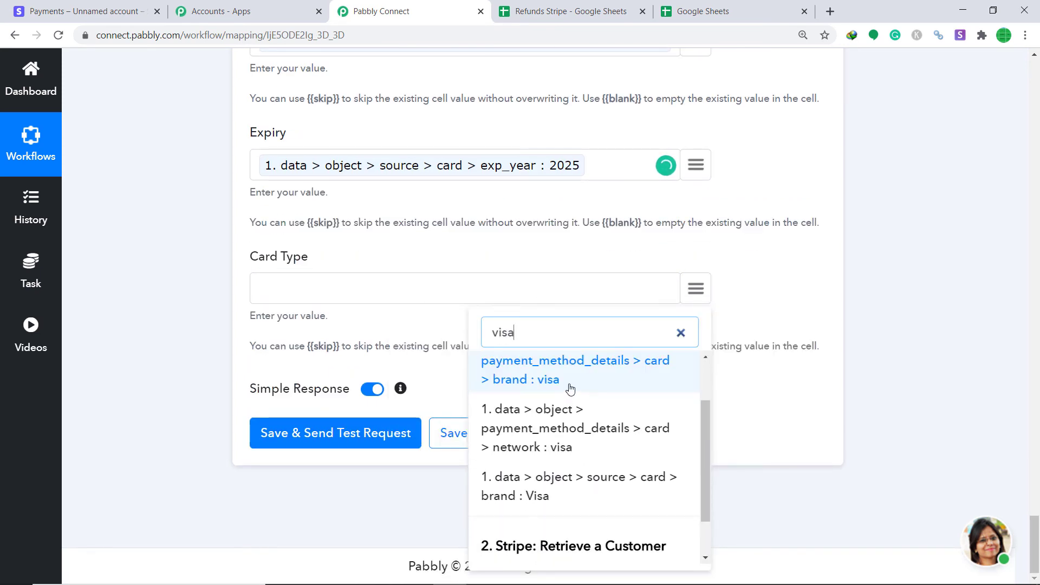
click(570, 383)
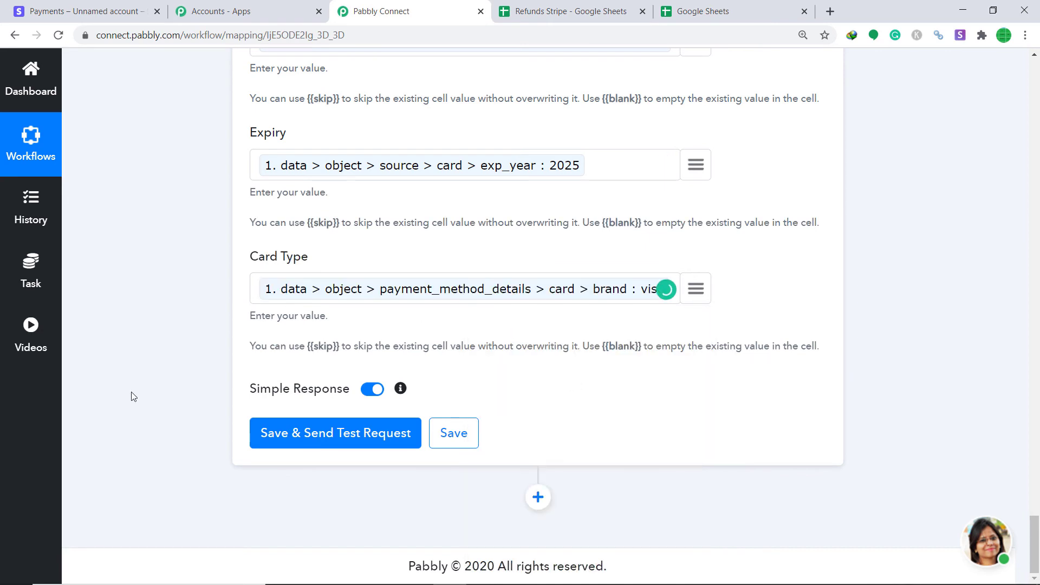
click(314, 433)
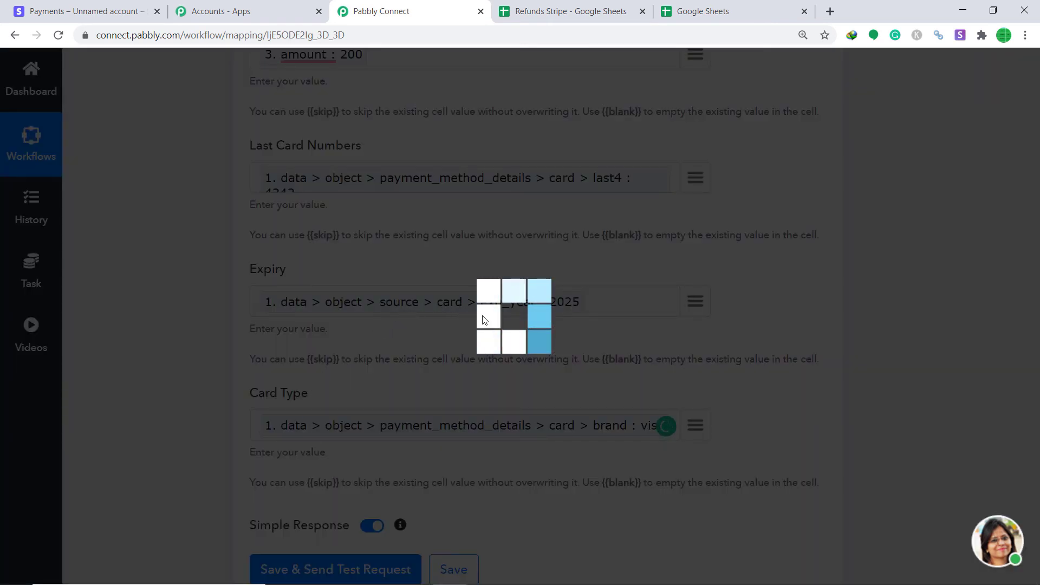
scroll(506, 312, down, 6)
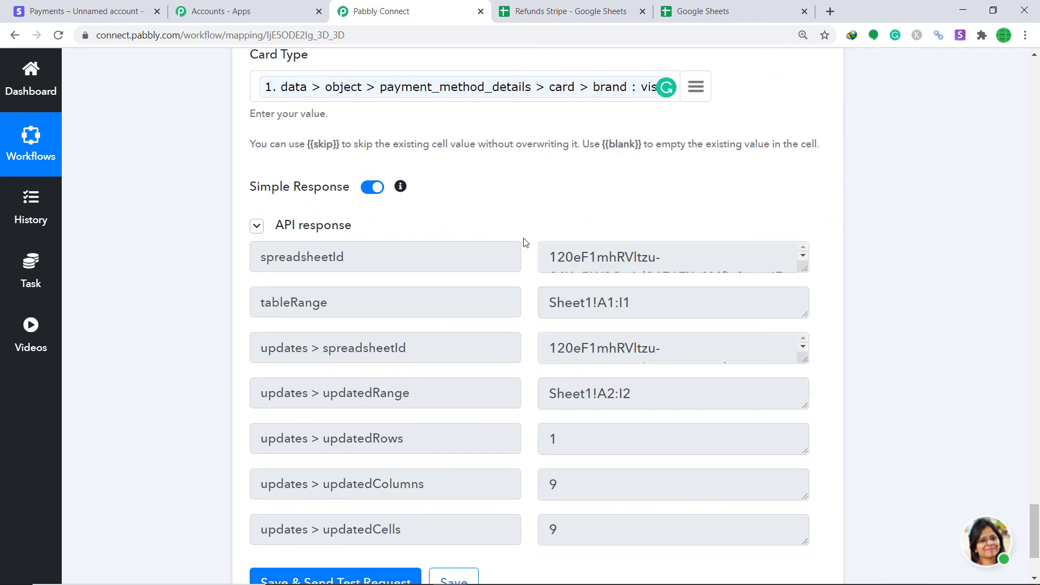
Step: Switch to the Refunds Stripe spreadsheet, widen the Address column to fit its text, and check the new row across all columns
click(569, 9)
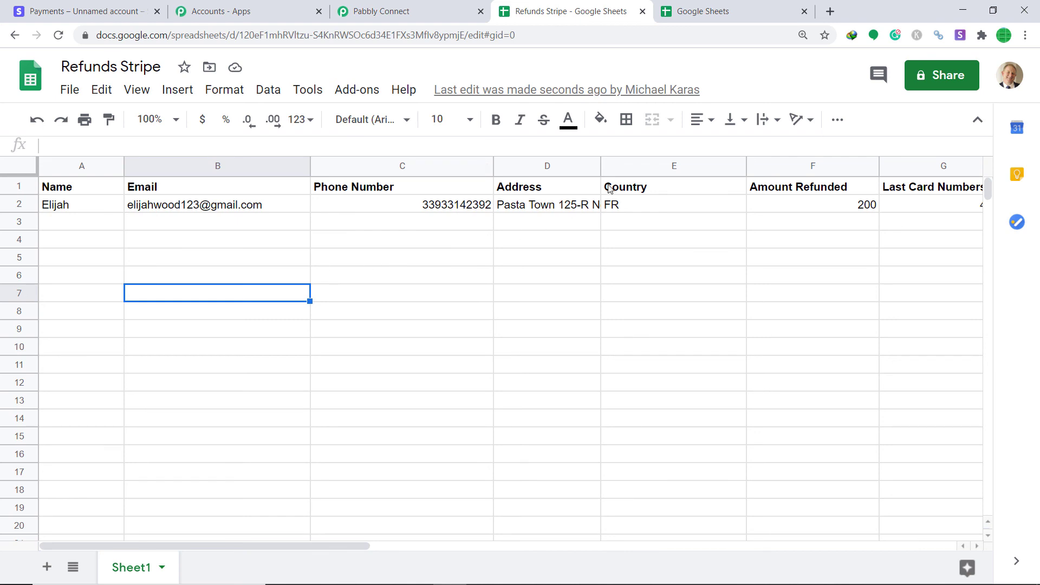
drag(601, 165, 801, 165)
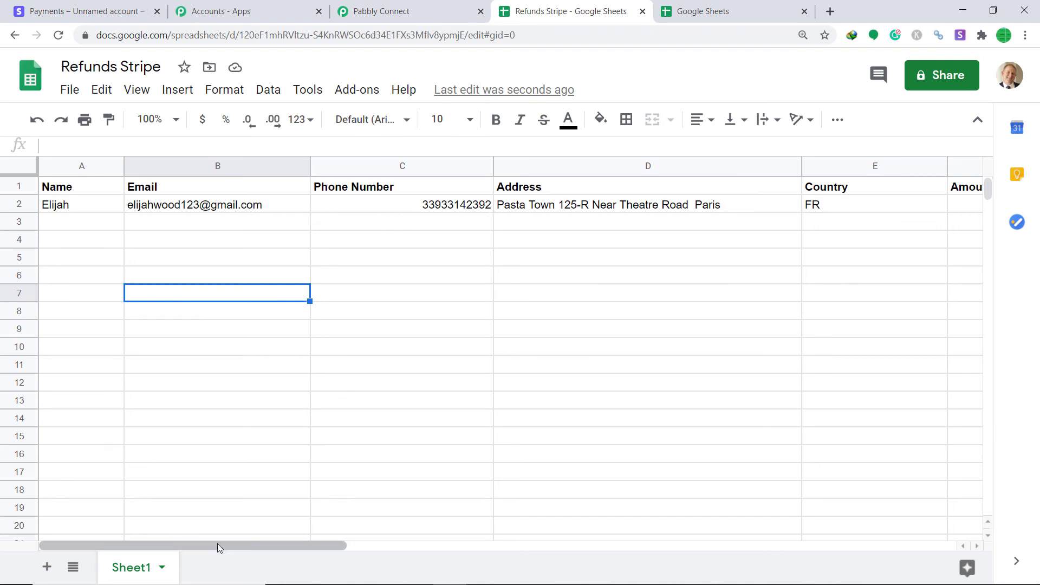
drag(217, 545, 320, 546)
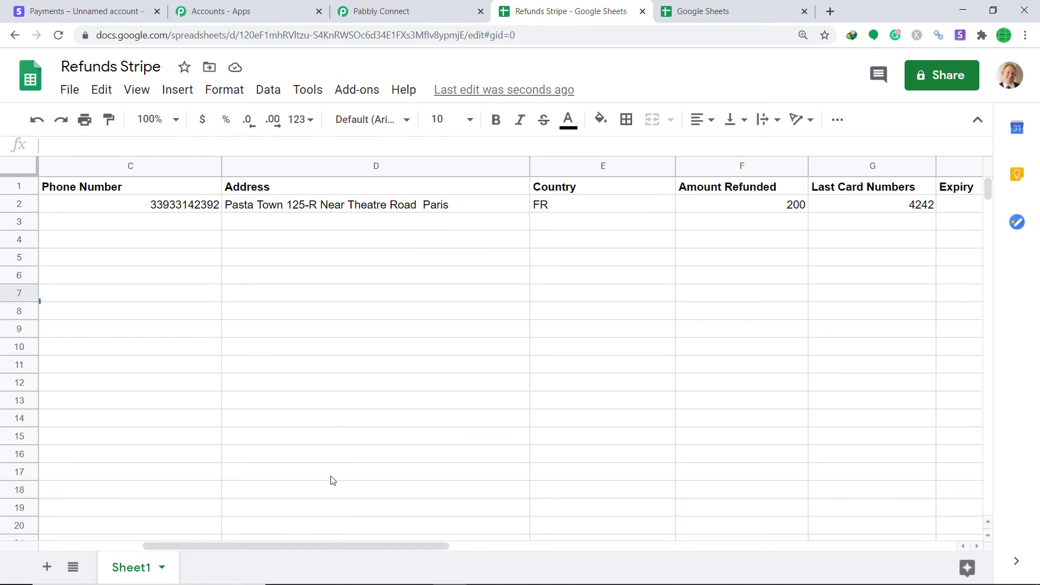
drag(453, 548, 518, 545)
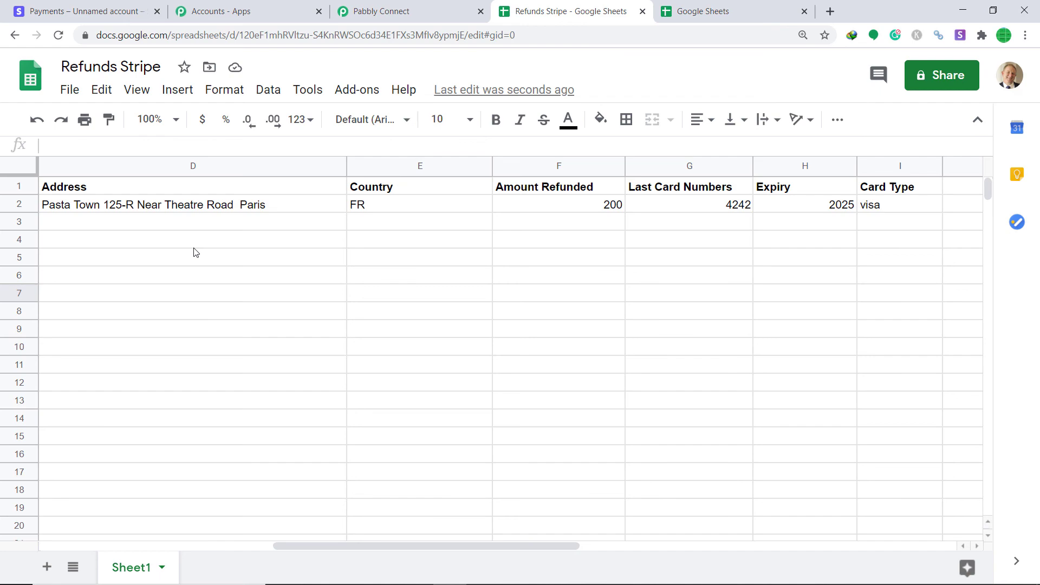
Step: Return to the Pabbly Connect workflow and collapse the Google Sheets, API, Retrieve a Customer and New Refund steps
click(433, 11)
drag(1037, 512, 1036, 345)
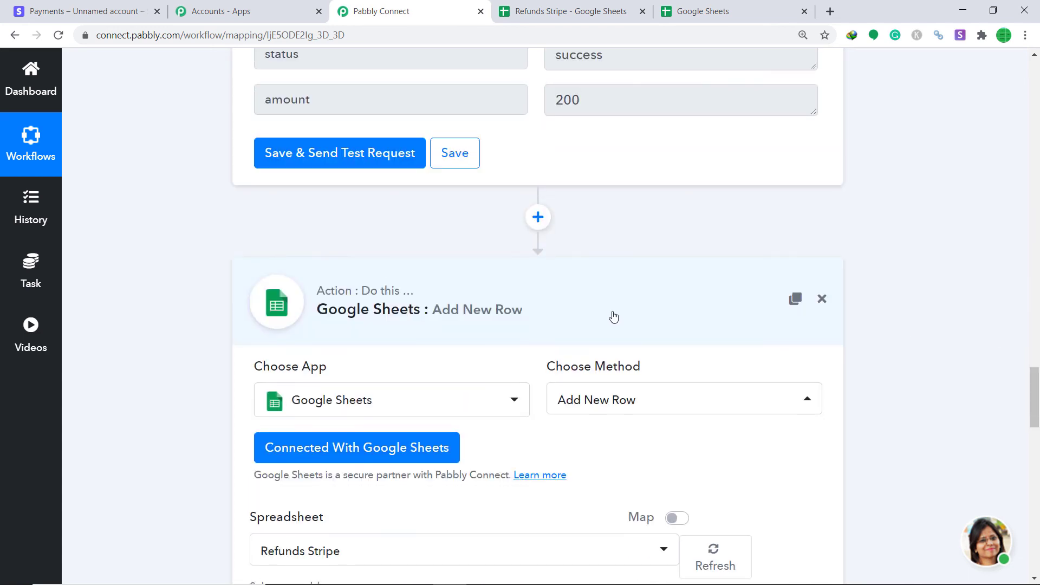
click(613, 316)
scroll(975, 385, up, 2)
click(1037, 410)
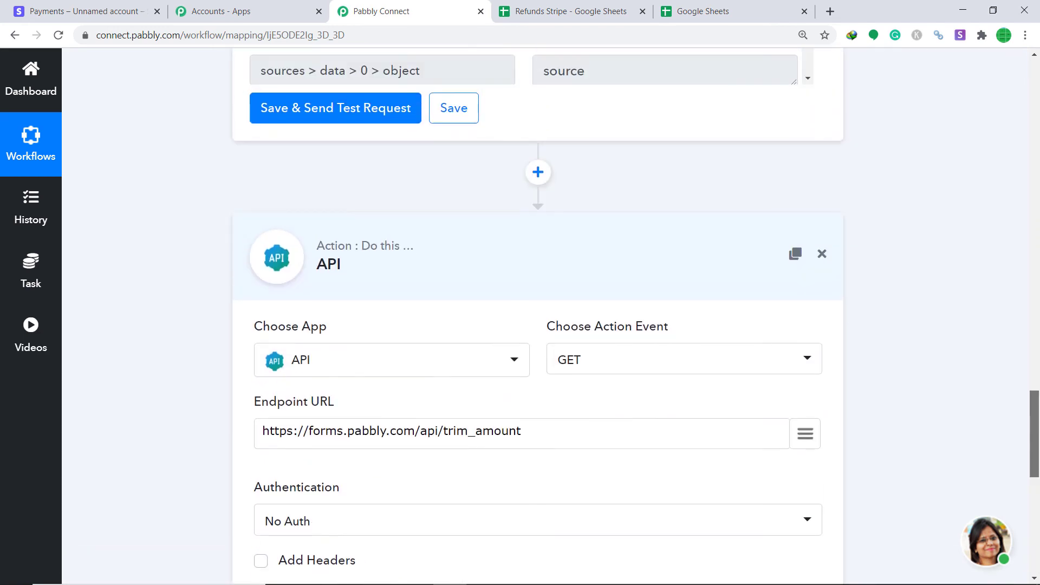
click(705, 303)
click(1038, 425)
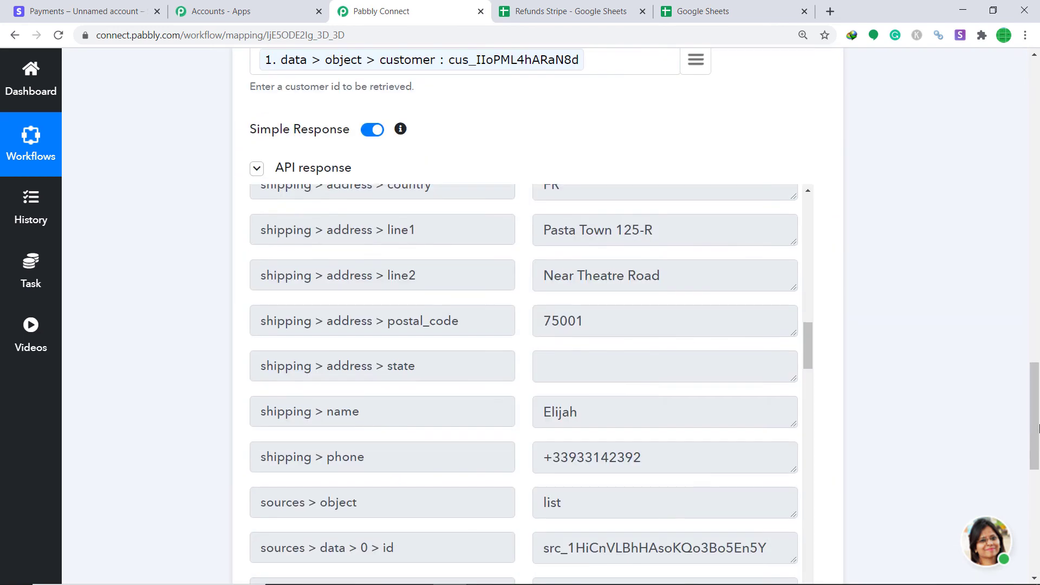
drag(1038, 421, 1038, 327)
click(529, 274)
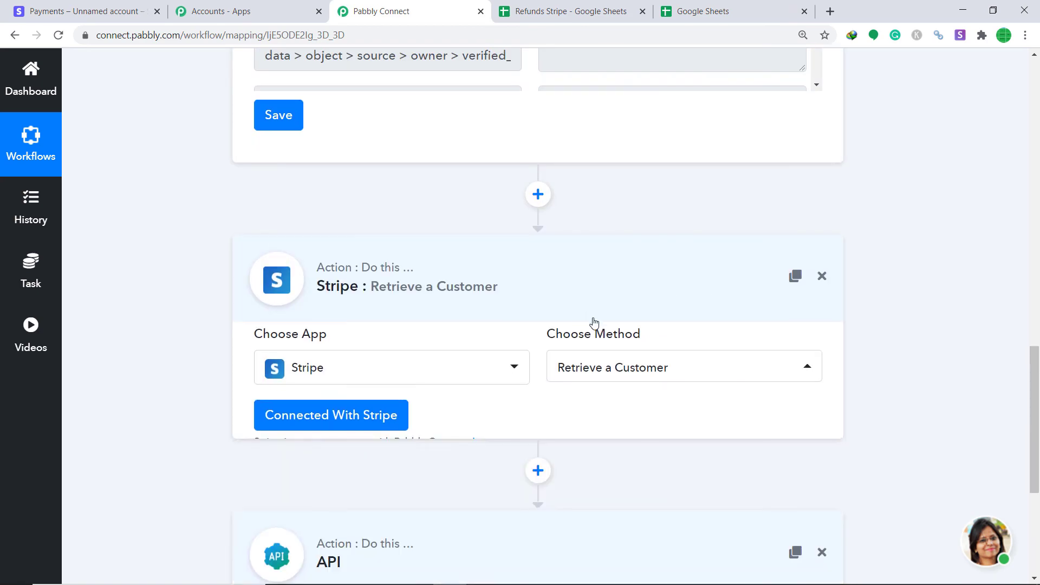
drag(1038, 417, 1037, 145)
click(542, 203)
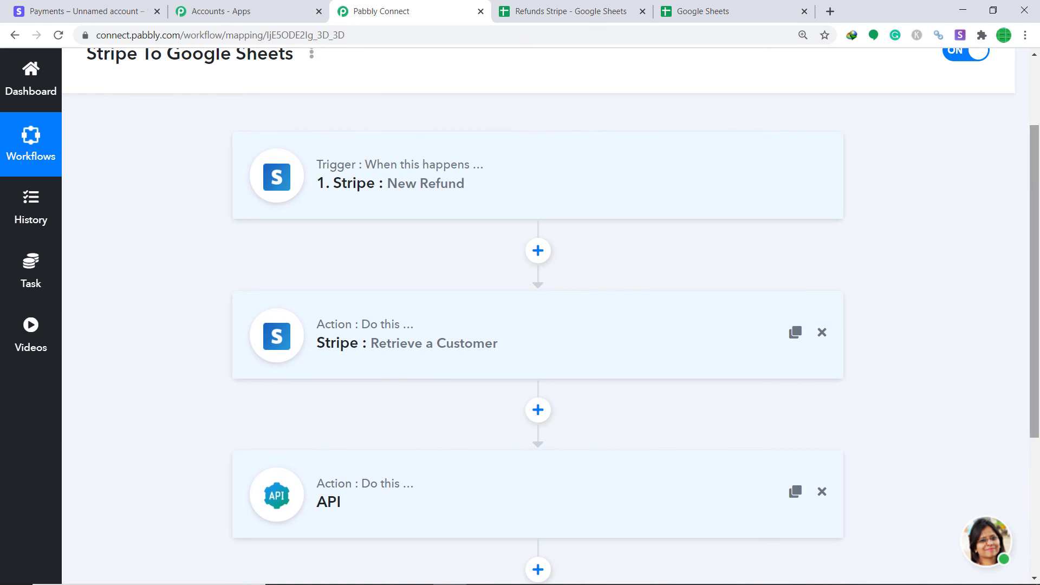
drag(1038, 267, 1039, 321)
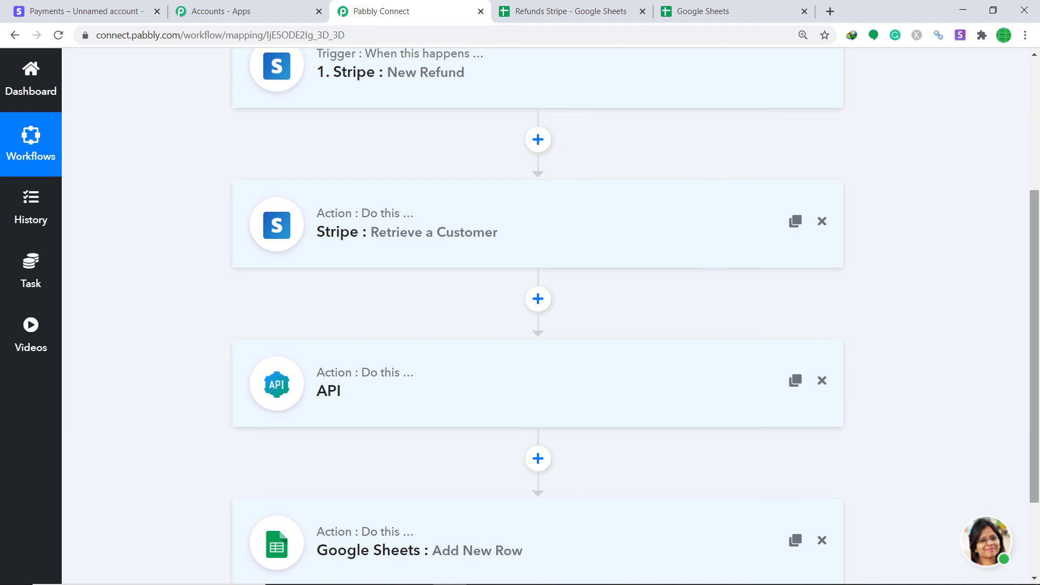
scroll(744, 362, down, 3)
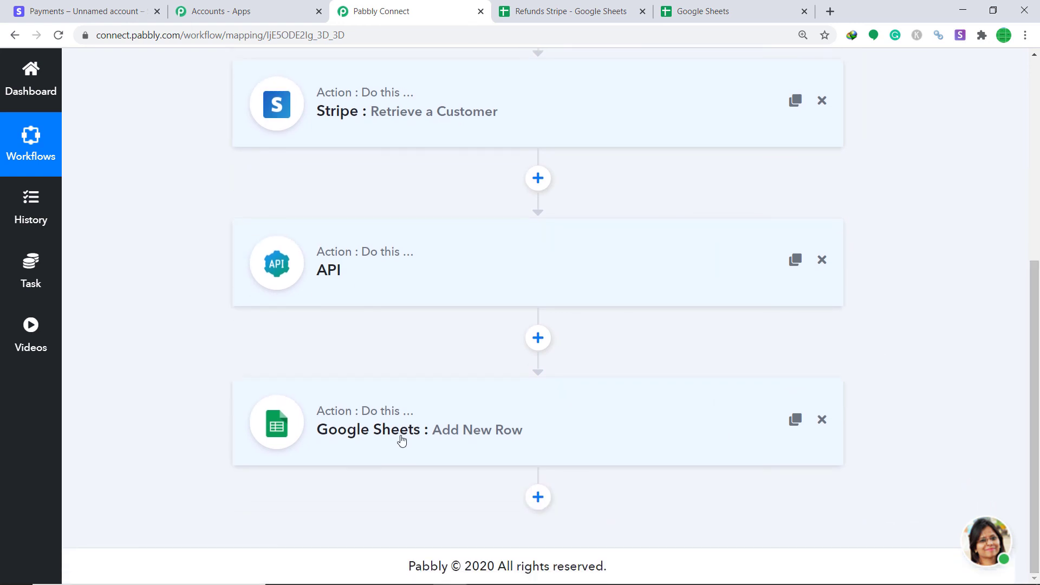
scroll(410, 143, up, 3)
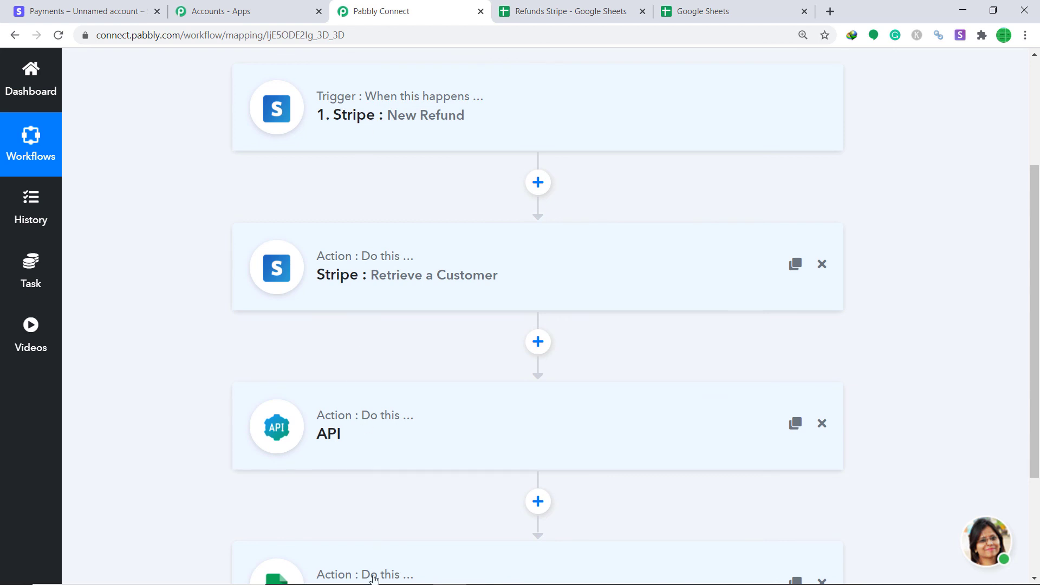
scroll(511, 403, down, 3)
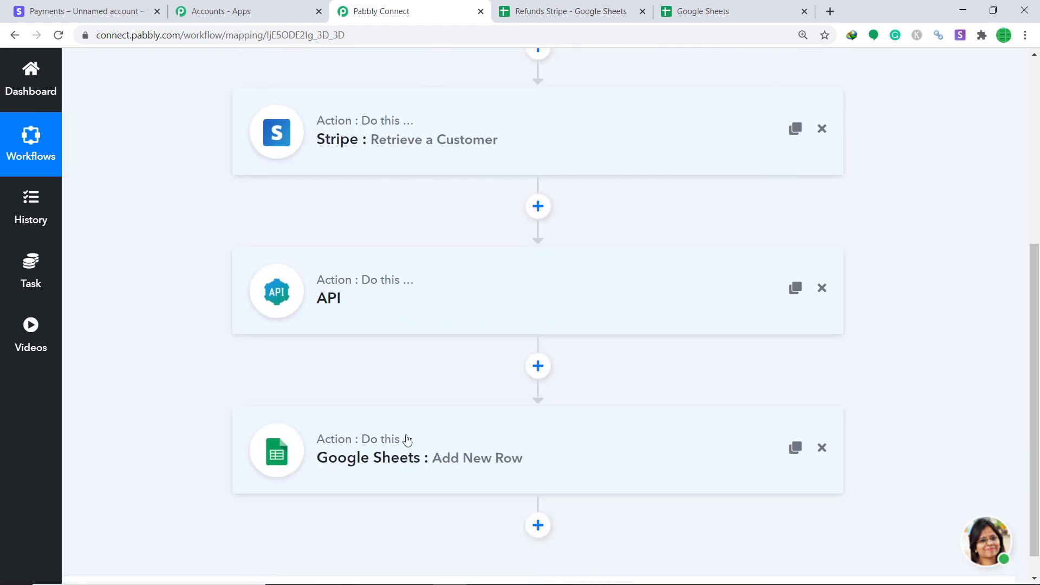
Step: Switch to Stripe, list the succeeded payments, examine the details of the newest €500.00 payment and return to the list
click(41, 10)
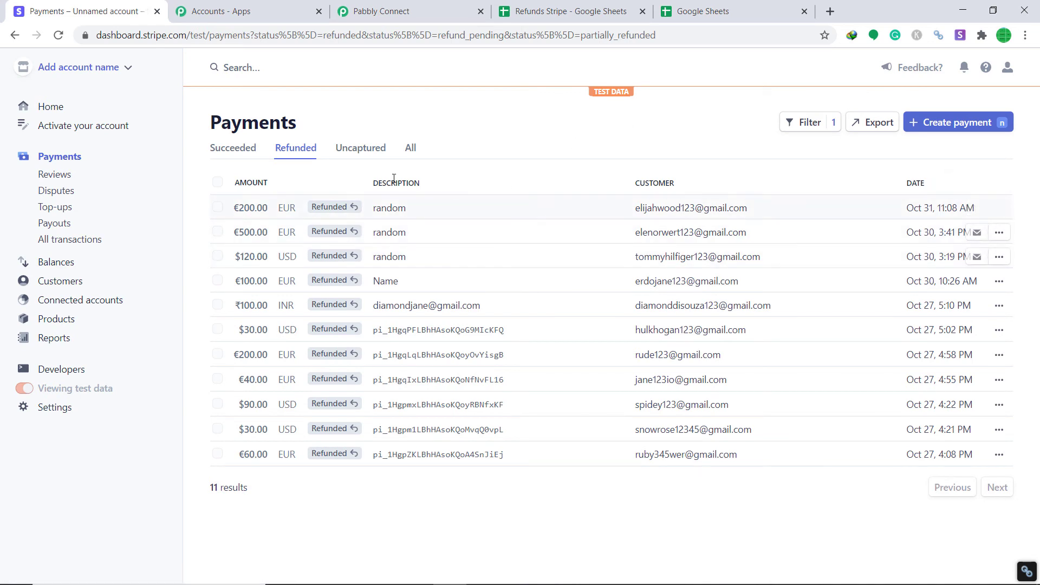
click(224, 153)
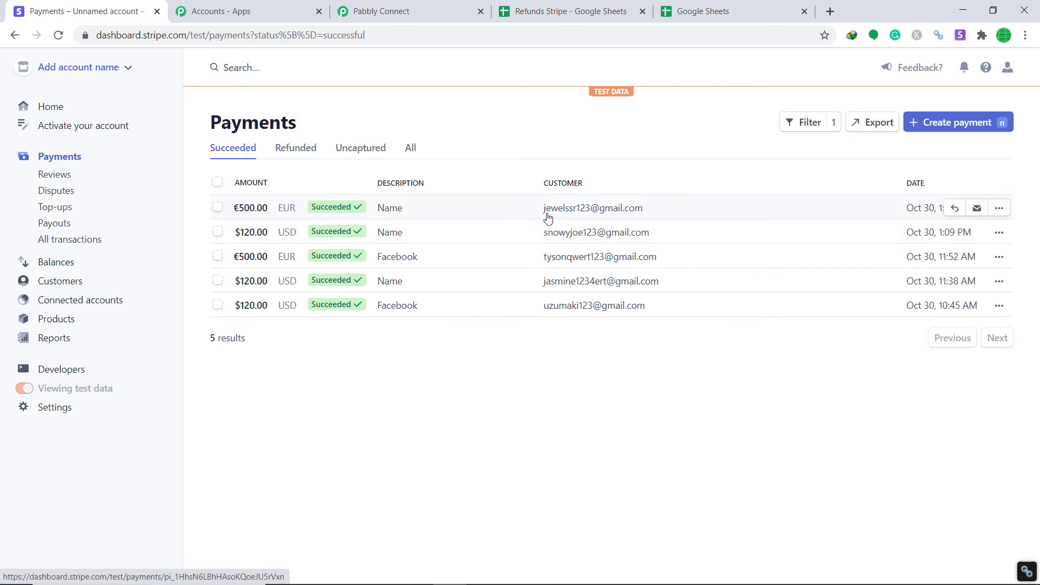
click(579, 214)
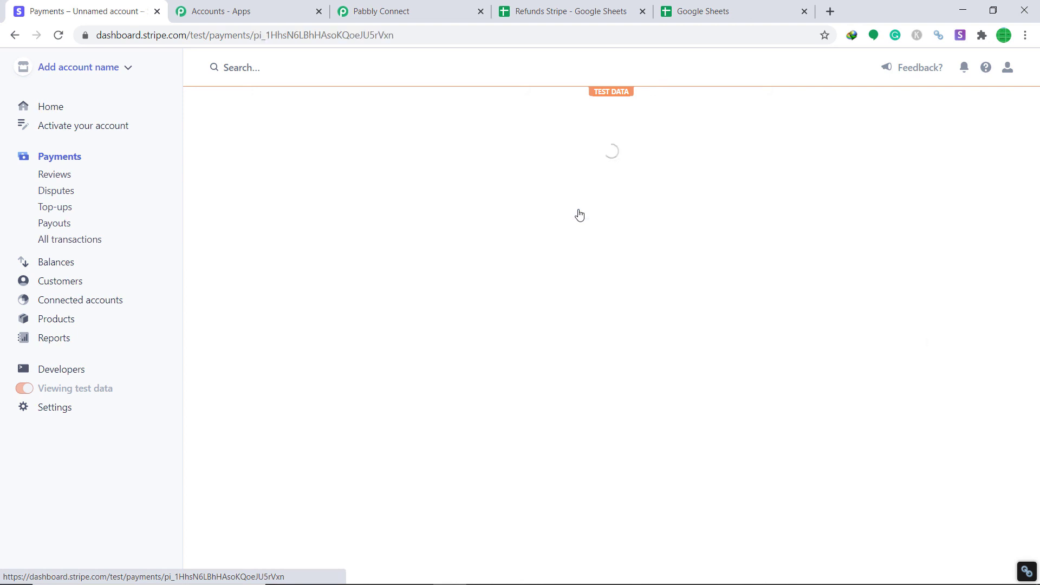
scroll(462, 250, down, 2)
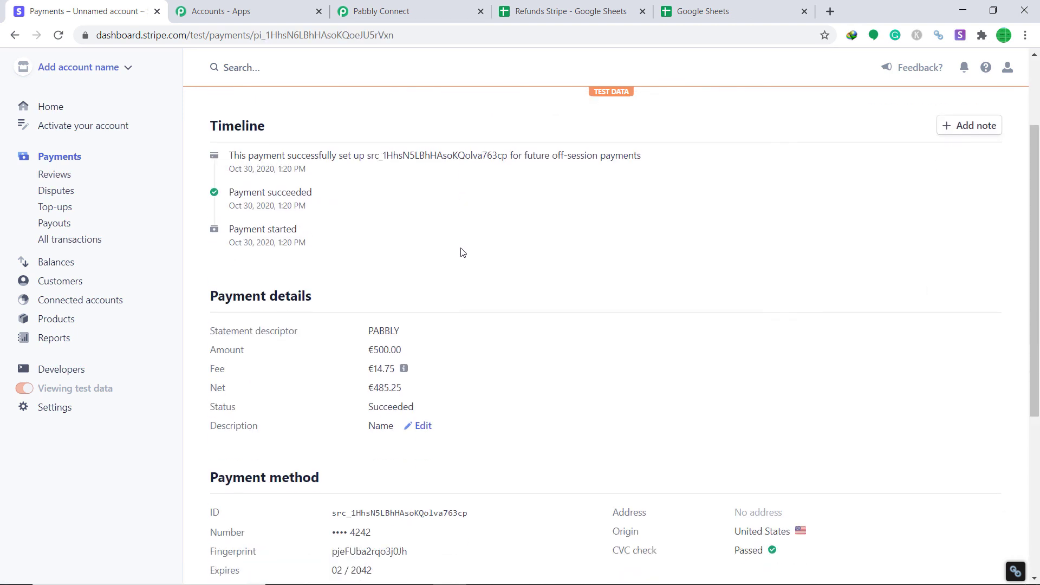
scroll(462, 252, down, 4)
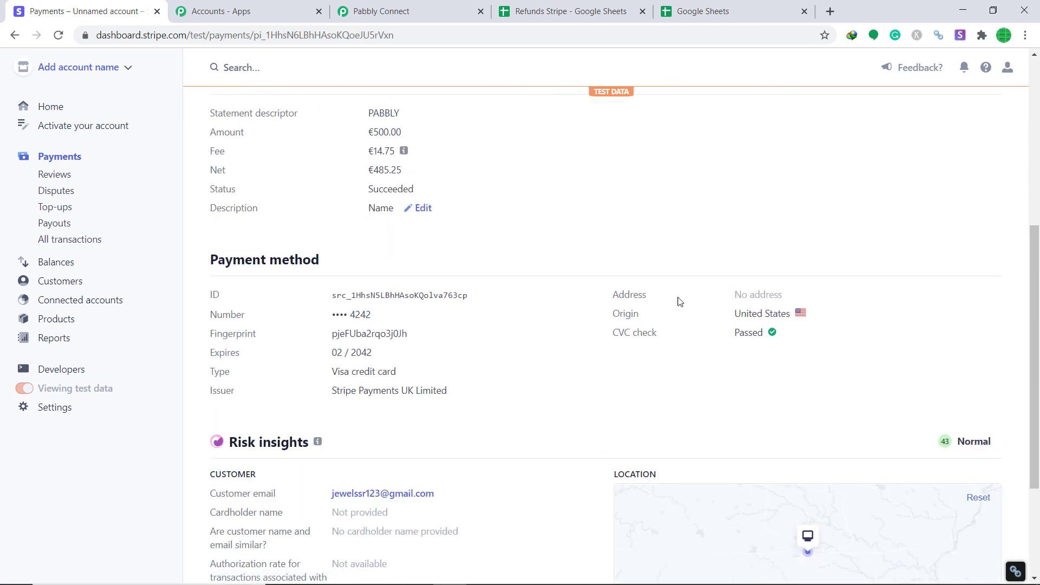
scroll(520, 269, up, 6)
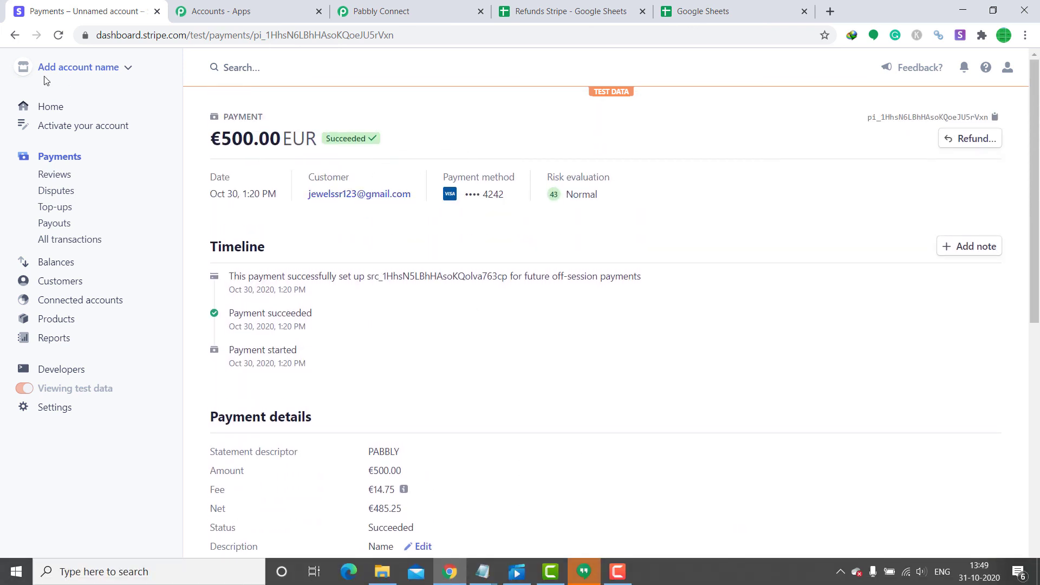
click(15, 35)
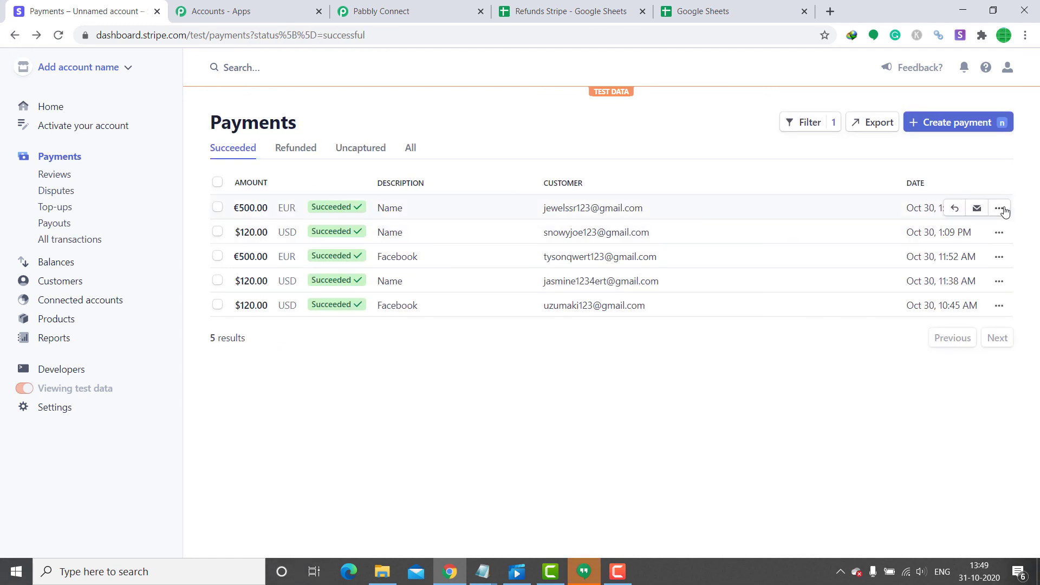
Step: Refund the newest €500.00 succeeded payment in full with the reason Fraudulent, using Refund and block
click(999, 208)
click(957, 257)
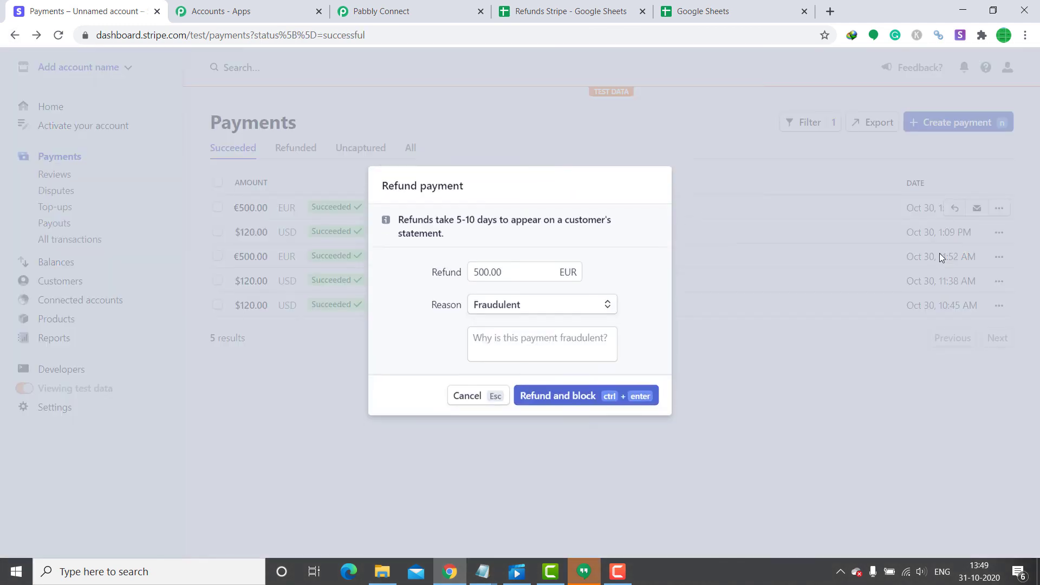
click(595, 379)
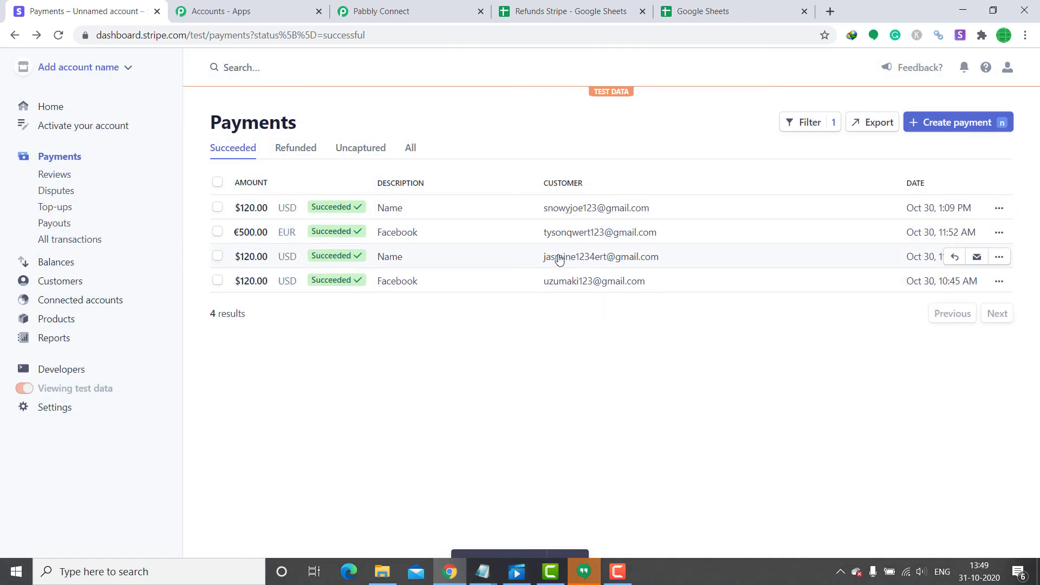
Step: Switch to the Refunds Stripe spreadsheet and check the row for the €500.00 refund across its columns
click(697, 12)
click(574, 8)
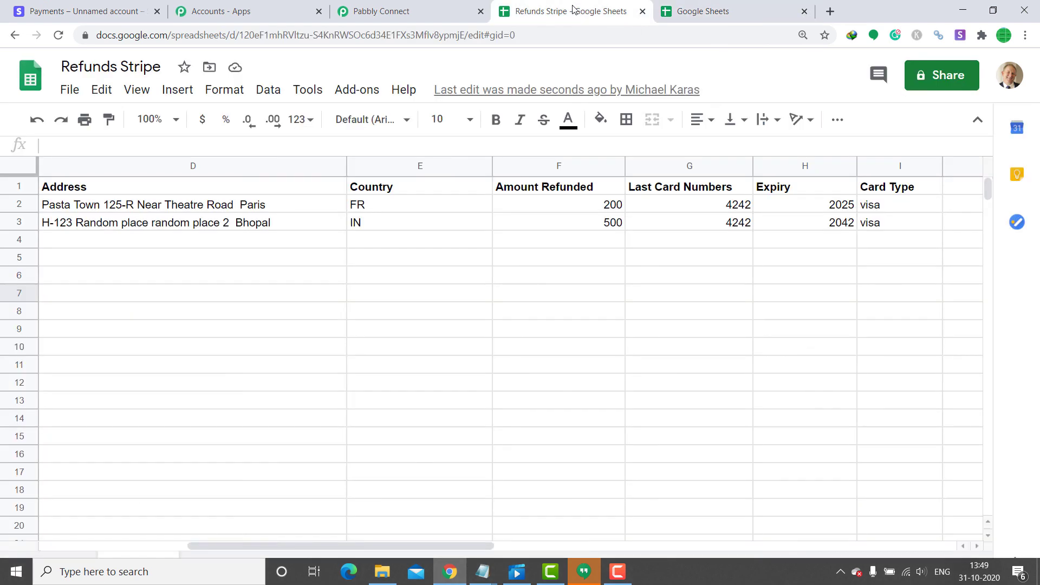
drag(297, 545, 130, 542)
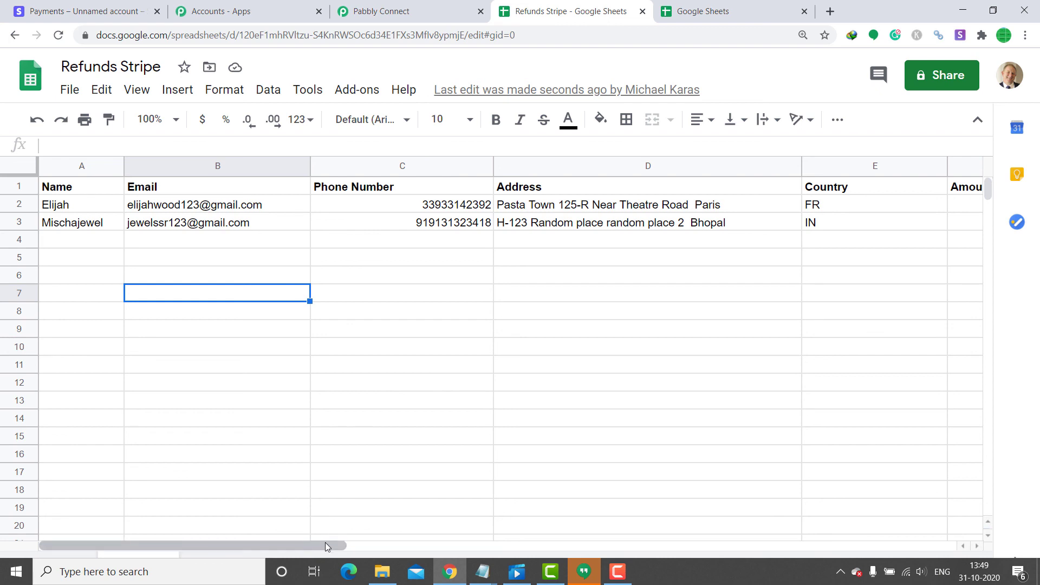
drag(325, 541, 225, 550)
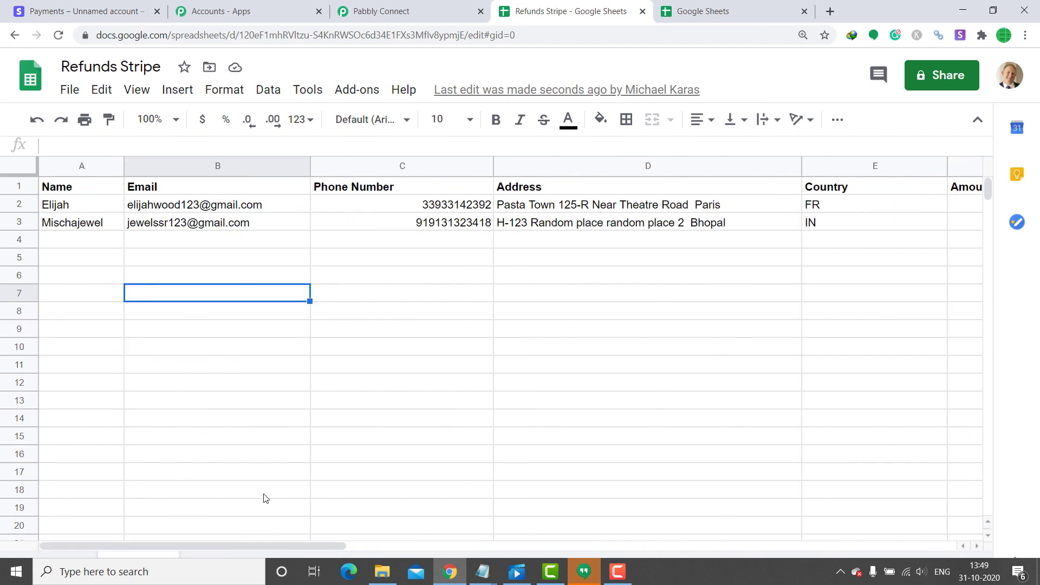
Step: Return to the succeeded payments in Stripe and refund the newest $120.00 payment
click(391, 16)
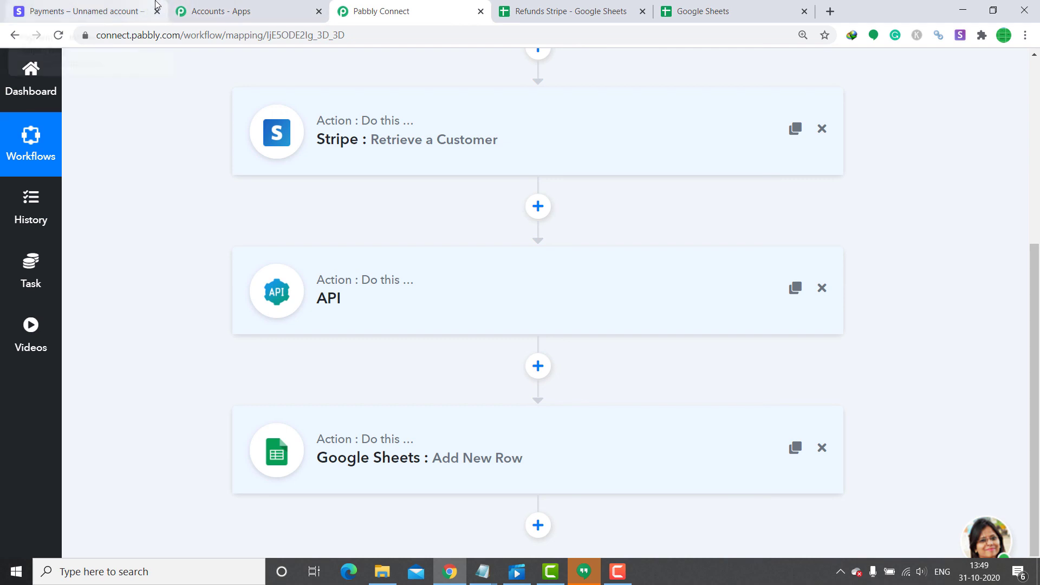
click(127, 9)
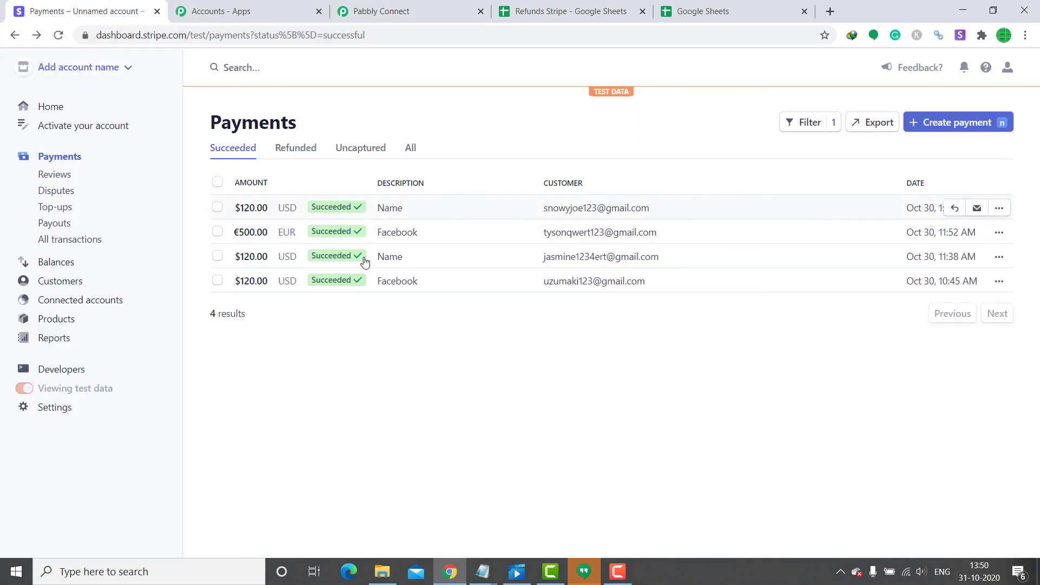
click(993, 212)
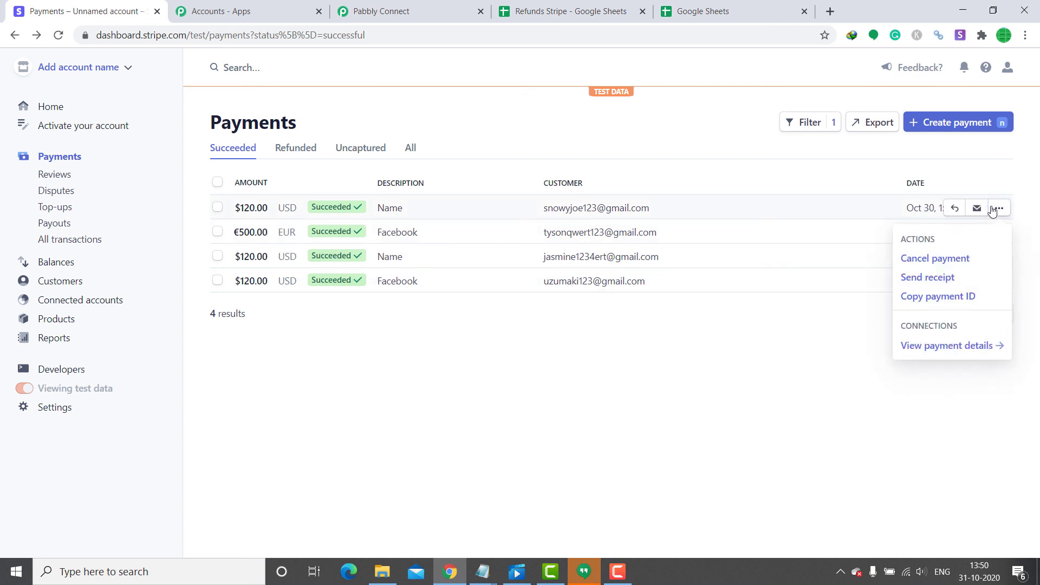
click(937, 260)
click(573, 373)
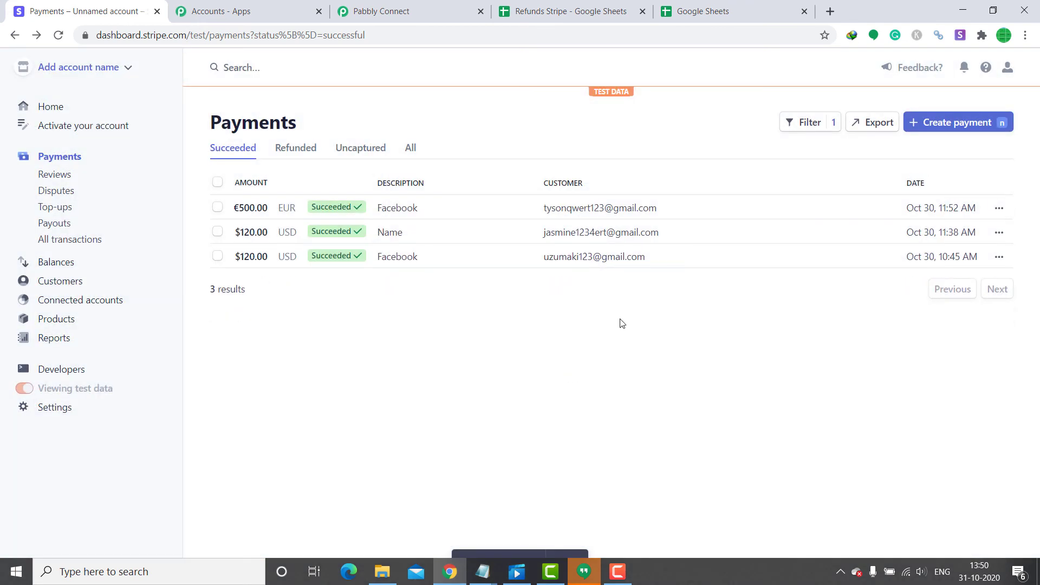
Step: Check the $120.00 refund's row in the Refunds Stripe spreadsheet, and refund the €500.00 Stripe payment in full as Fraudulent, using Refund and block
click(566, 11)
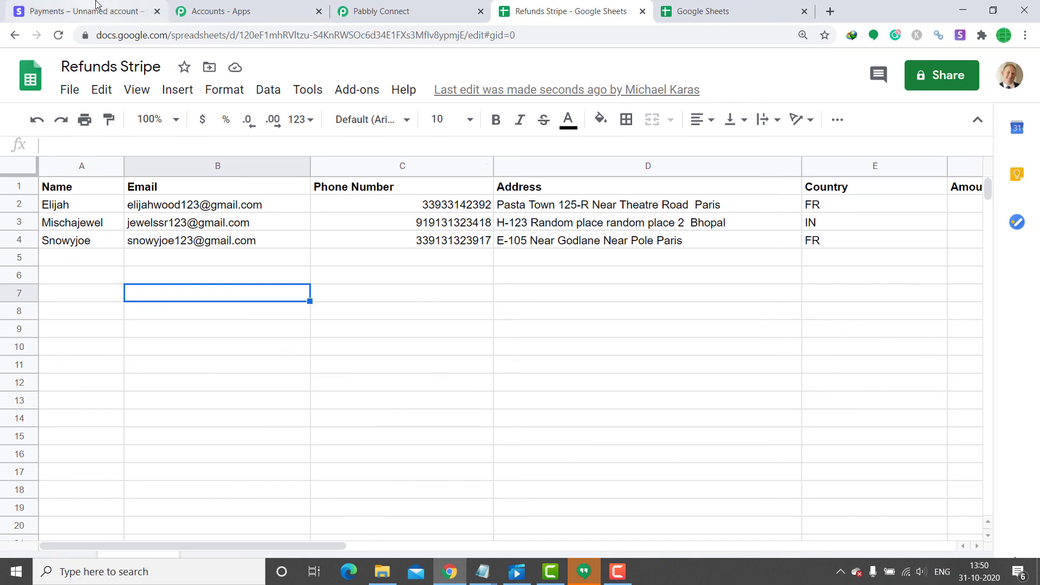
click(81, 11)
click(1001, 209)
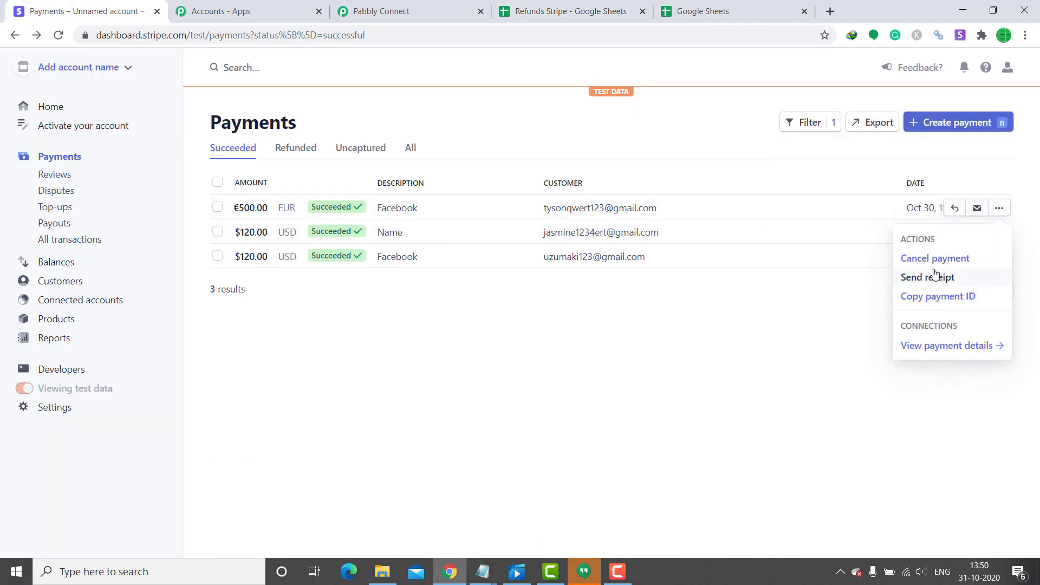
click(933, 258)
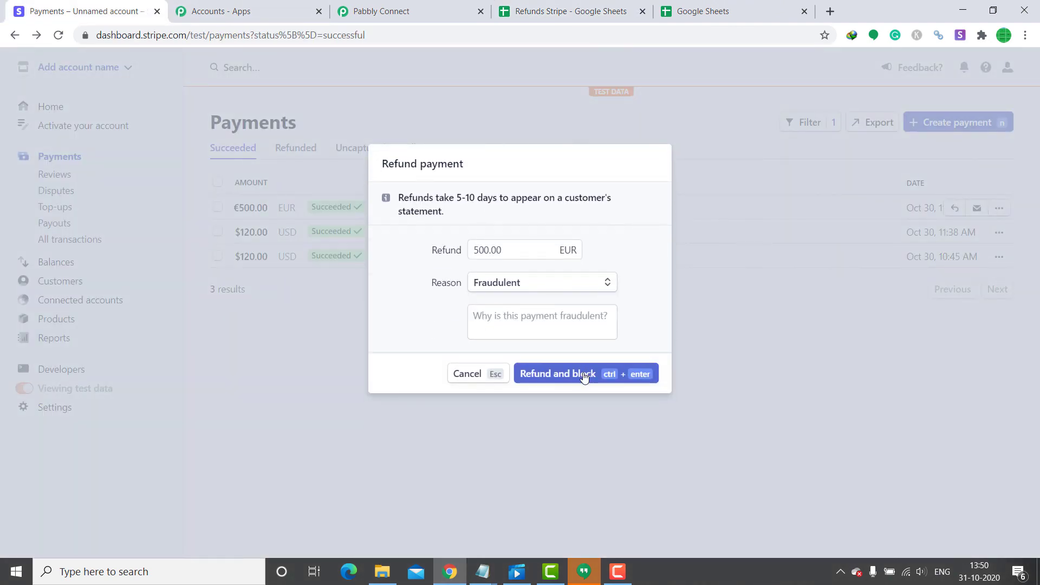
click(584, 374)
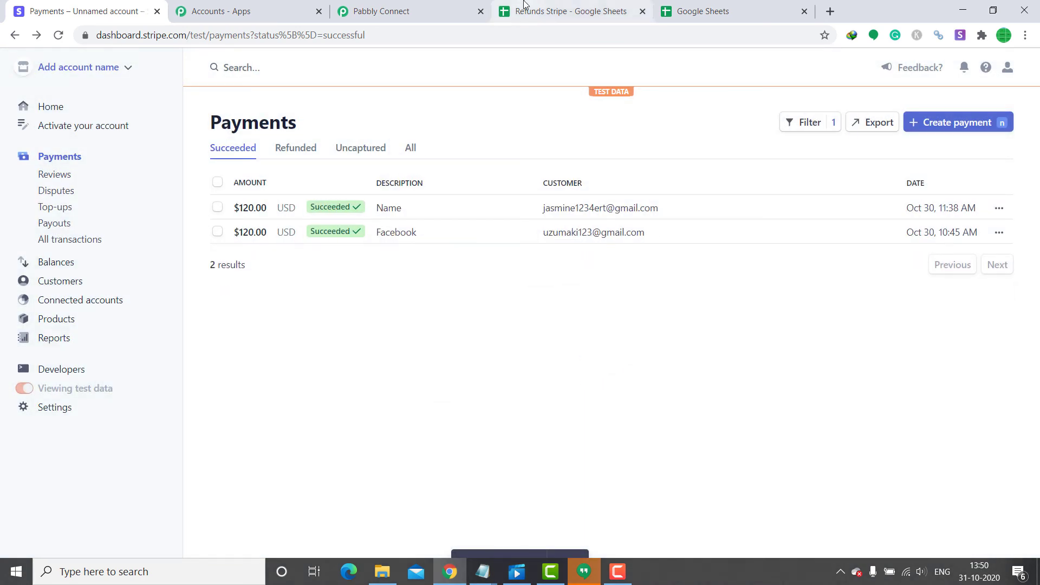
Step: Check the Refunds Stripe spreadsheet for the row added by the latest €500.00 refund and return to Stripe
click(524, 4)
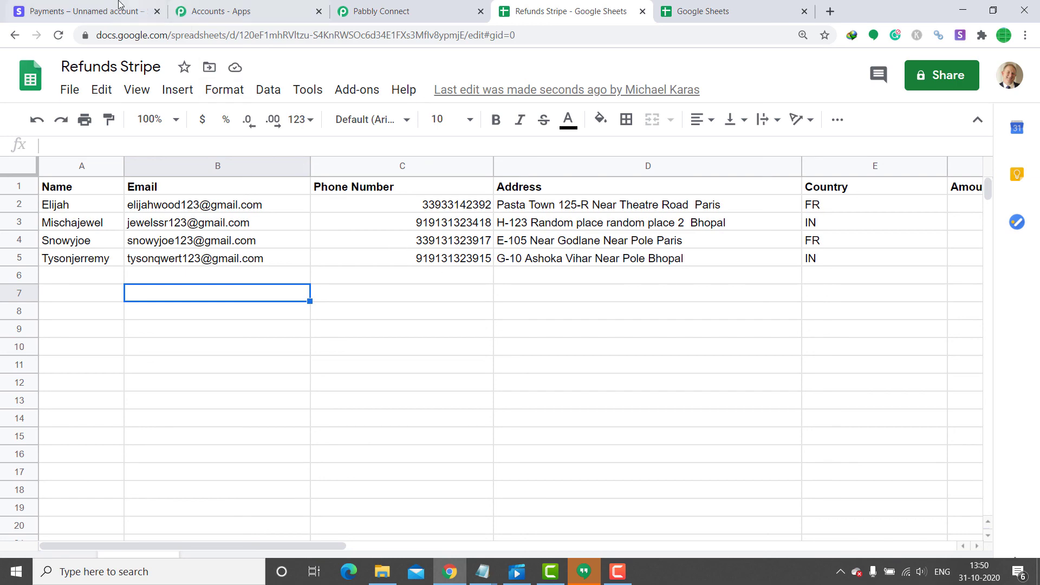
click(146, 16)
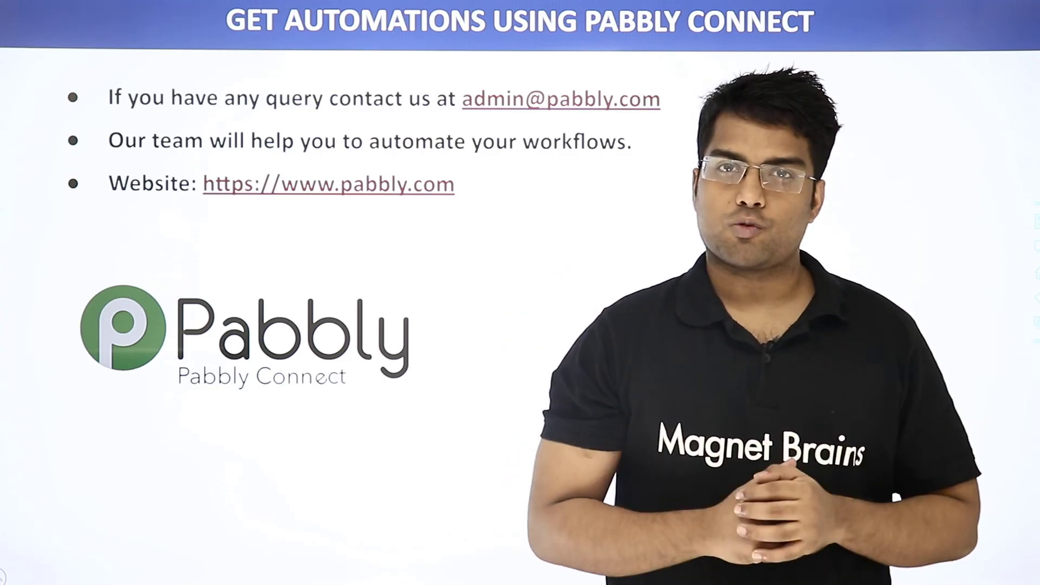